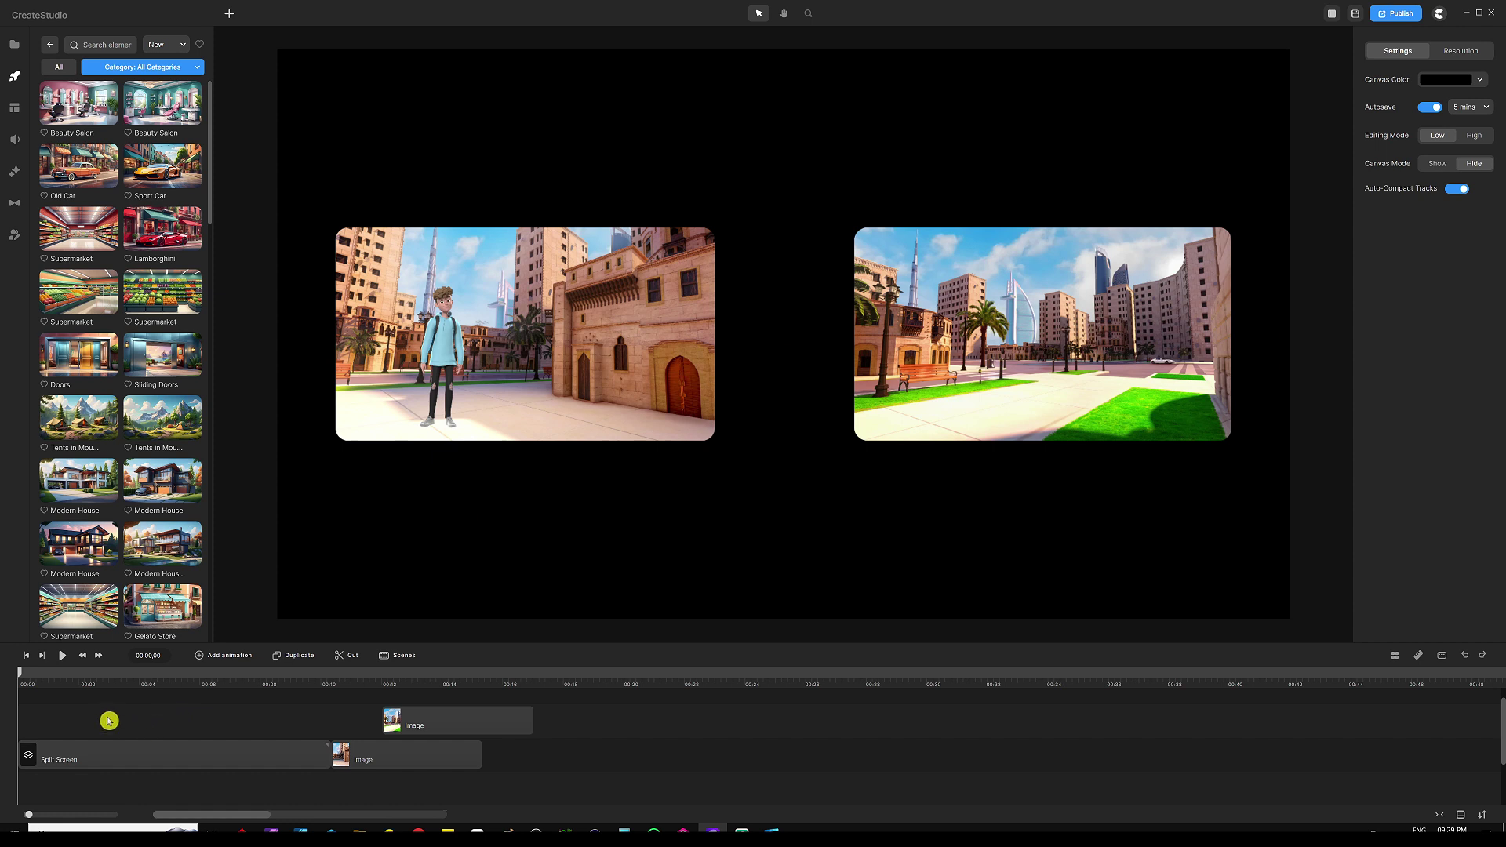
Preview the animation, scrubbing through the skateboarder leaving the left panel
click(62, 656)
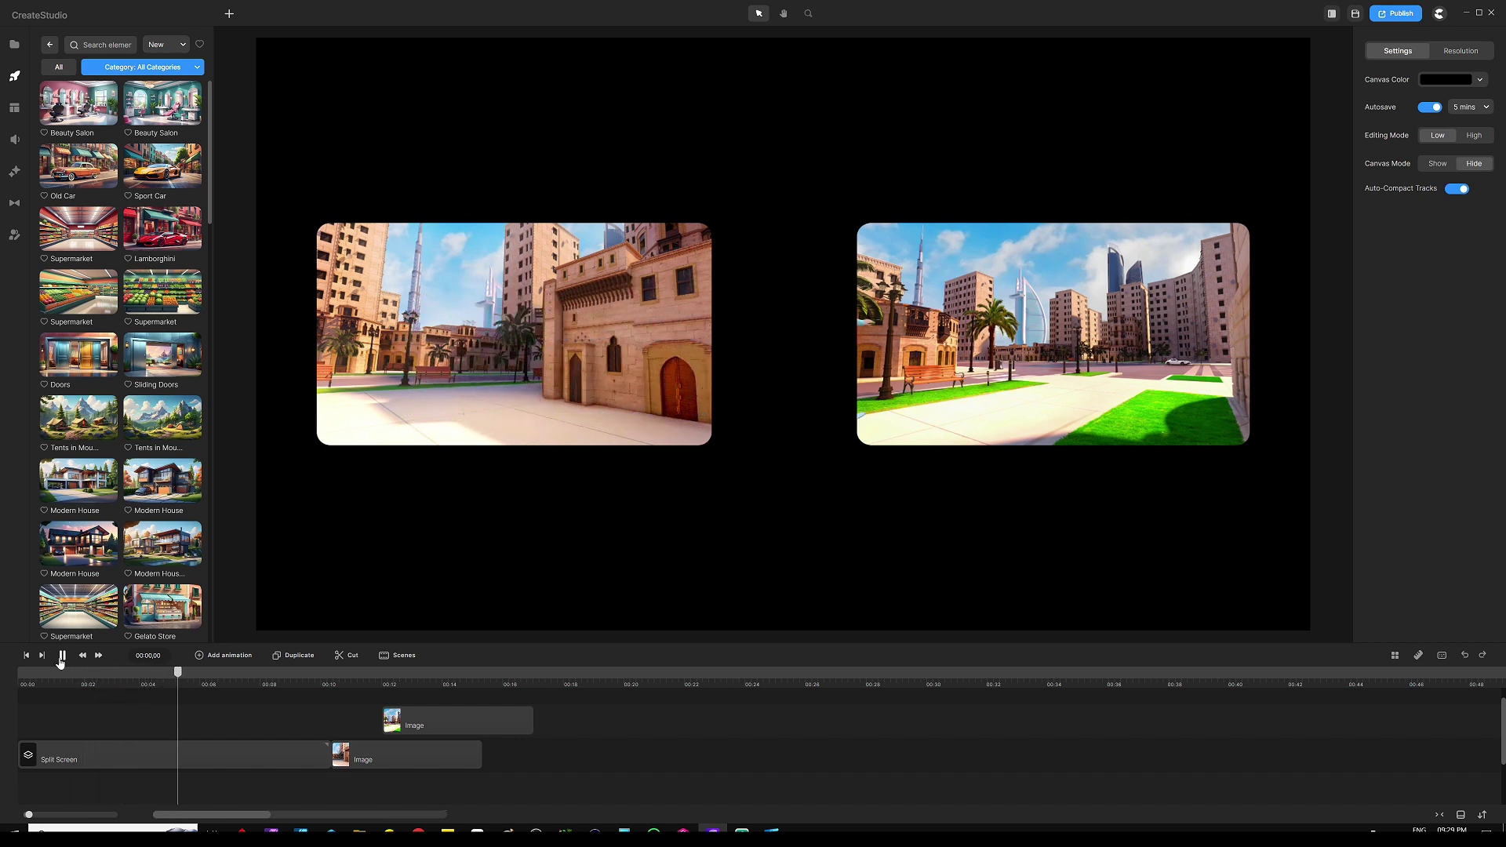
click(62, 656)
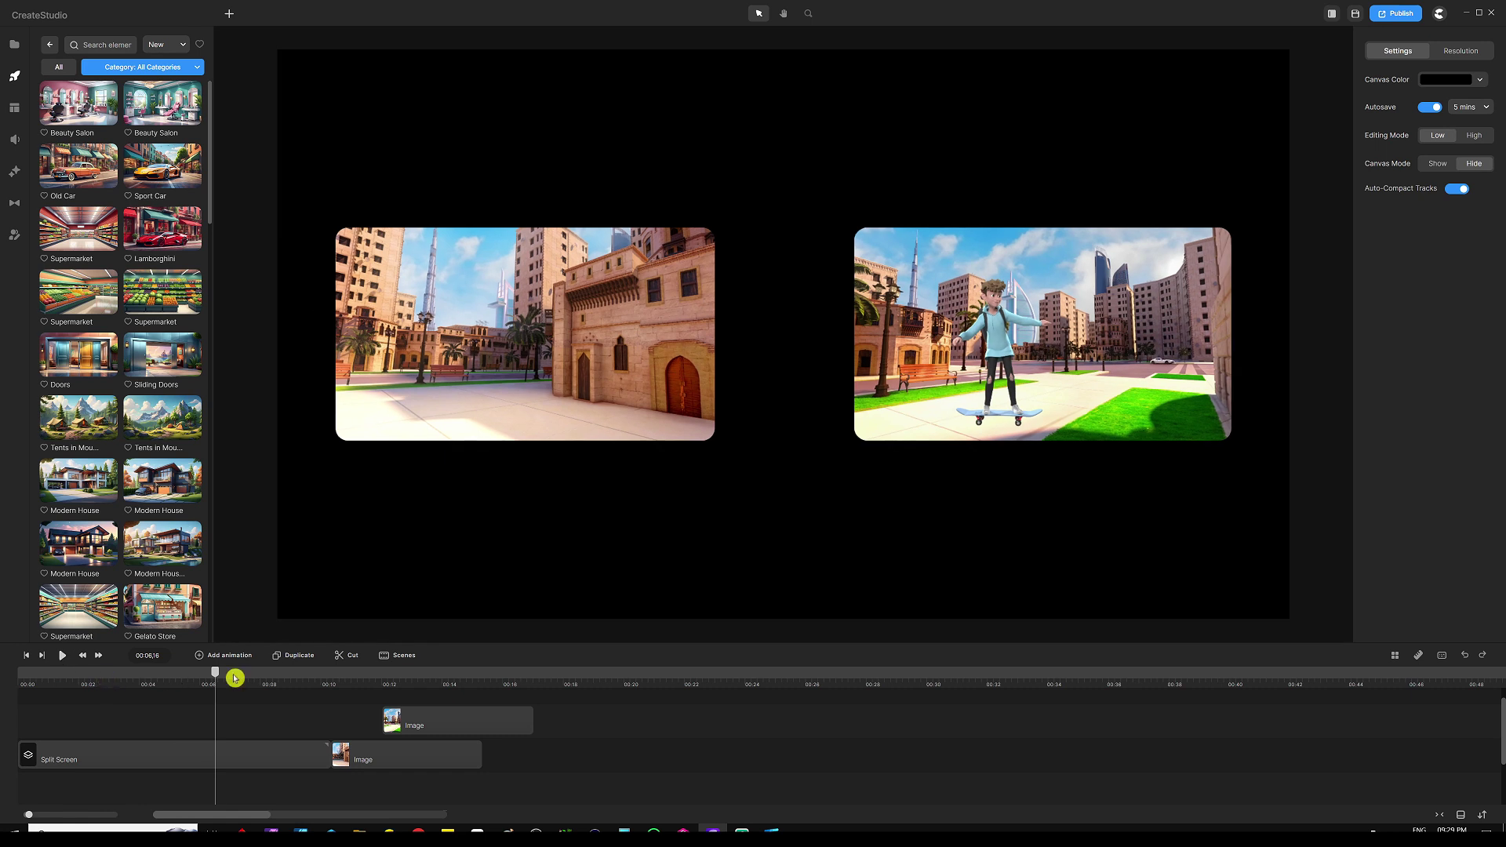
drag(215, 679, 155, 682)
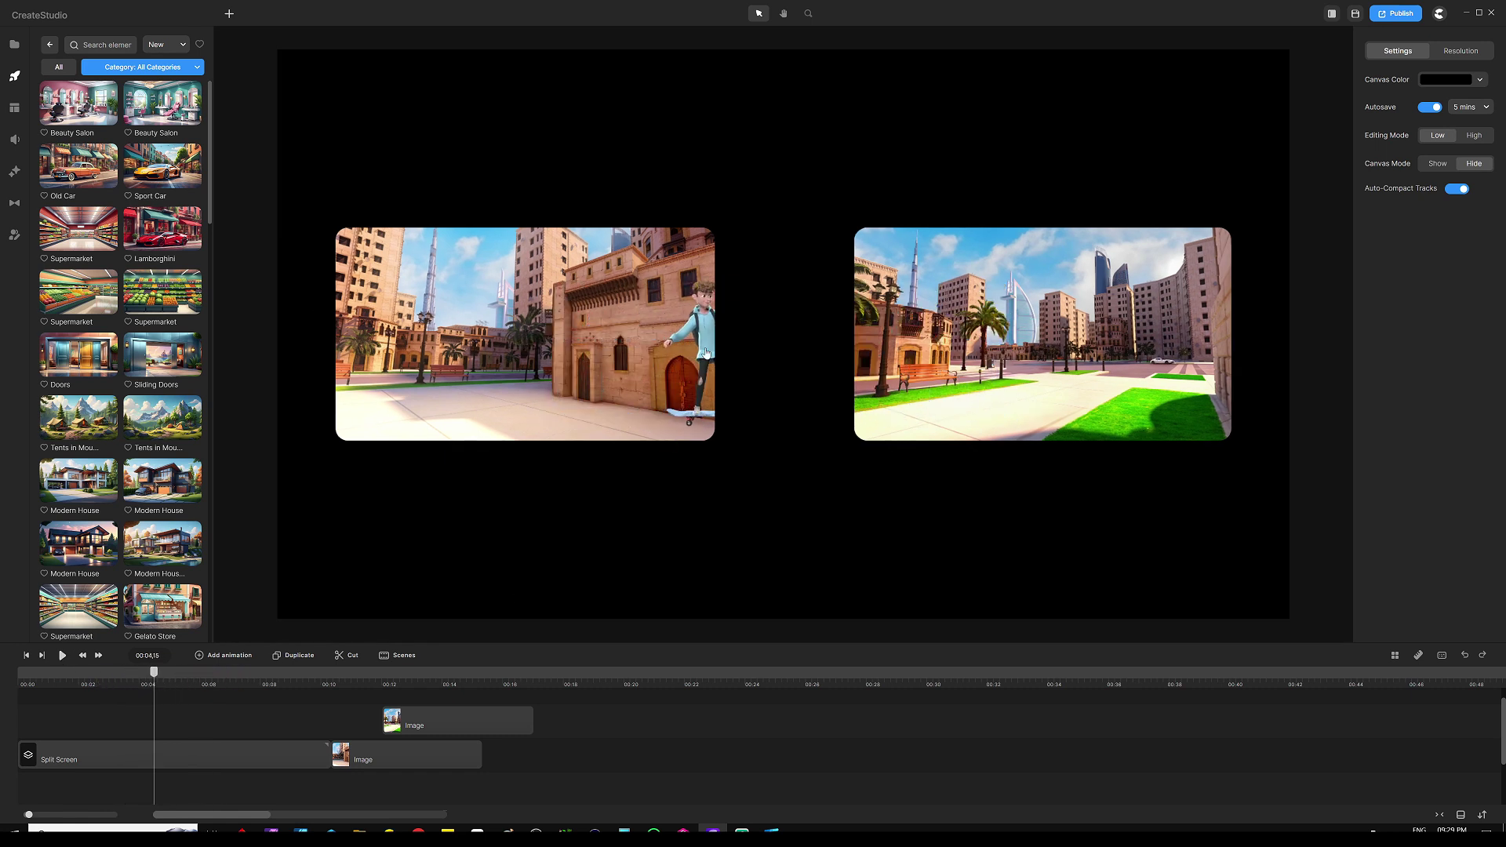
drag(153, 675, 285, 688)
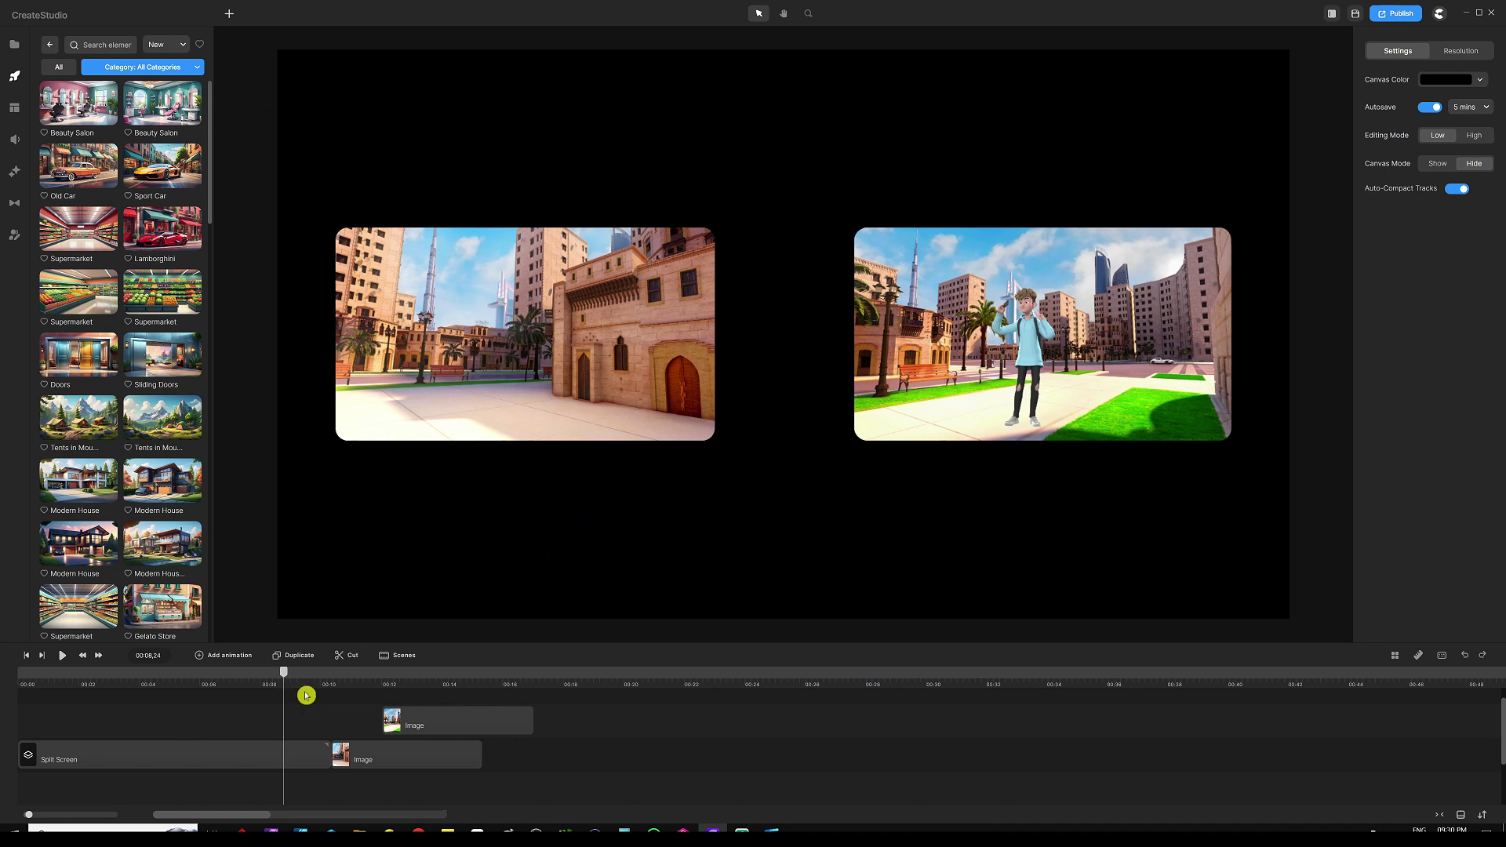
Delete the Split Screen group clip and return the playhead to the timeline start
drag(250, 721, 172, 782)
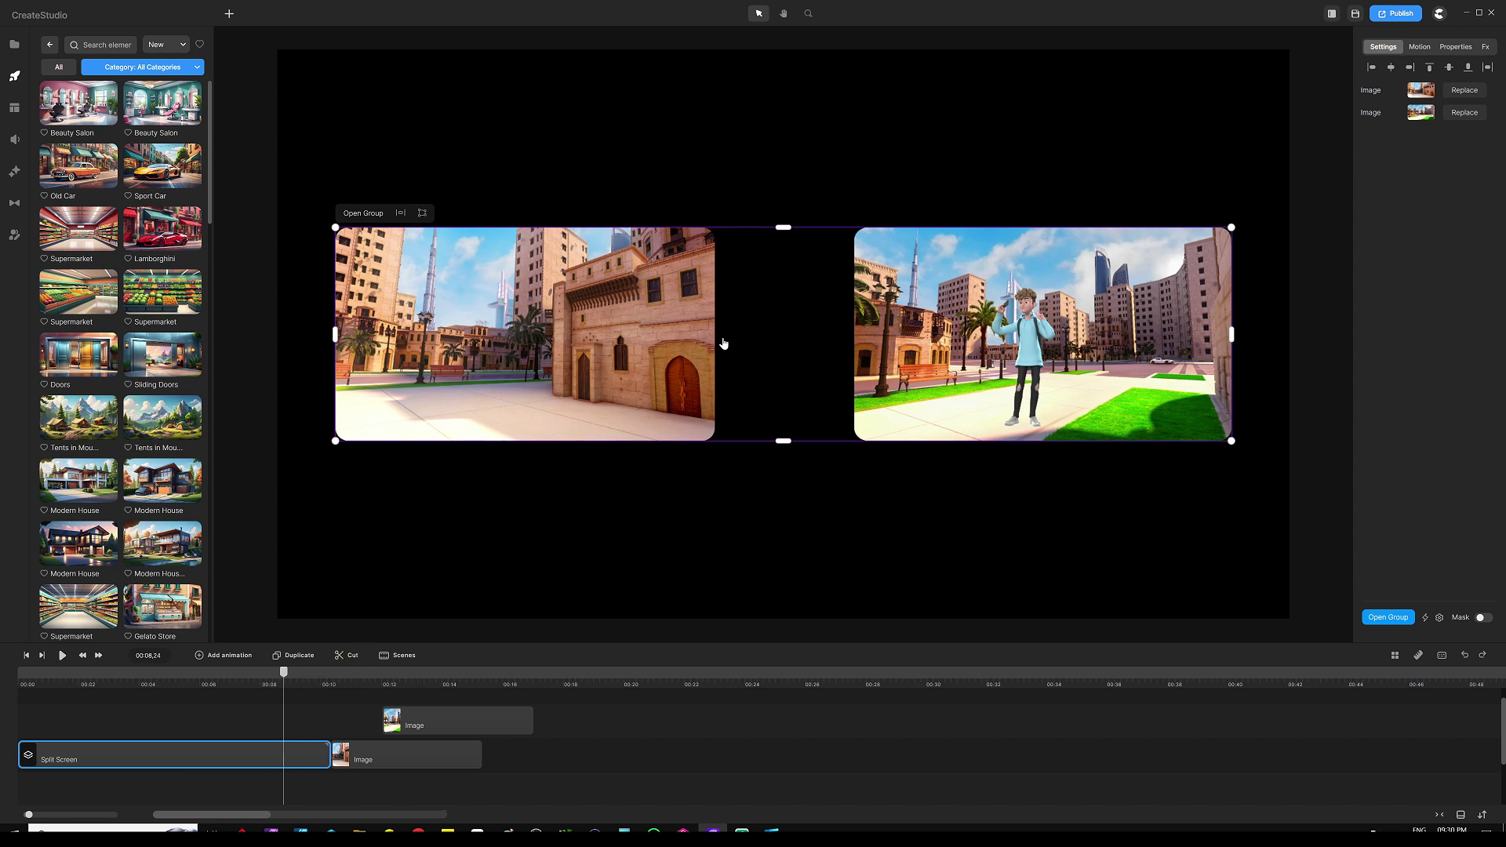
key(Delete)
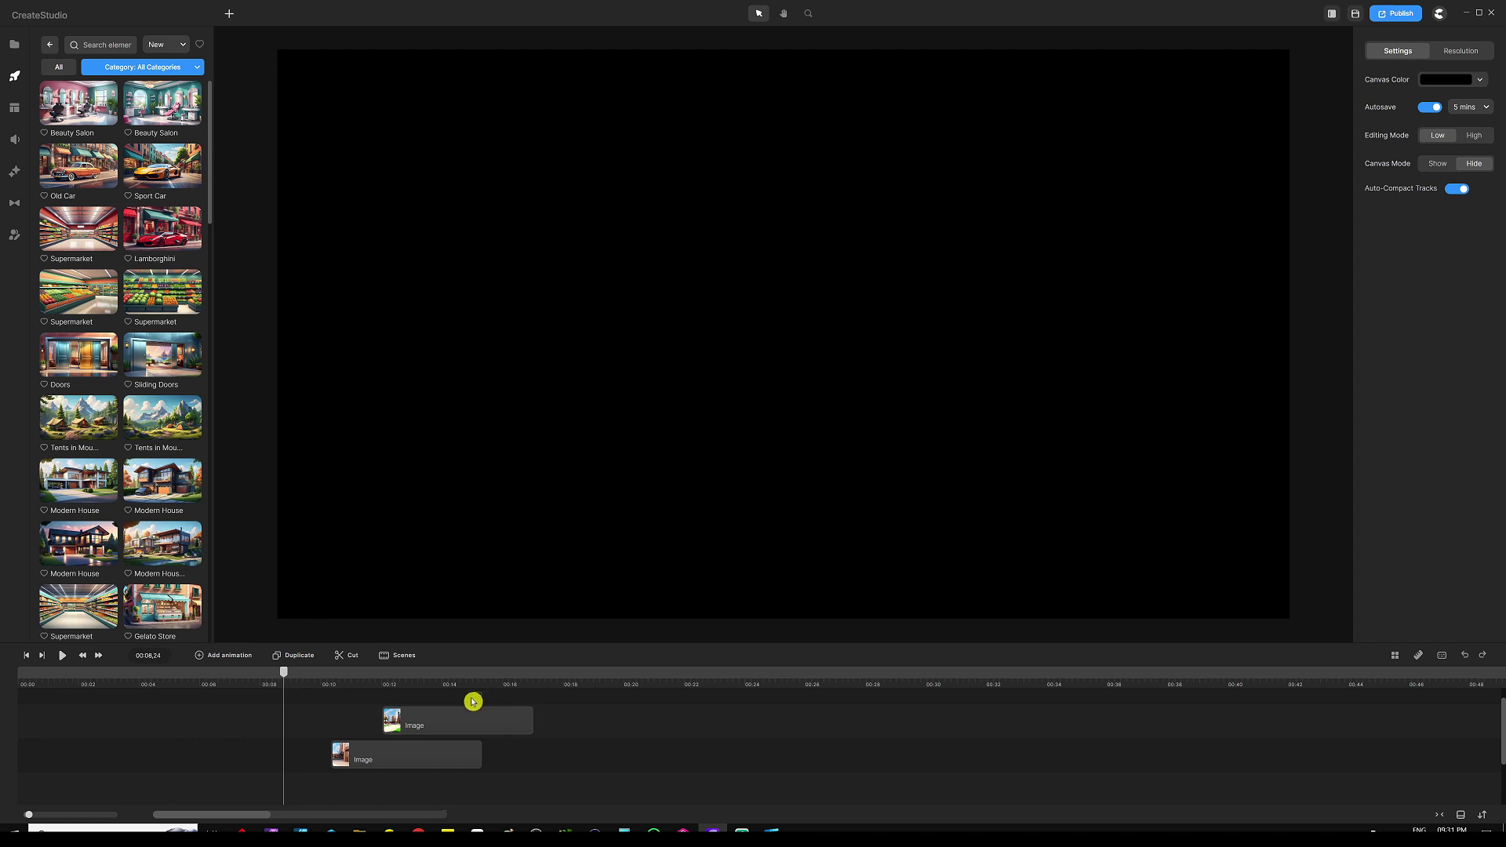
drag(471, 699, 72, 725)
click(245, 764)
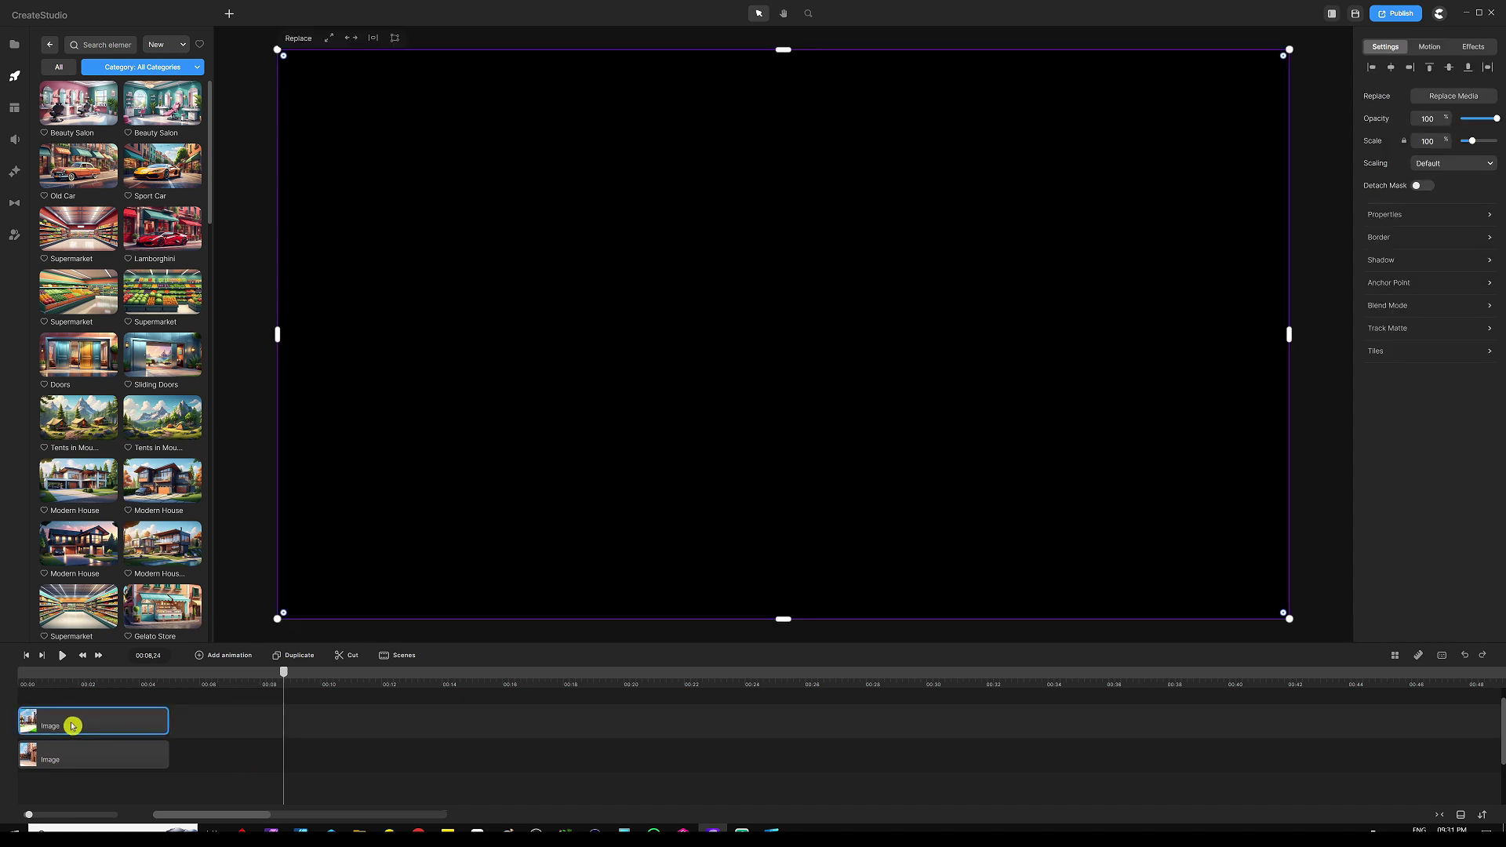
click(23, 674)
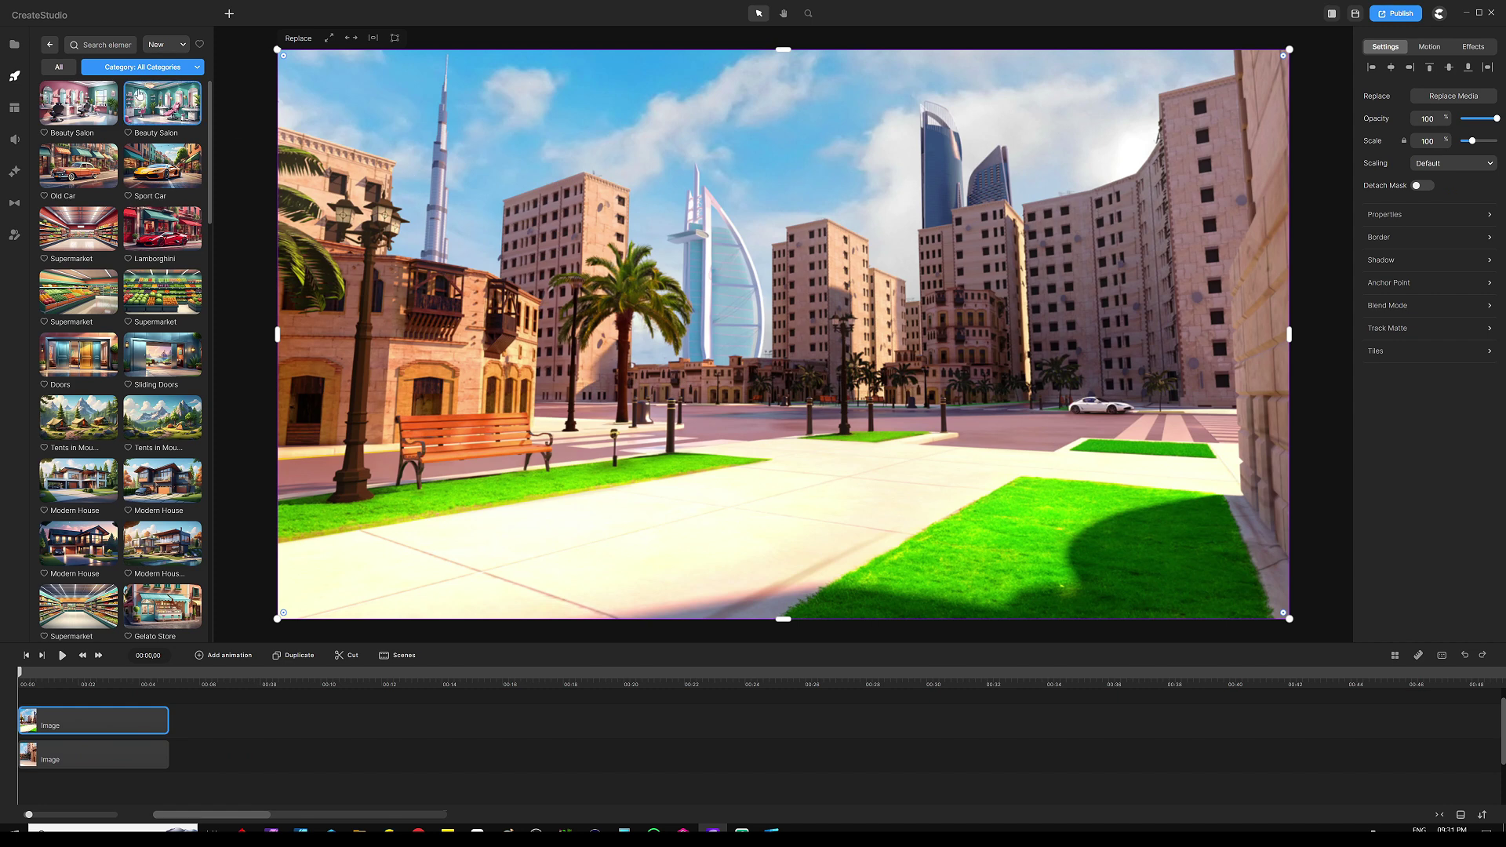
click(49, 45)
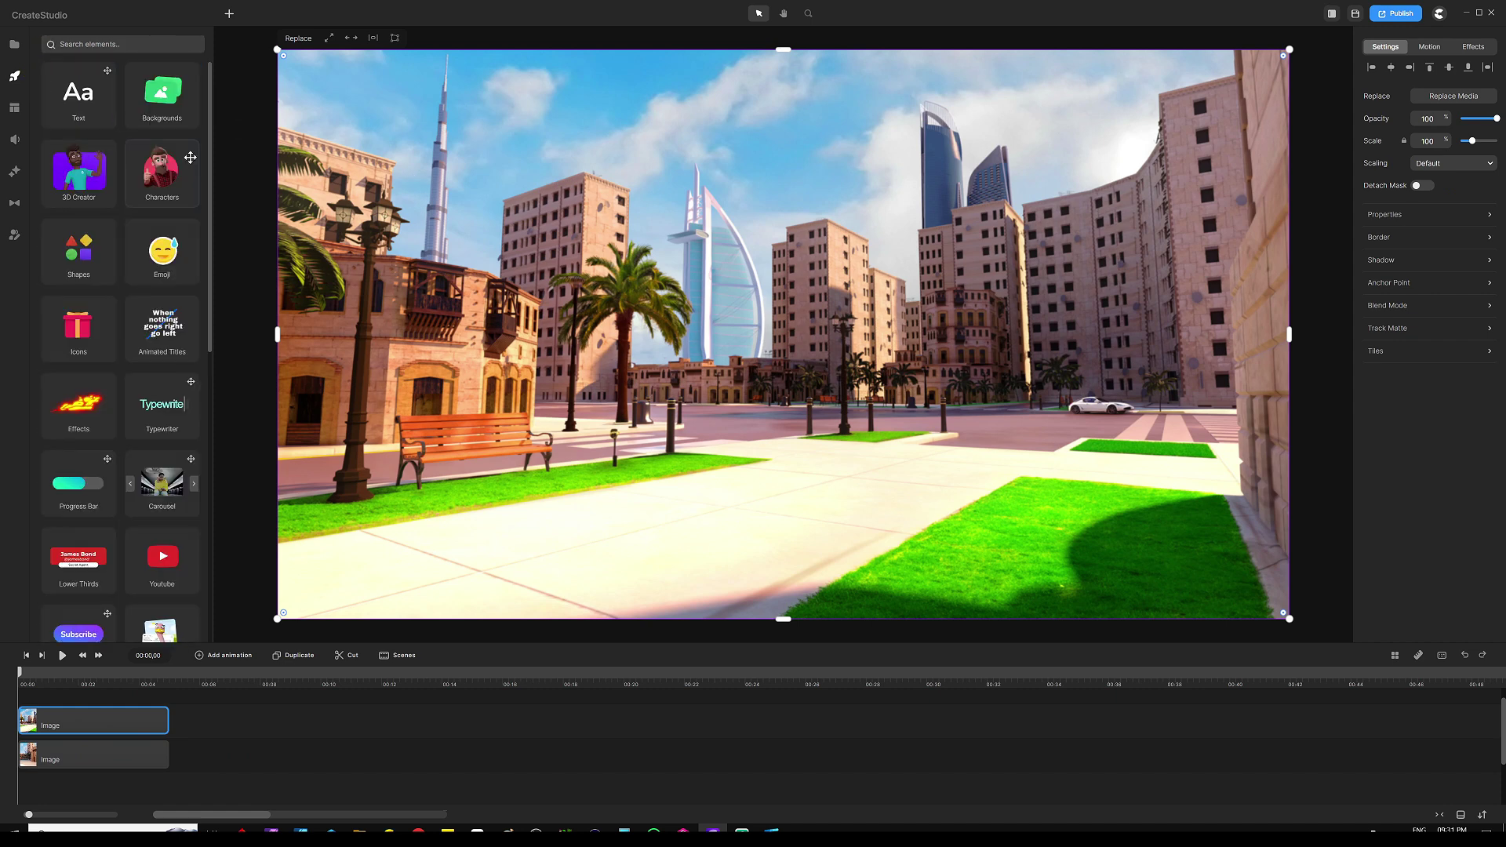
Open Backgrounds and extend both city Image clips to about 00:18
click(166, 100)
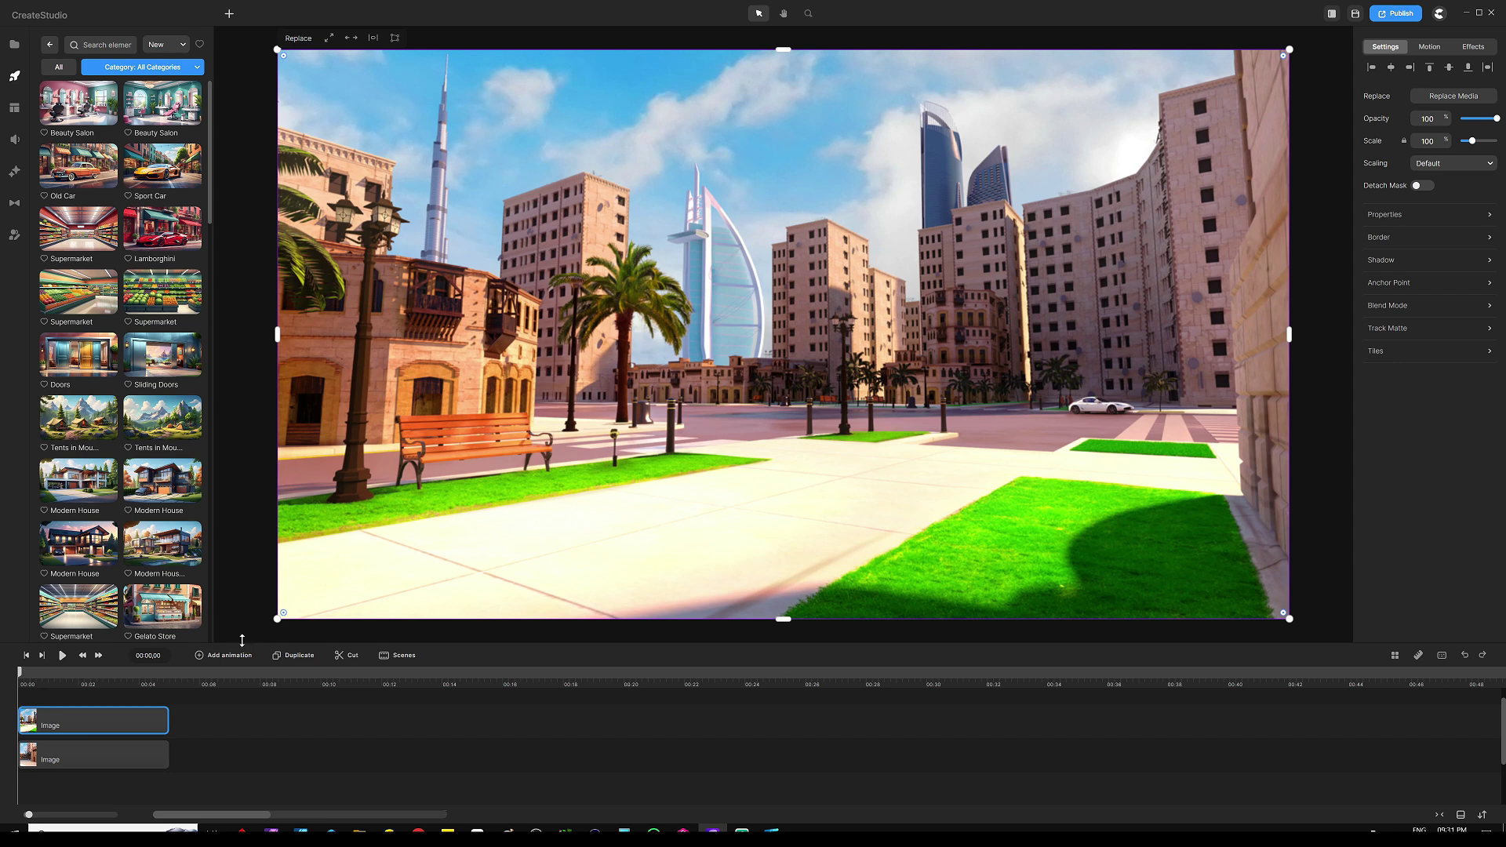
mouse_move(118, 716)
mouse_down()
mouse_move(189, 713)
mouse_move(132, 720)
mouse_up()
click(238, 749)
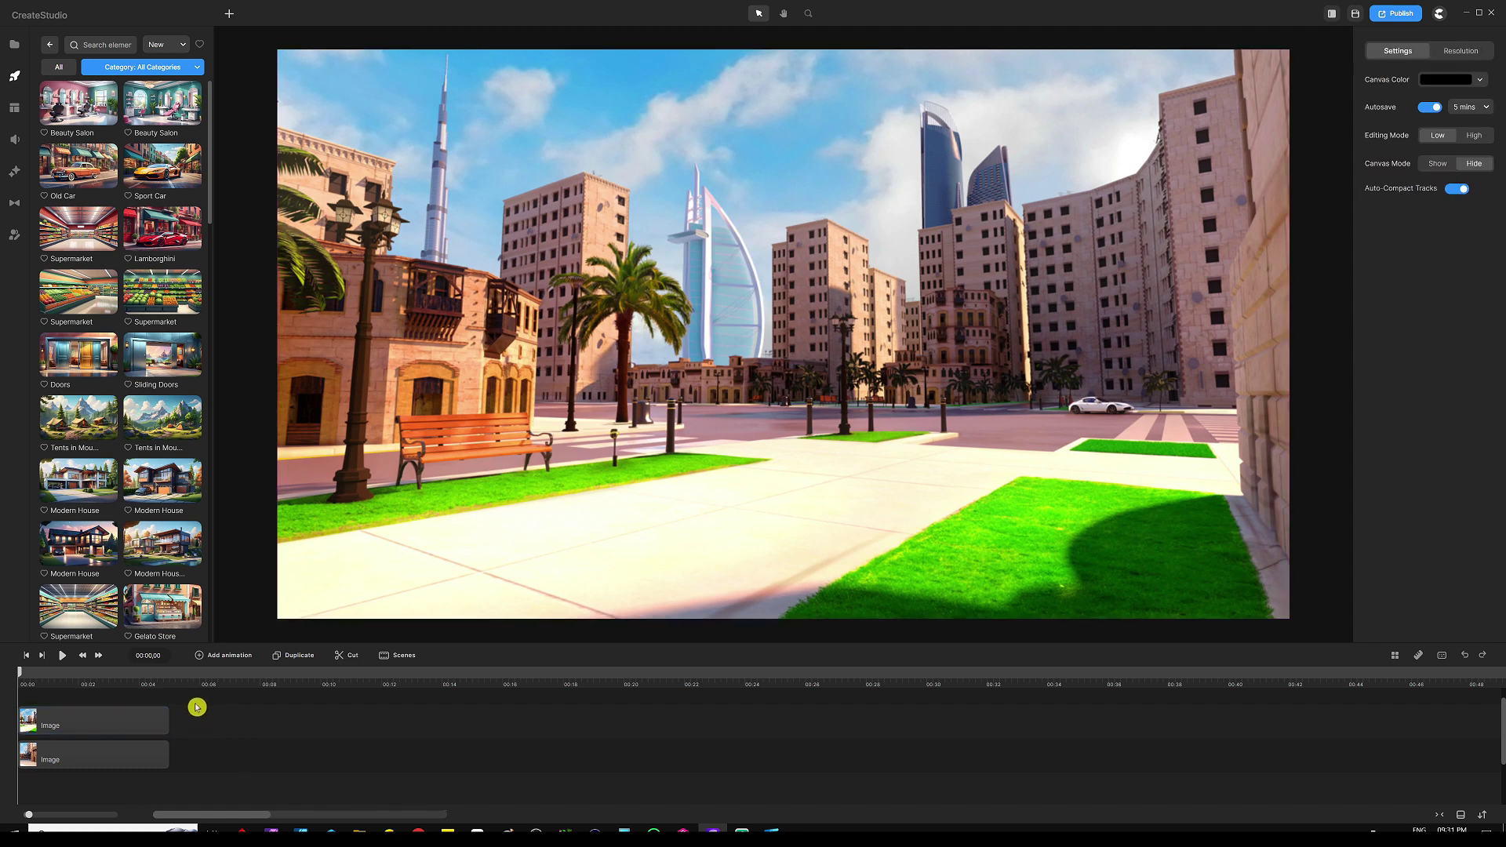
drag(196, 703, 574, 738)
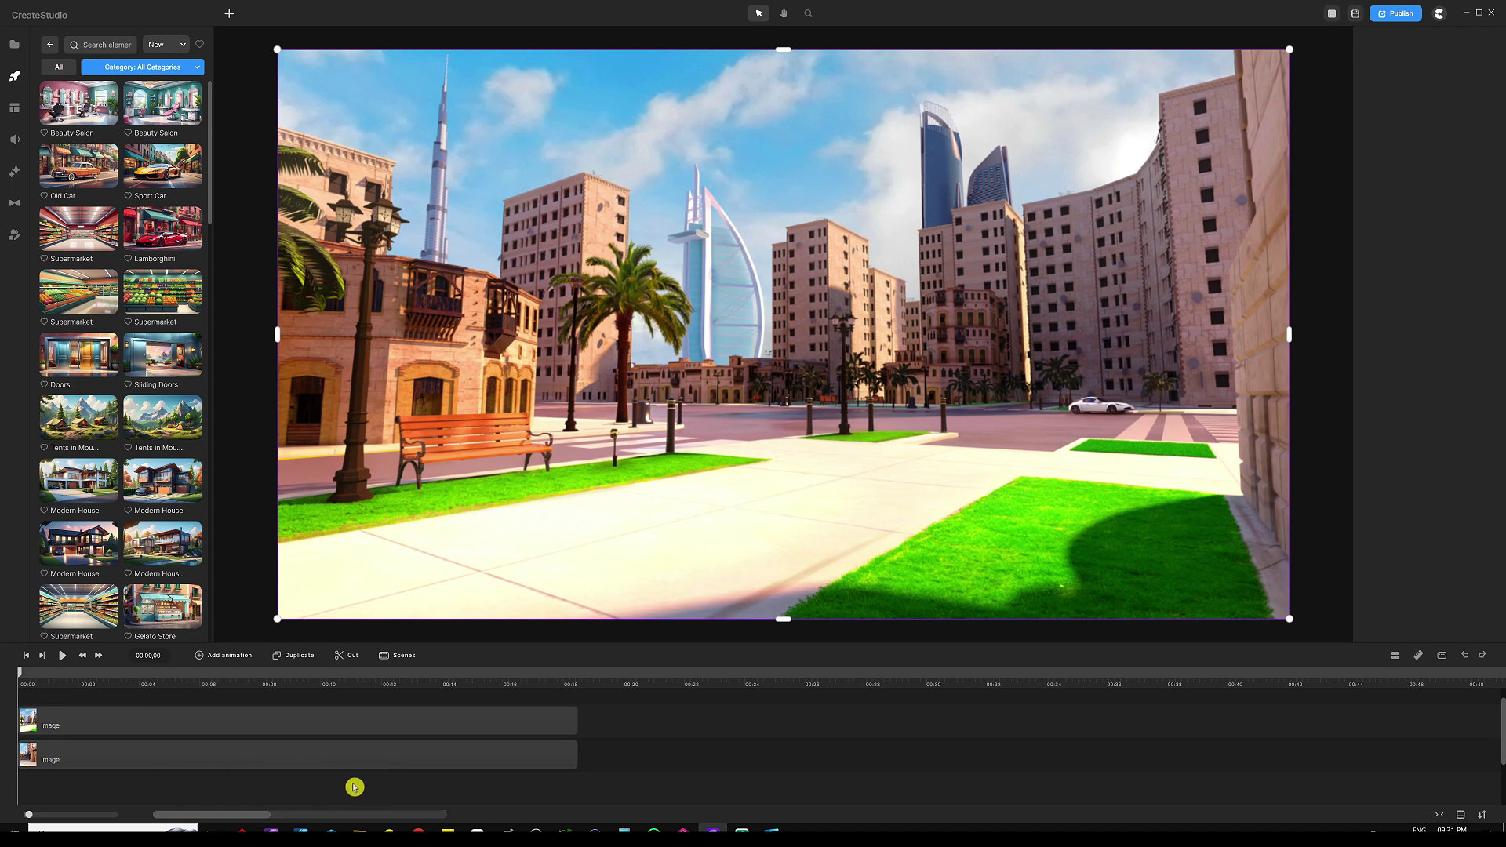
Rename the lower Image clip to 'Screen 1'
click(365, 761)
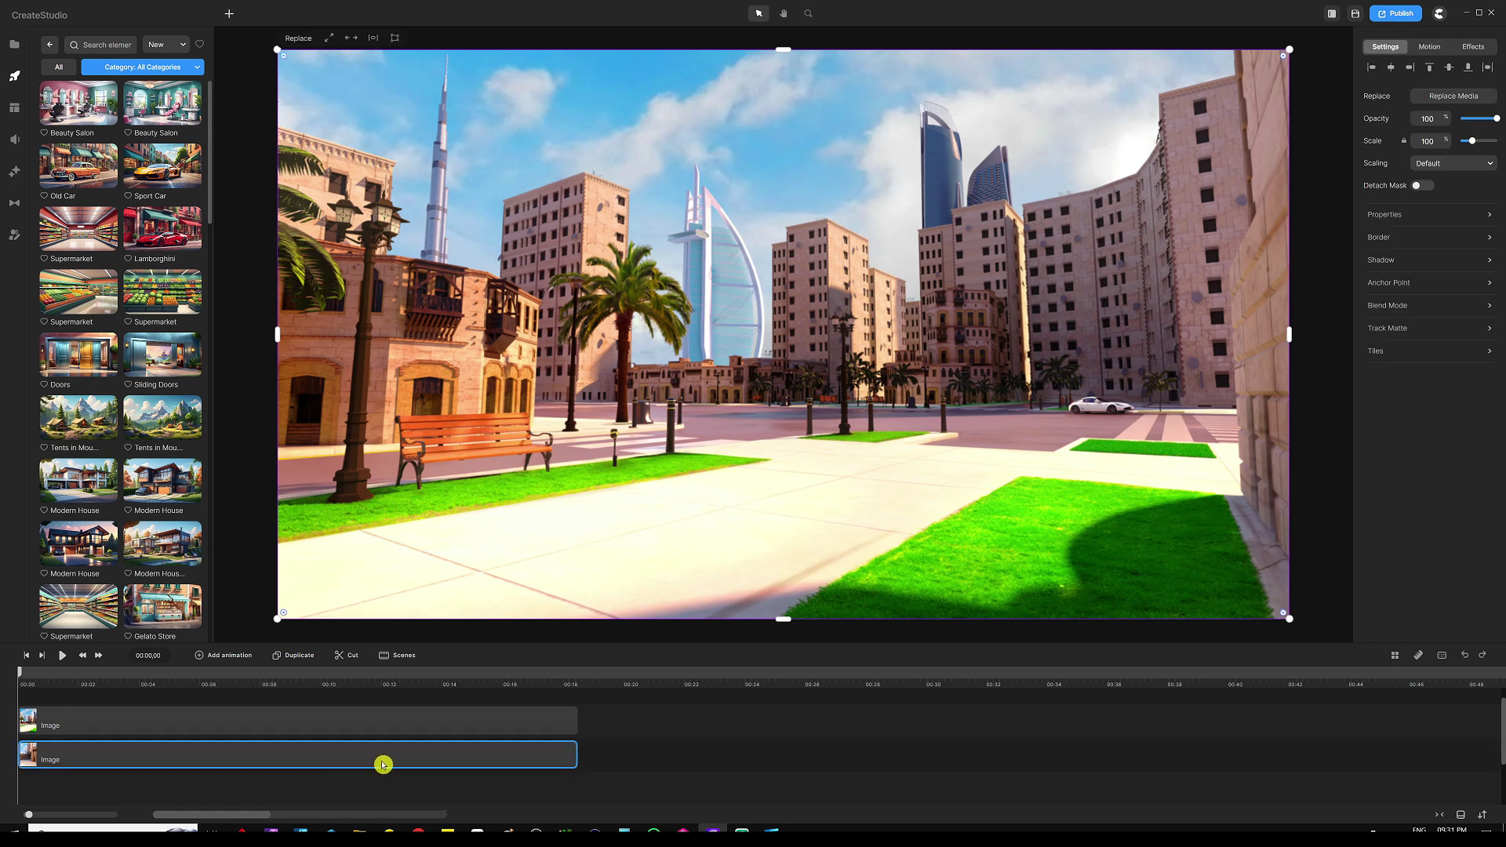
right_click(383, 764)
click(422, 637)
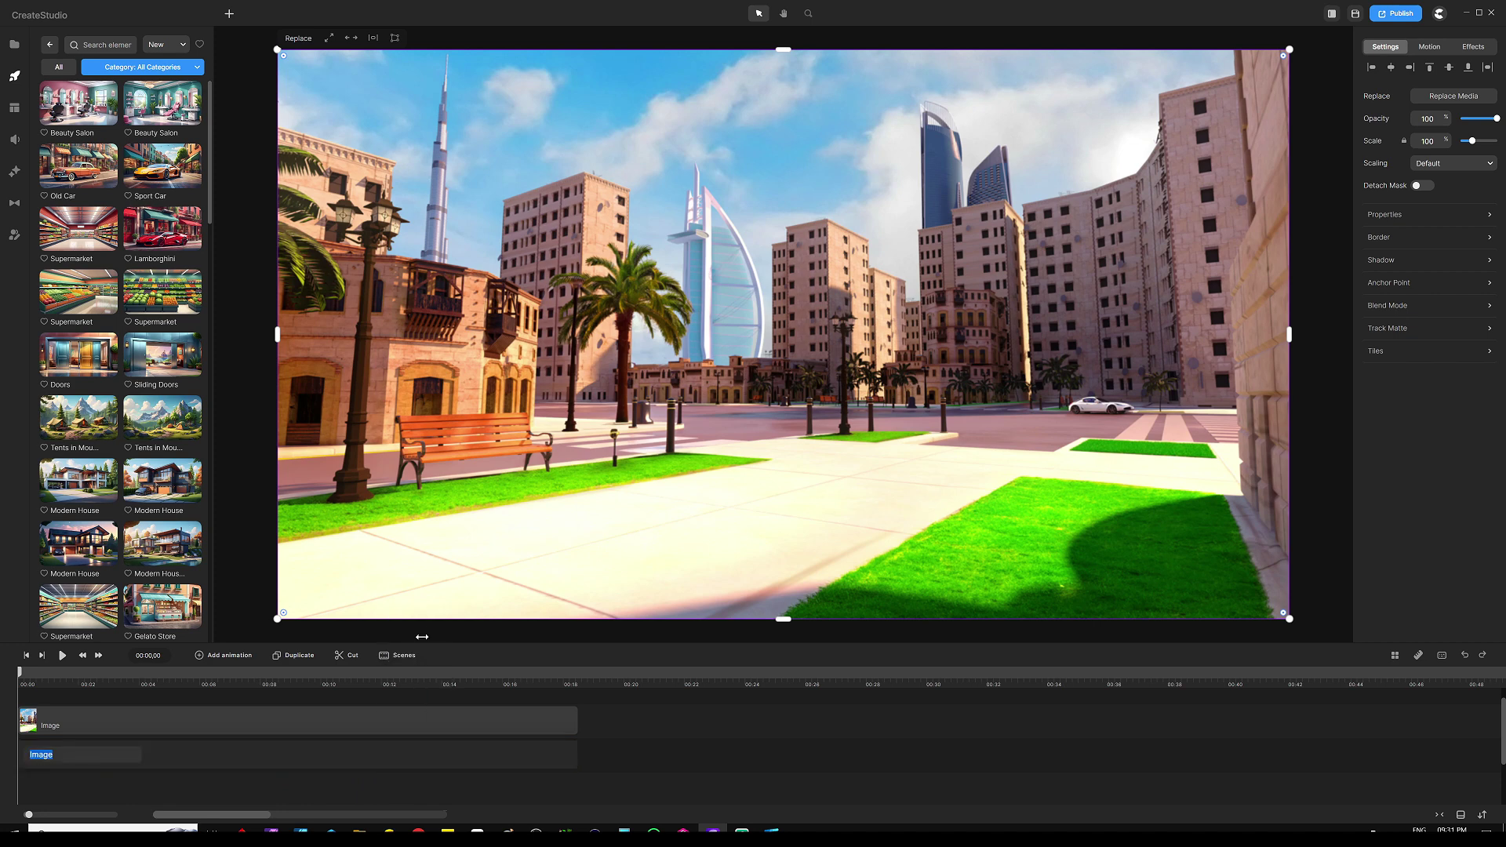
text(Screen 1)
key(Return)
Rename the upper Image clip to 'Screen 2', then select both clips
click(412, 725)
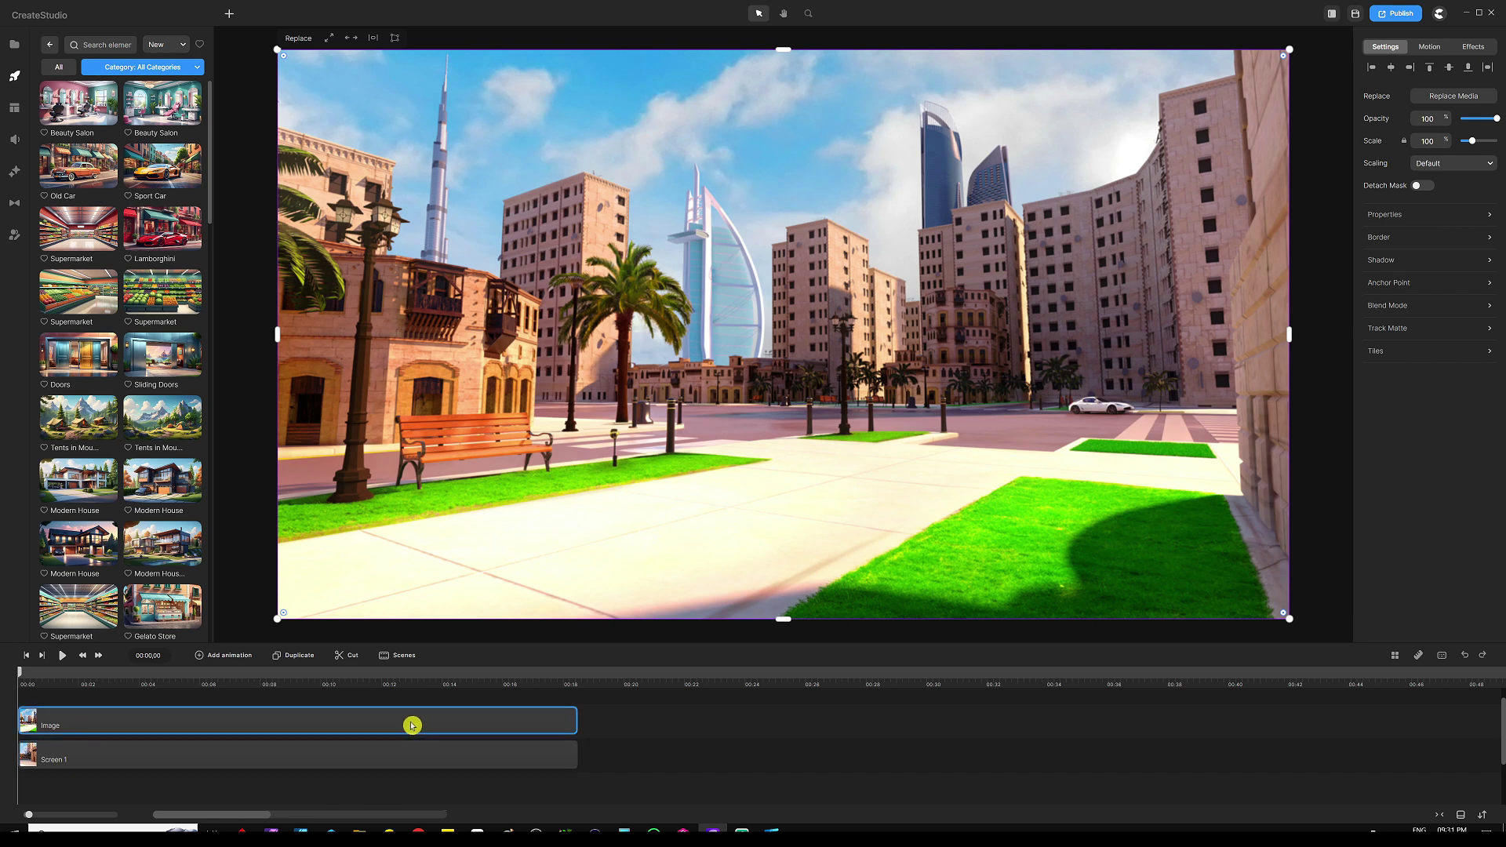
right_click(411, 724)
click(441, 594)
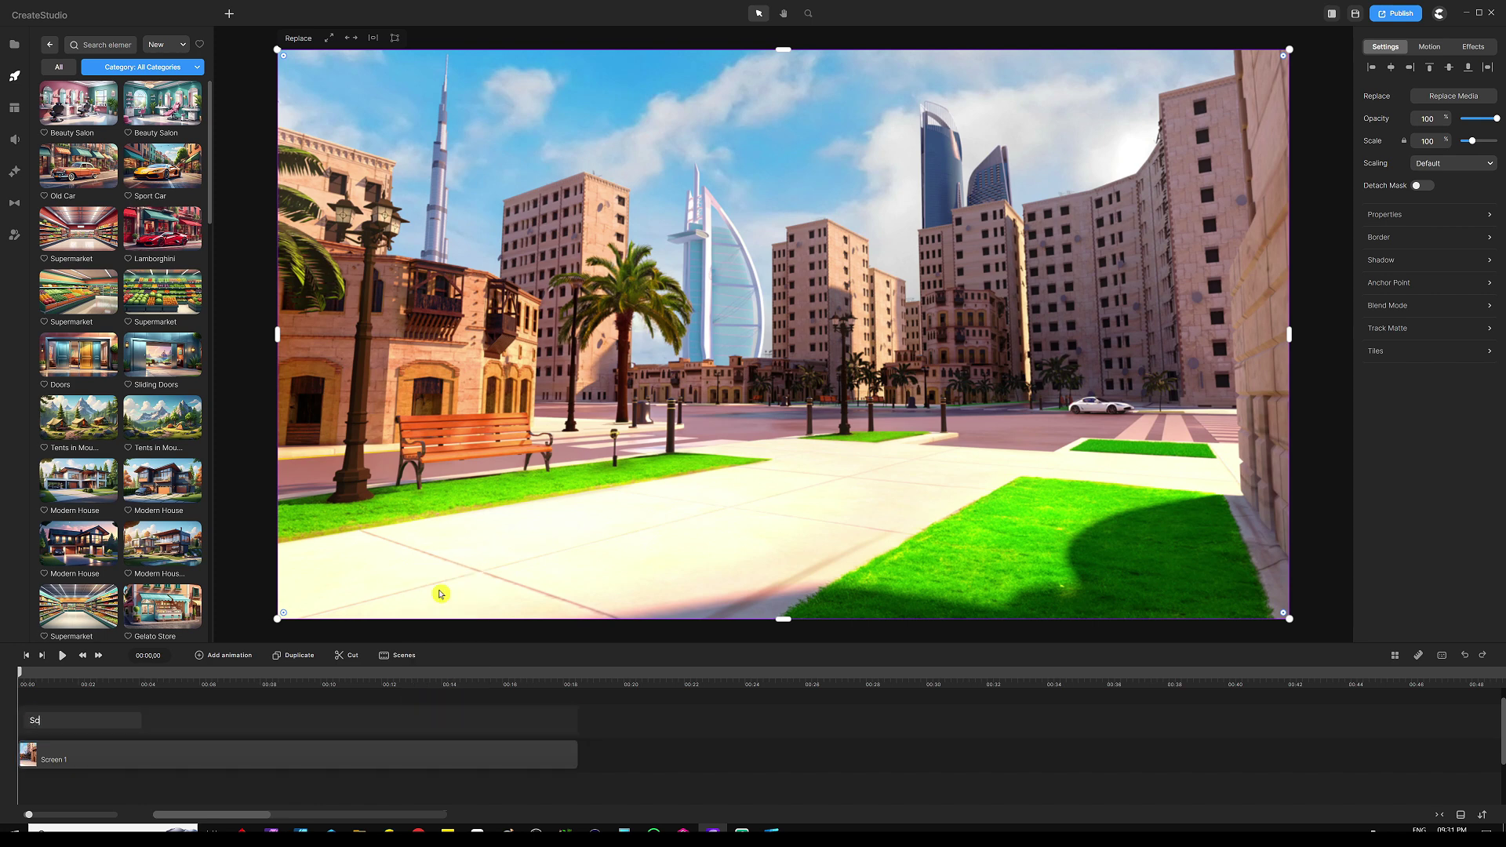
text(2)
key(Return)
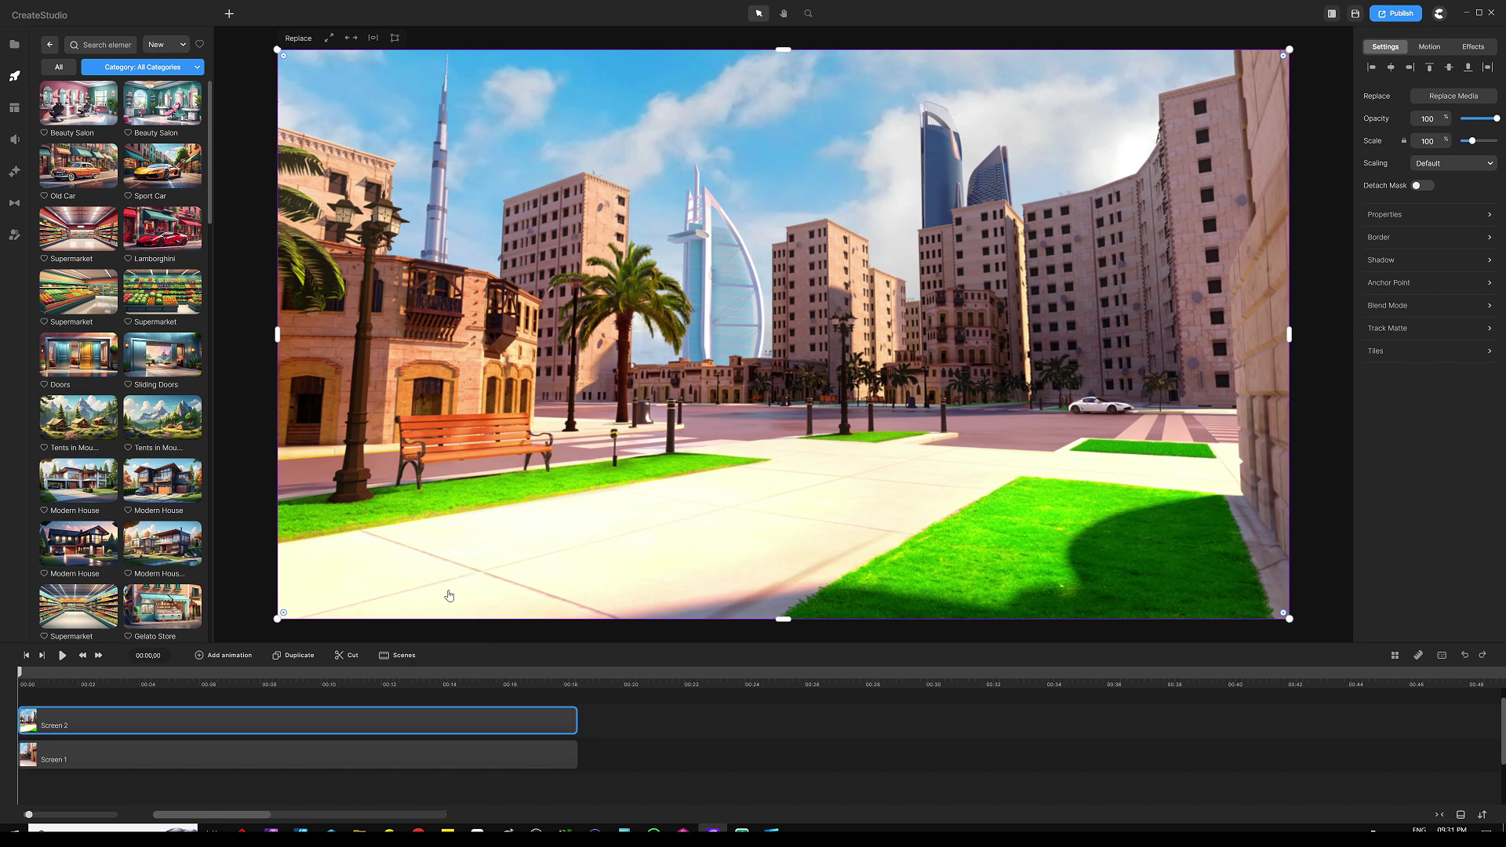
click(422, 696)
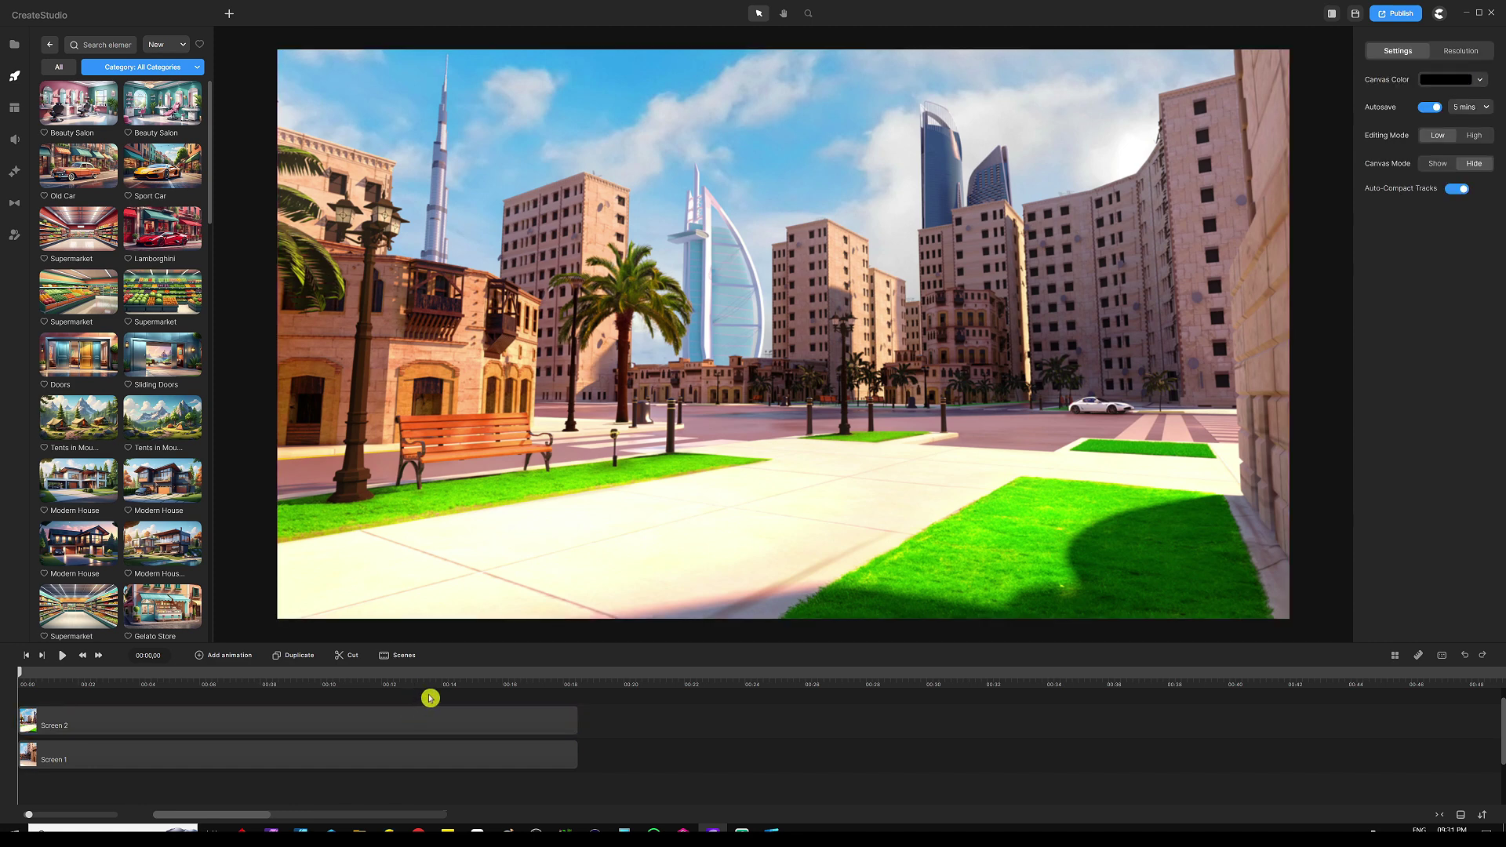
drag(428, 695, 339, 797)
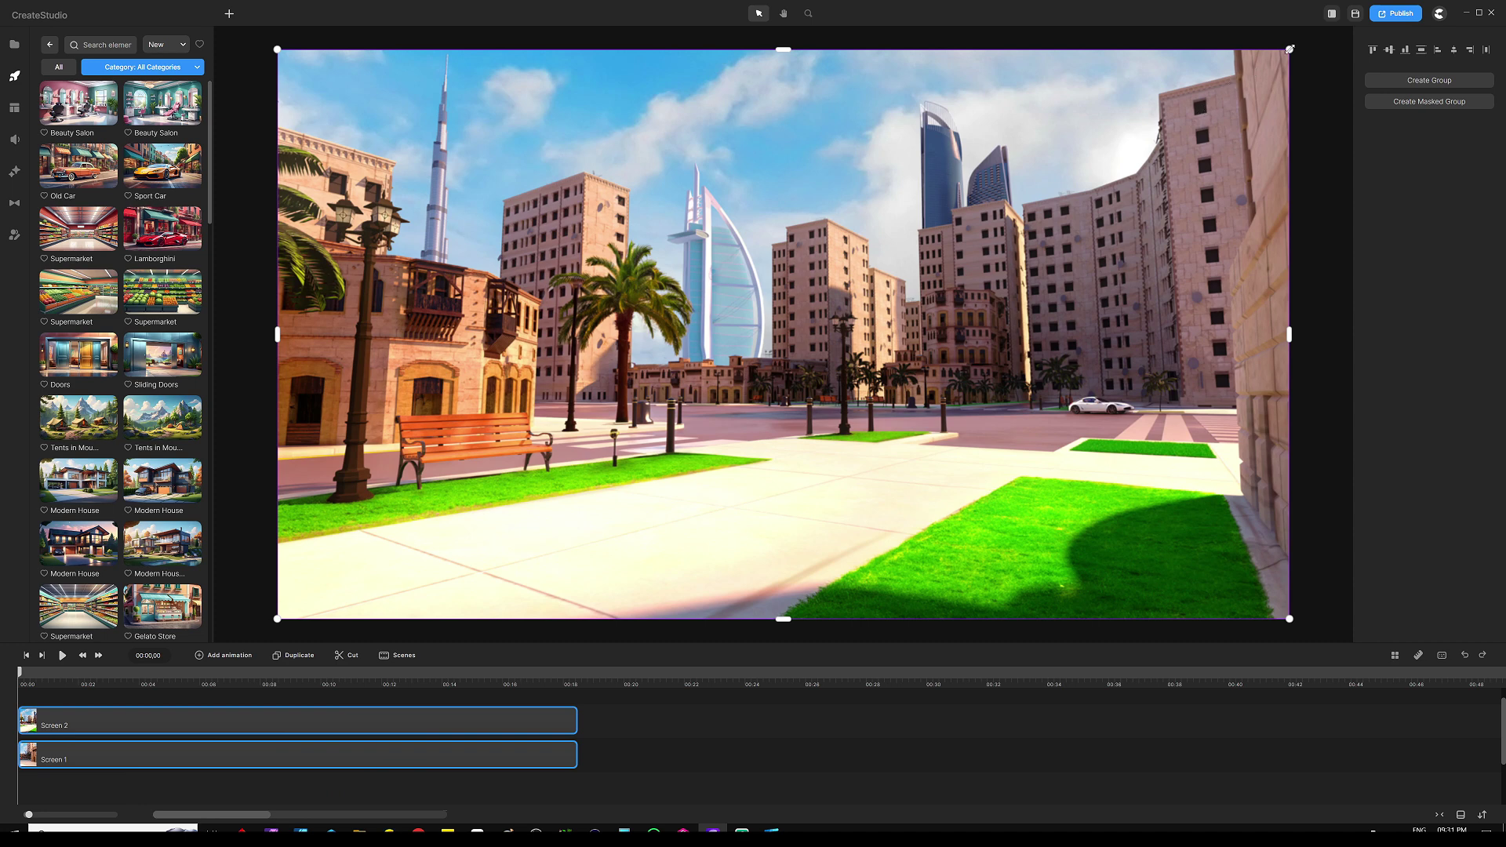
Scale both images to 36%, move them upper-left, and shift Screen 2 rightward
drag(1291, 51, 635, 411)
drag(459, 558, 508, 356)
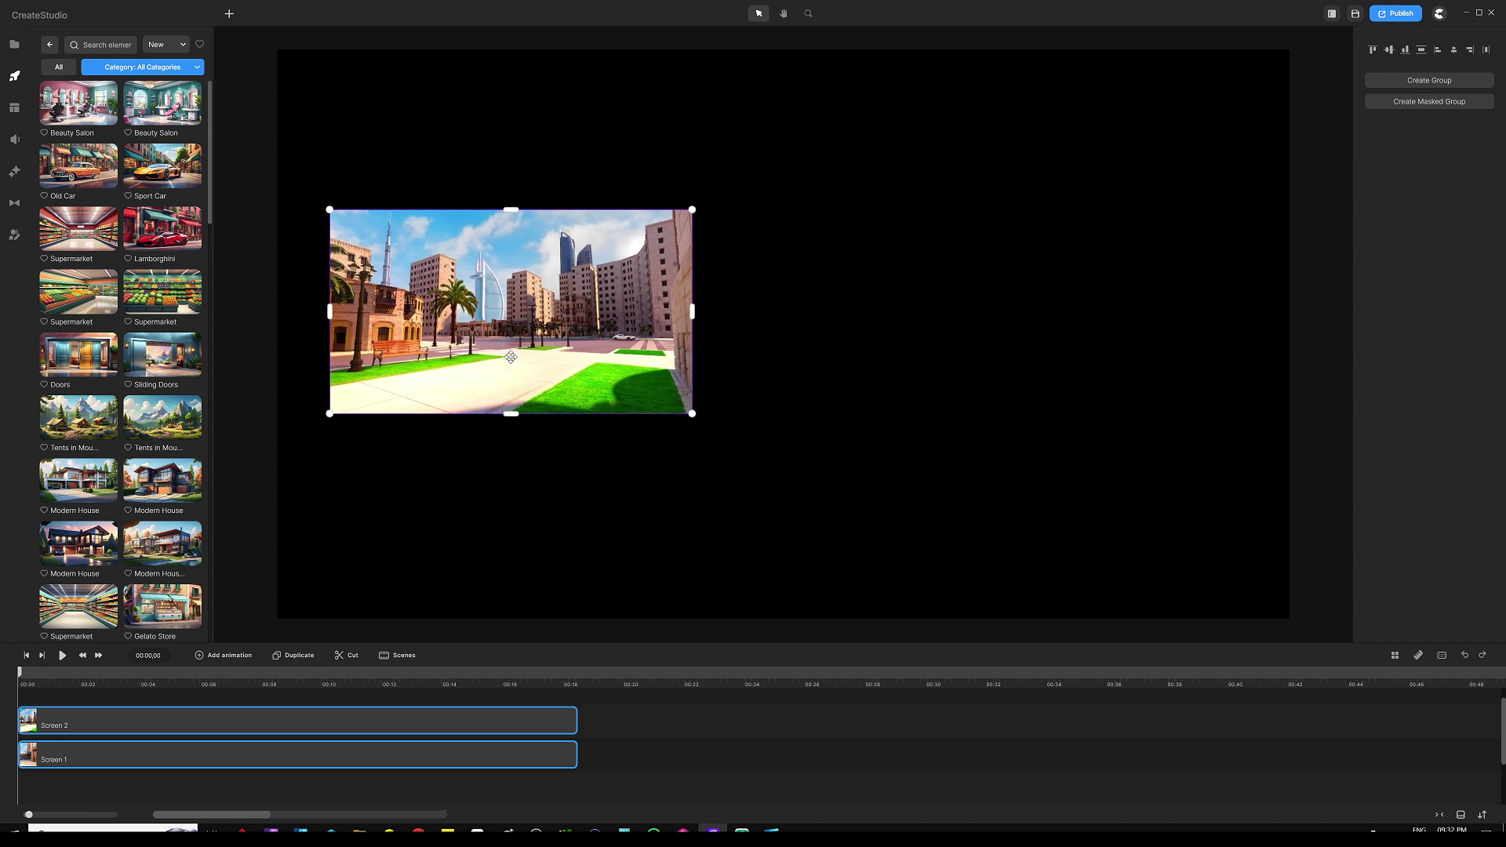
click(243, 337)
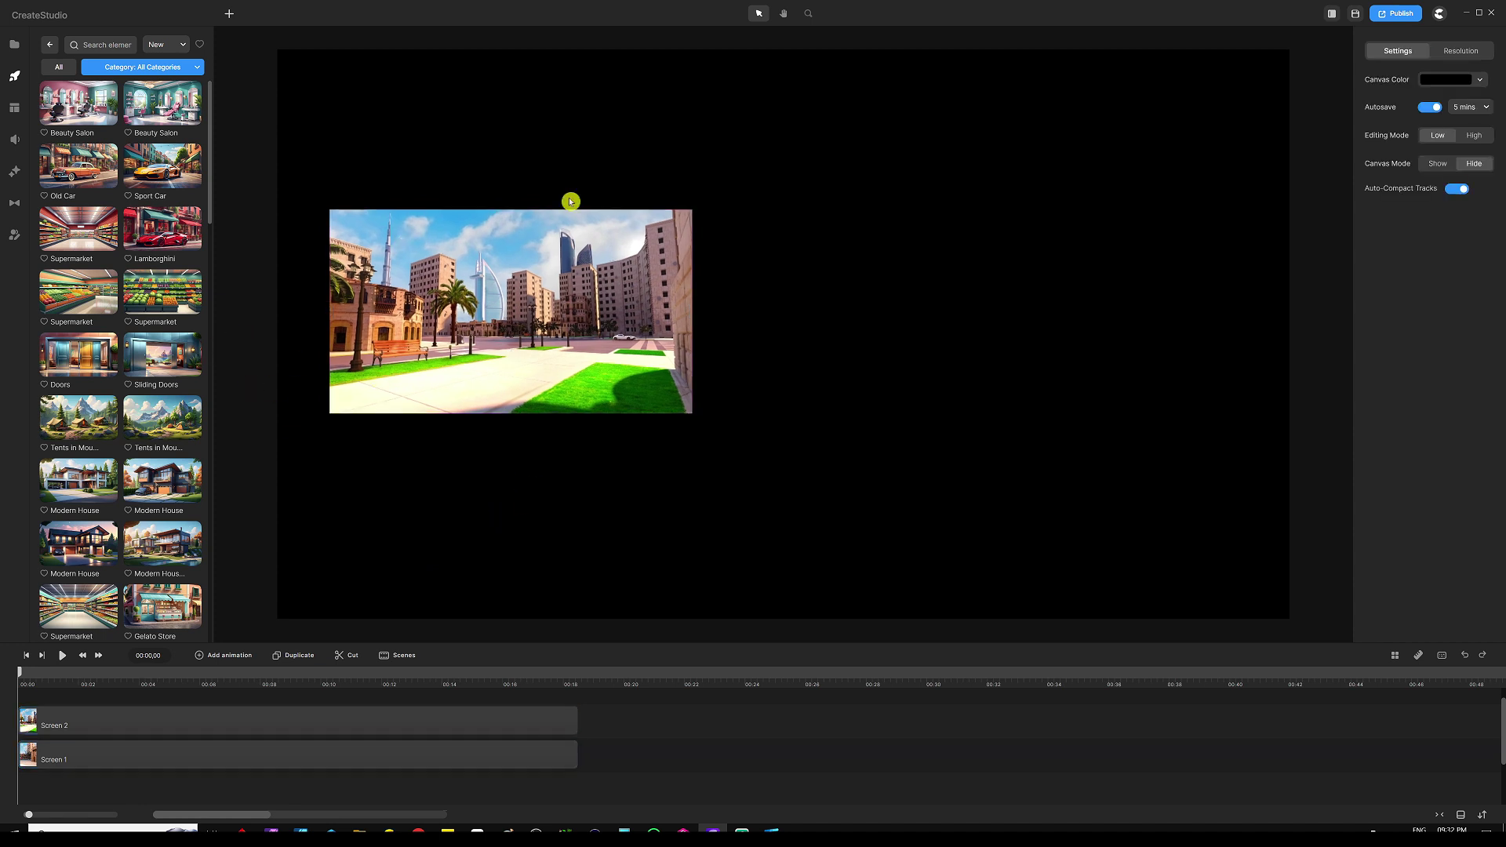
click(520, 282)
drag(520, 282, 1007, 282)
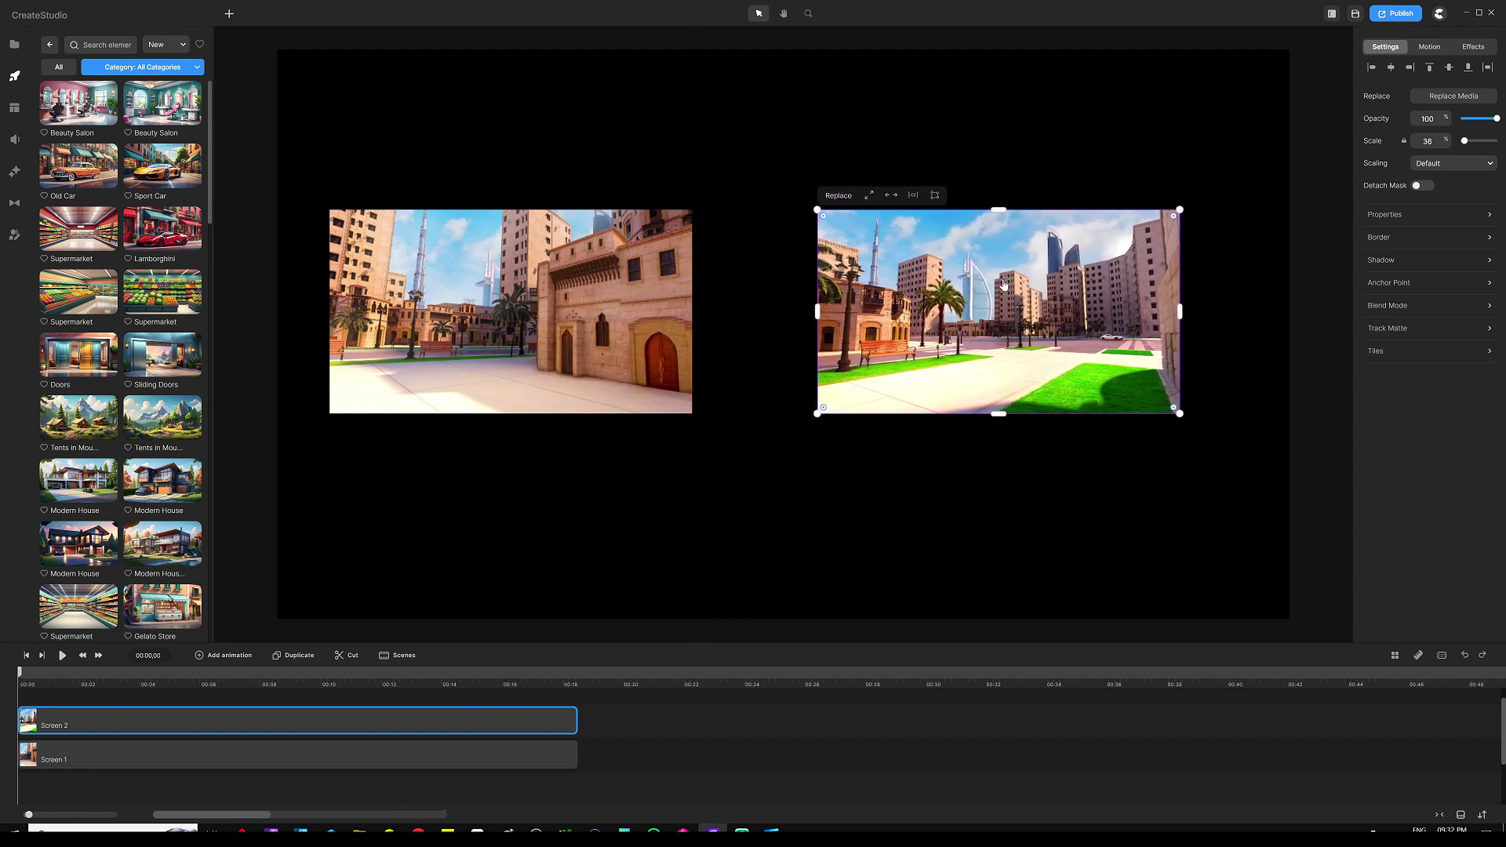
scroll(402, 706, up, 1)
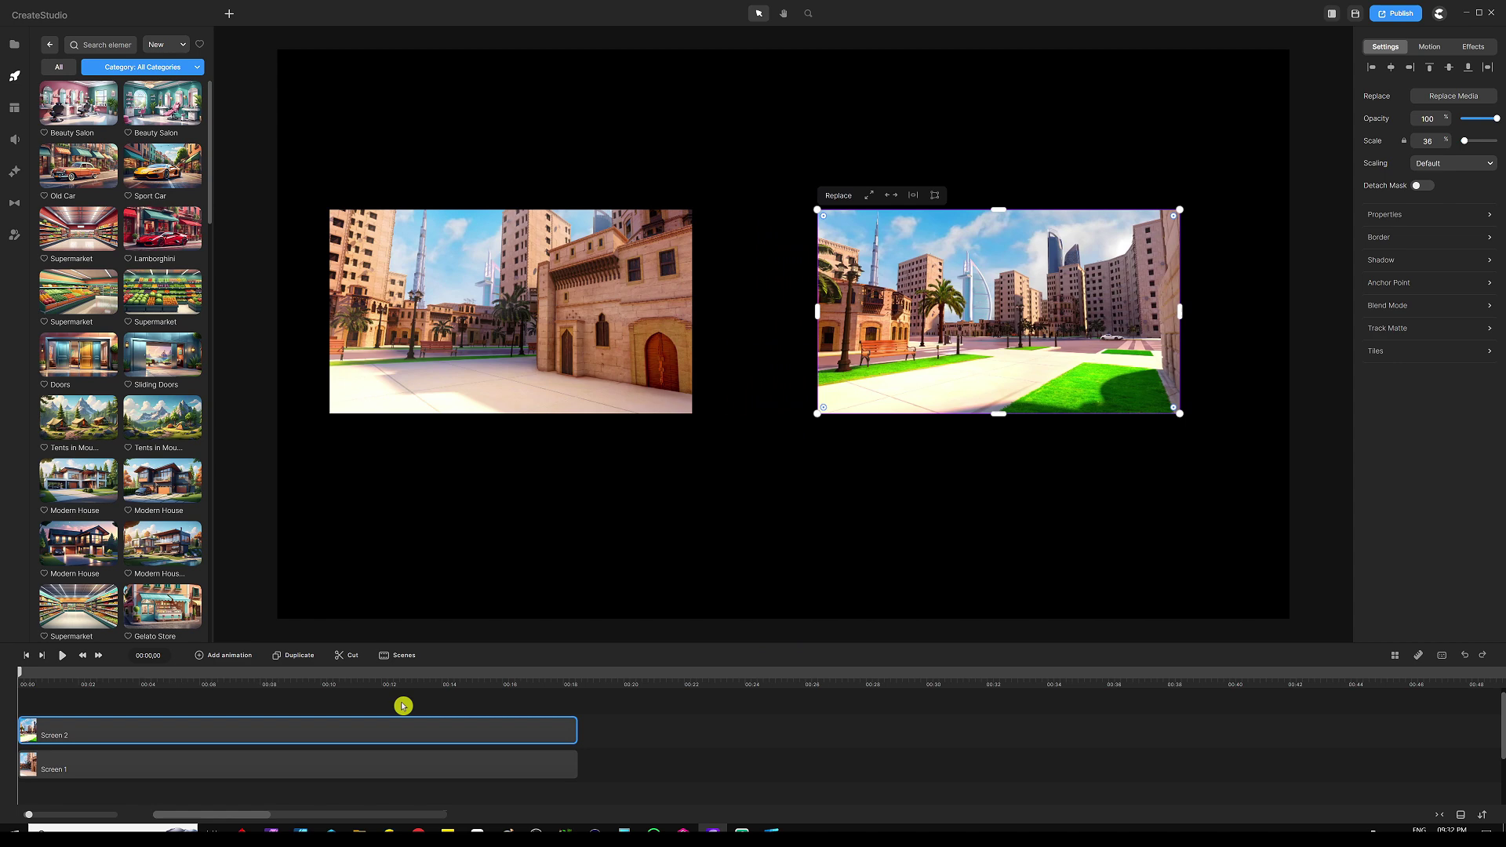
click(363, 716)
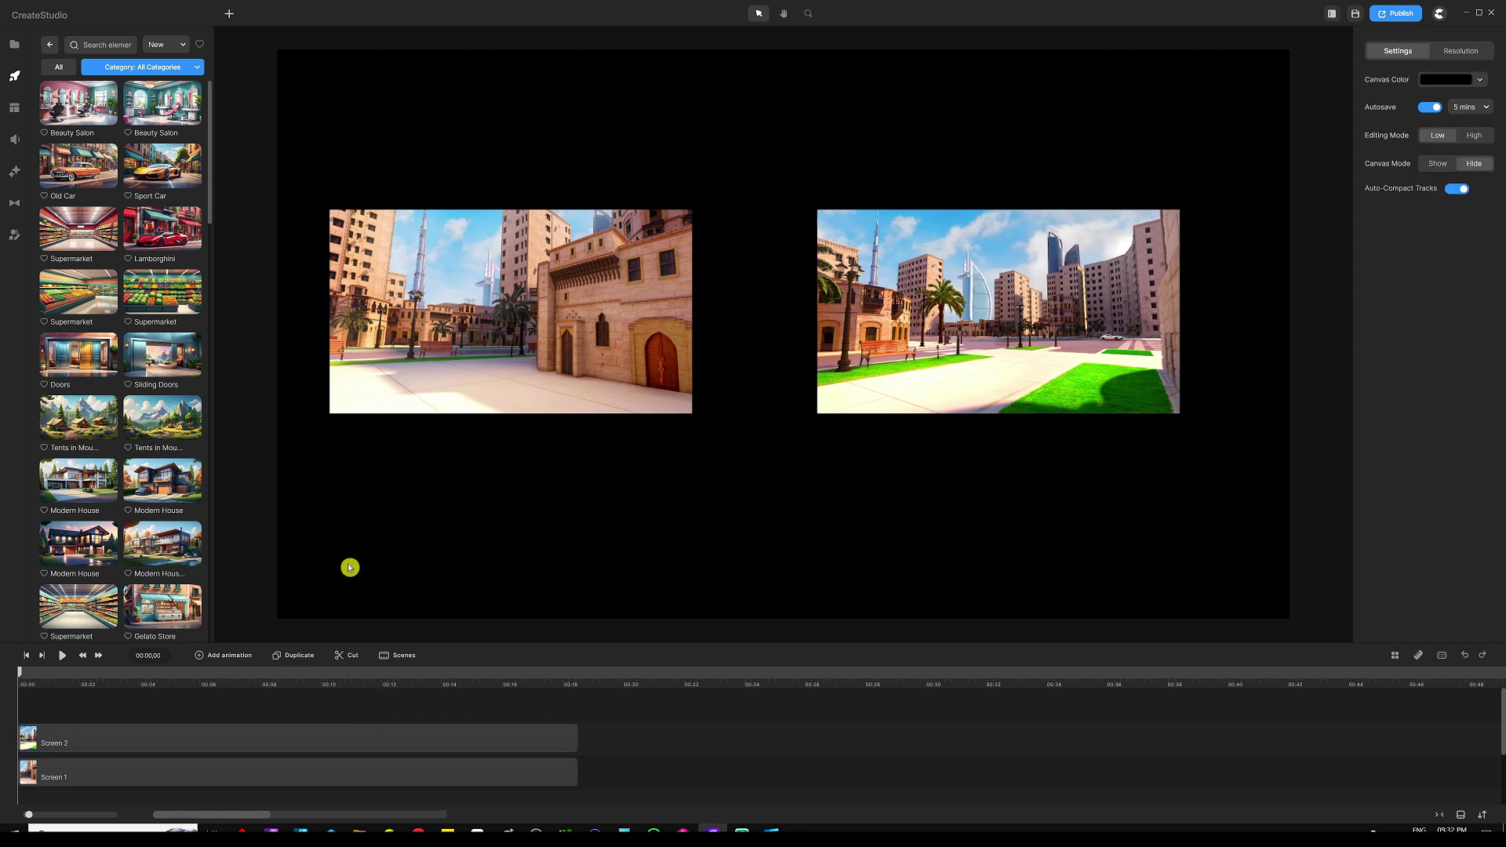
Add the waving 3D Teen Boy character, found by searching 'teen', to the canvas
click(49, 49)
click(166, 169)
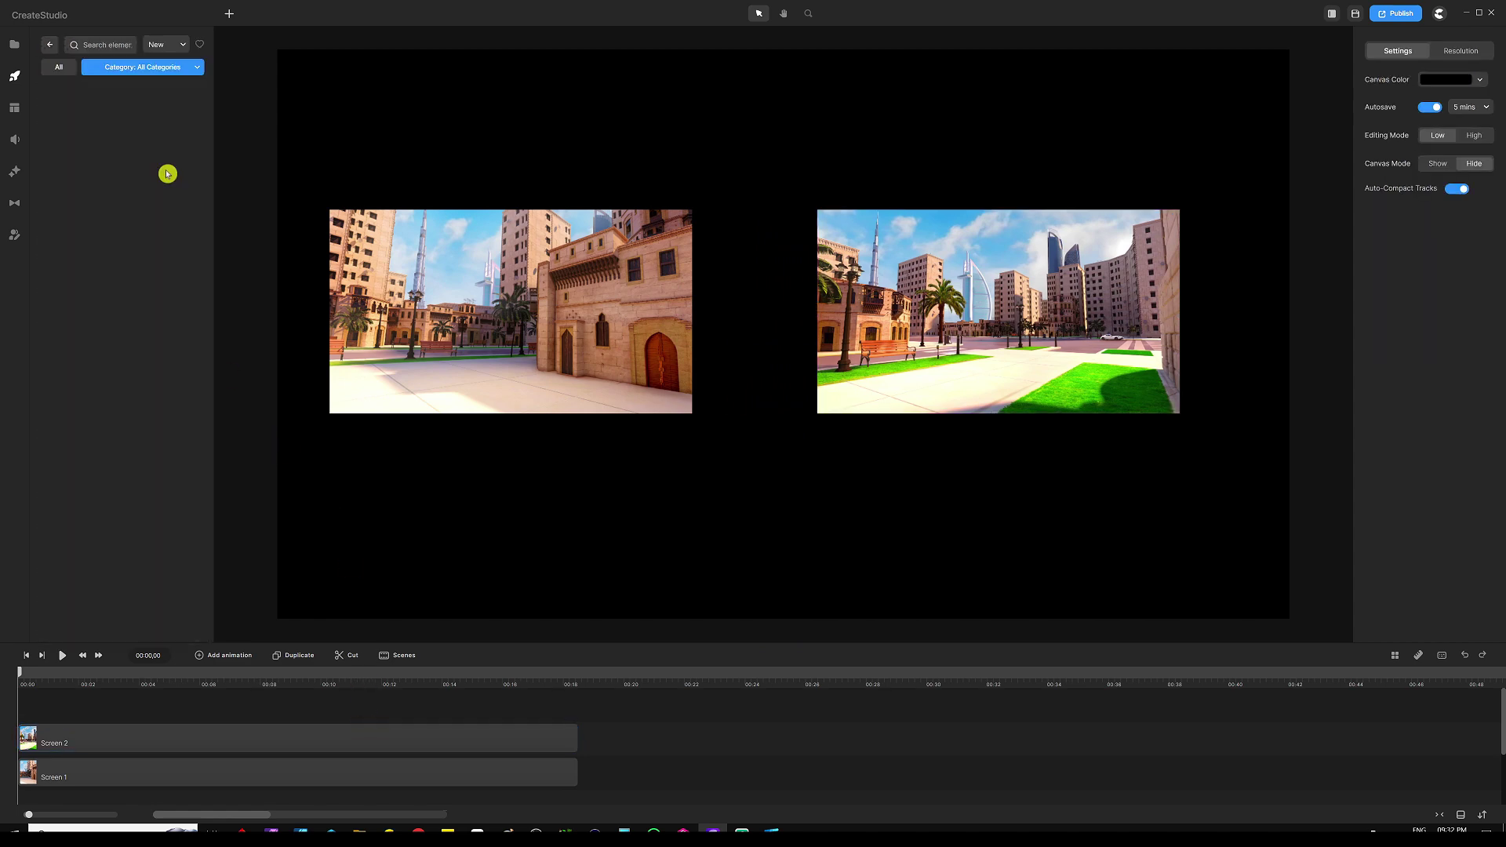
click(166, 69)
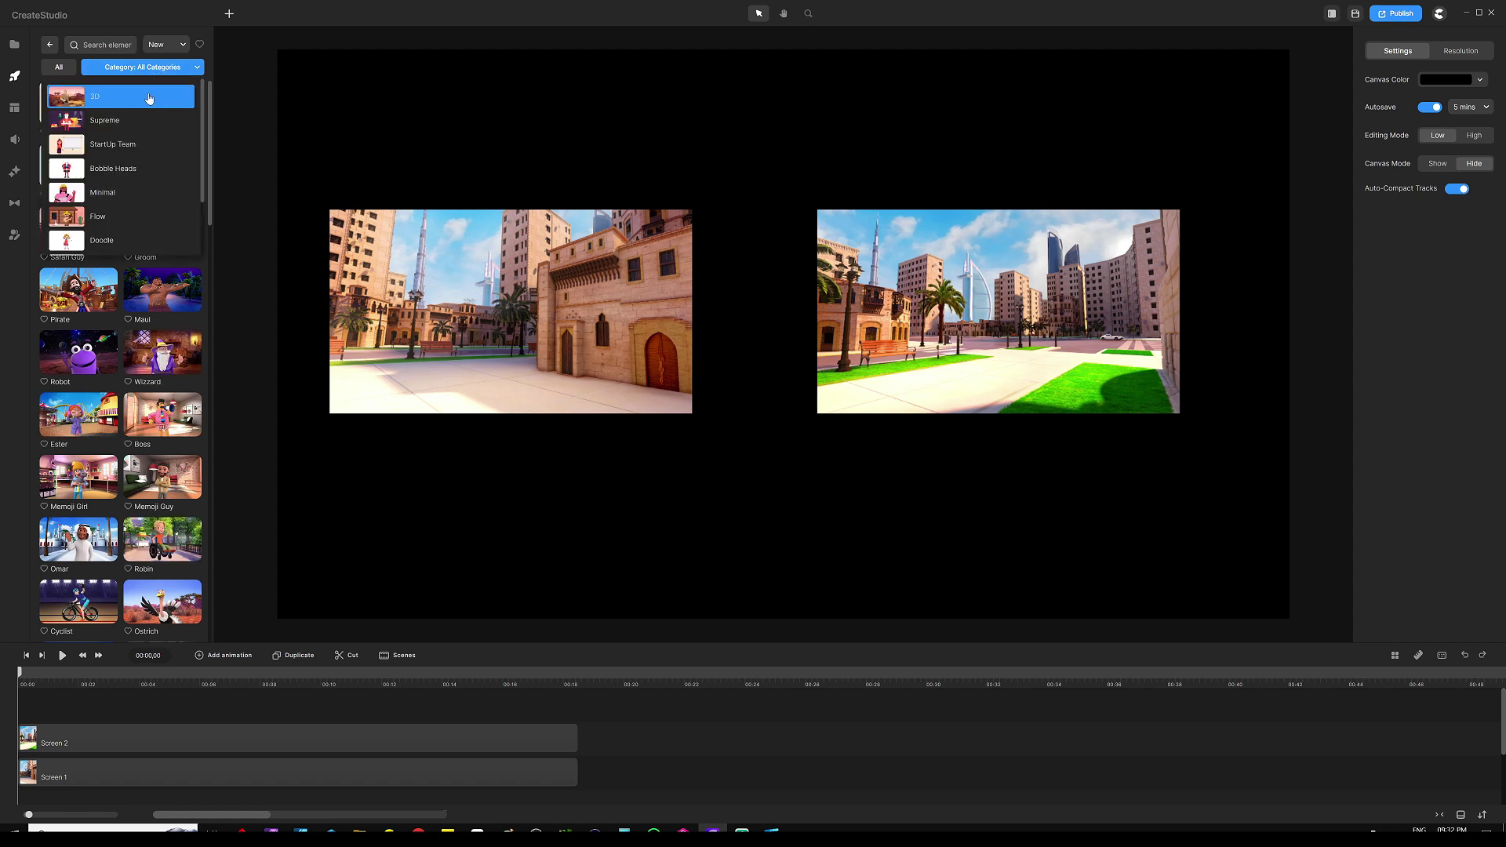
click(149, 98)
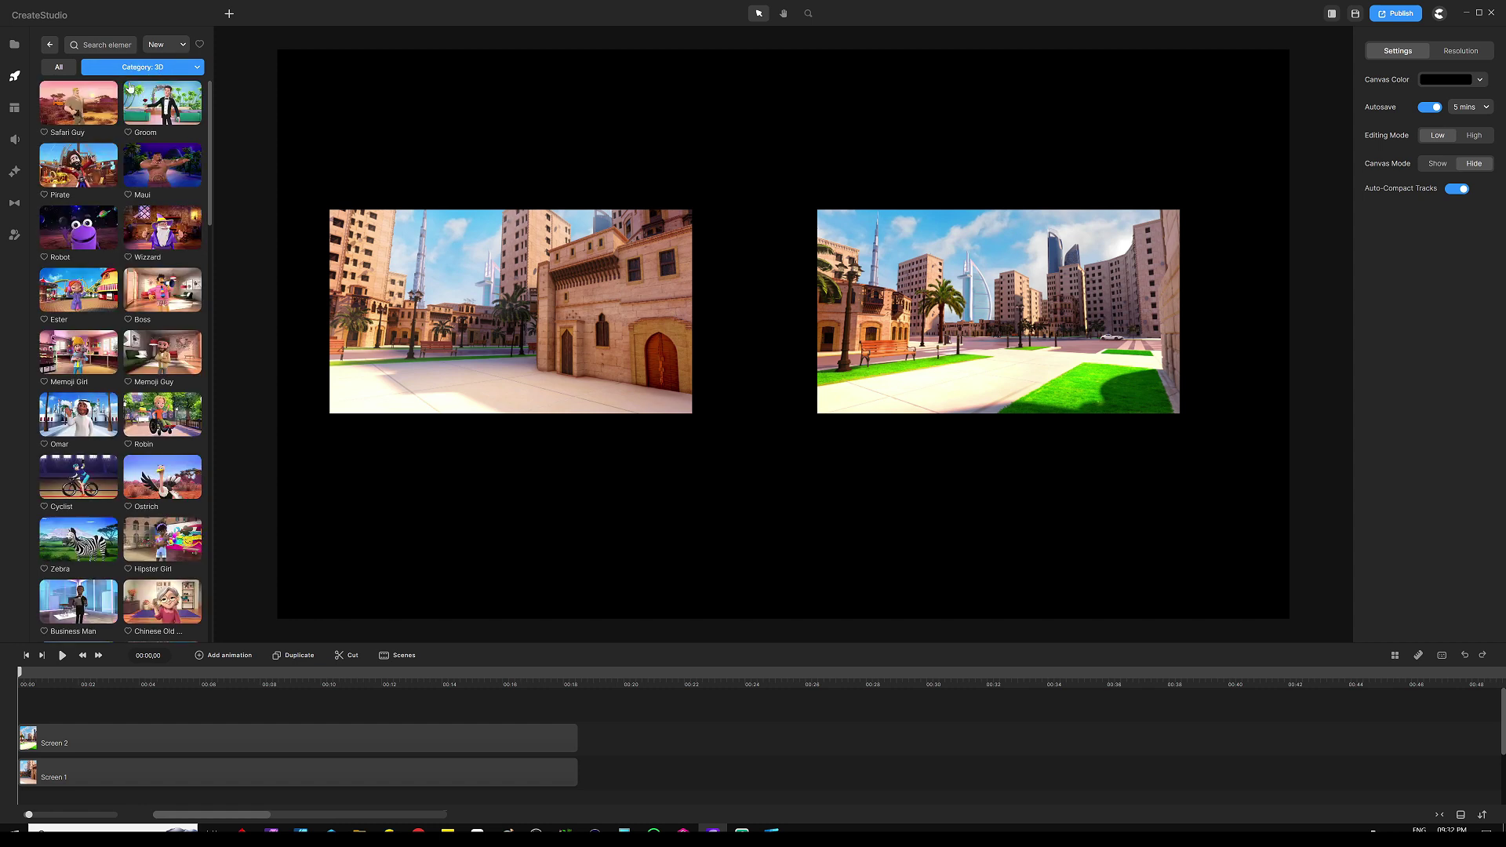
click(118, 45)
text(teen)
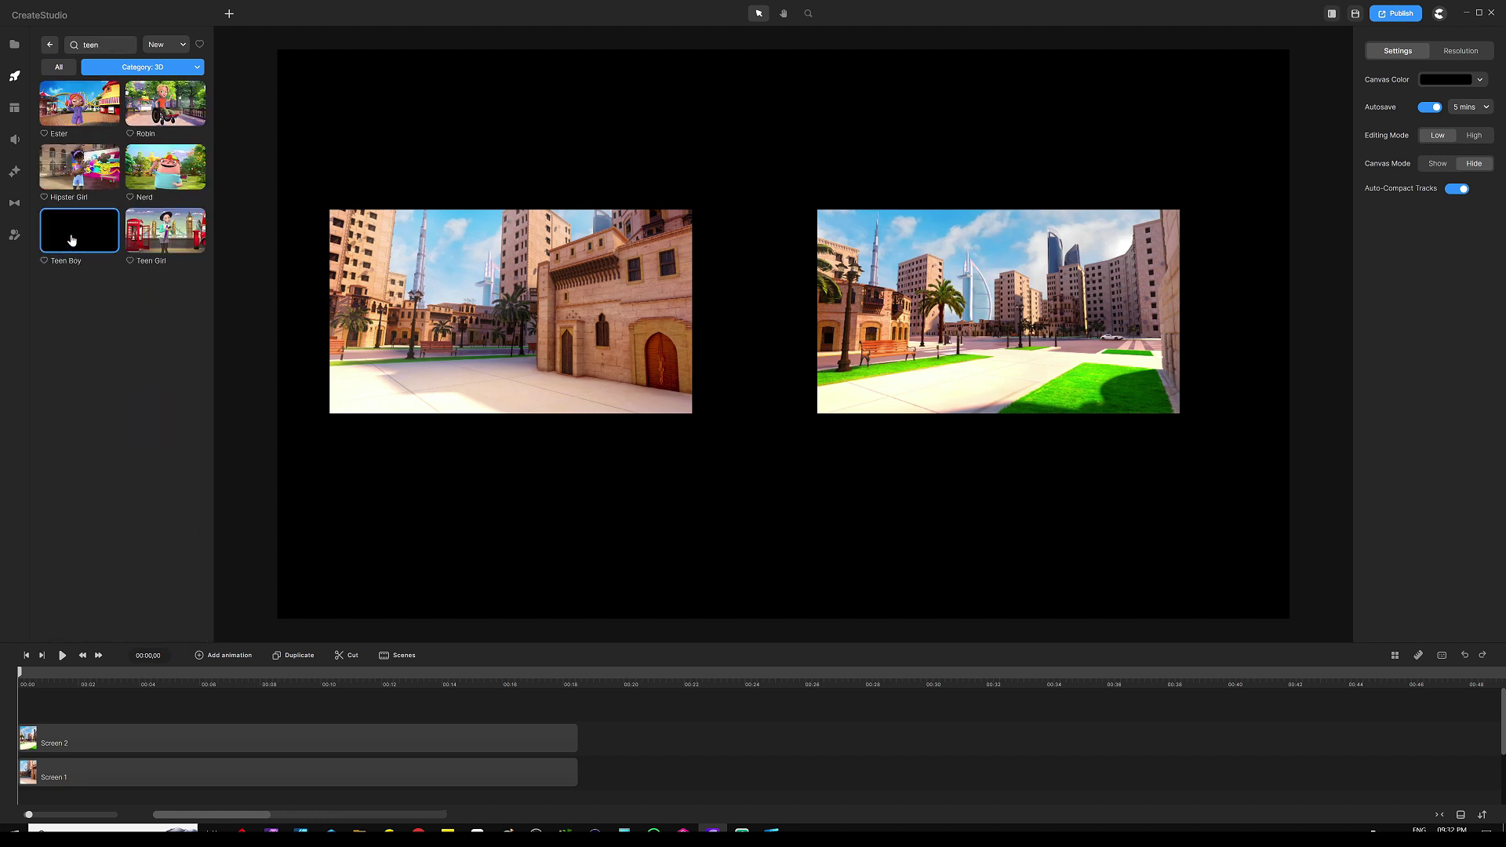
drag(72, 240, 464, 305)
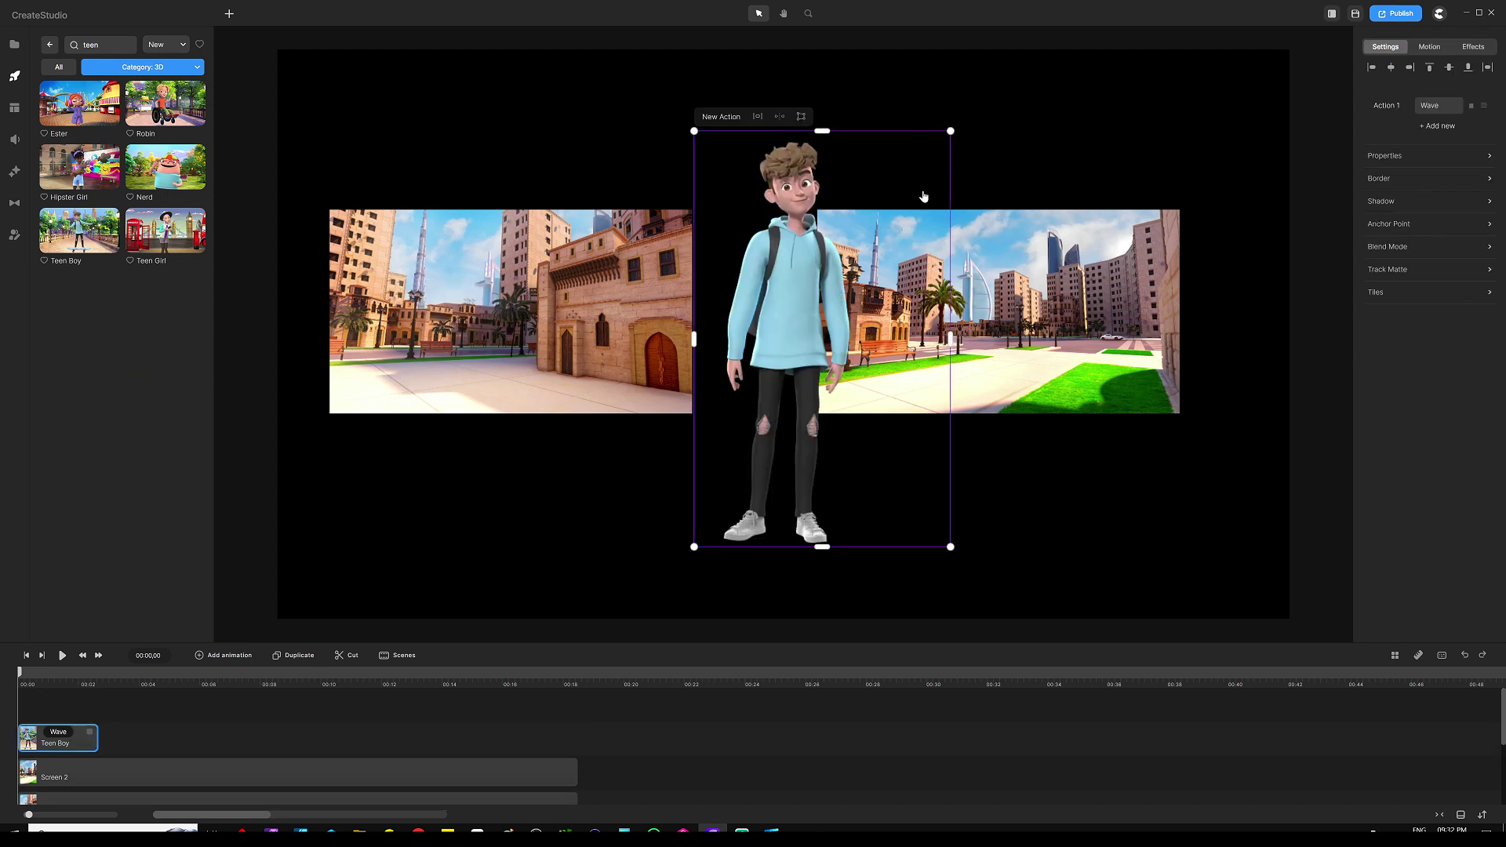
Shrink the Teen Boy and position him inside the left city image
drag(952, 133, 798, 384)
drag(755, 451, 461, 331)
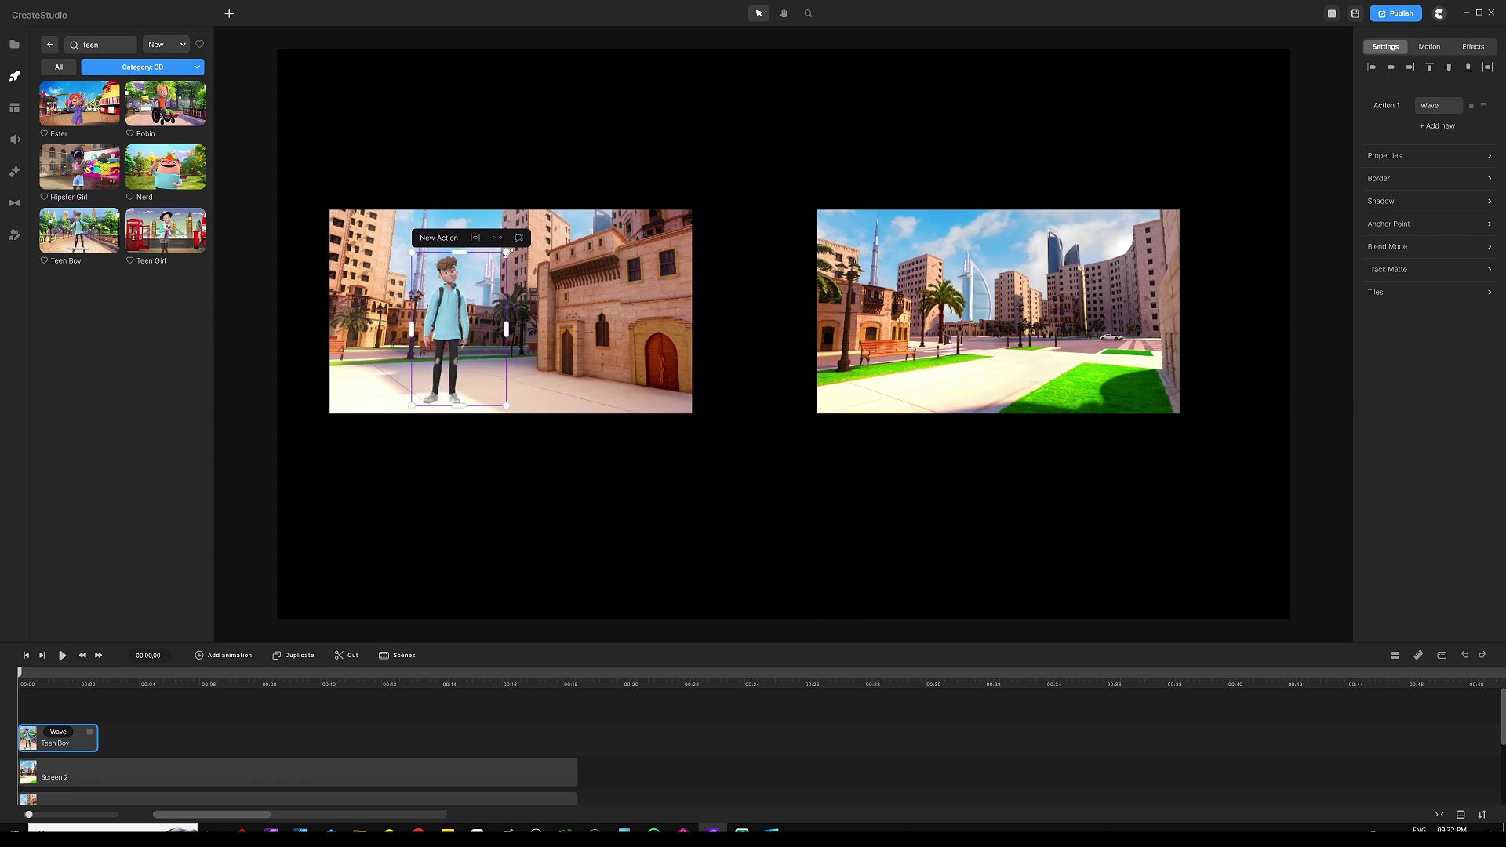
drag(508, 252, 497, 269)
drag(450, 333, 433, 329)
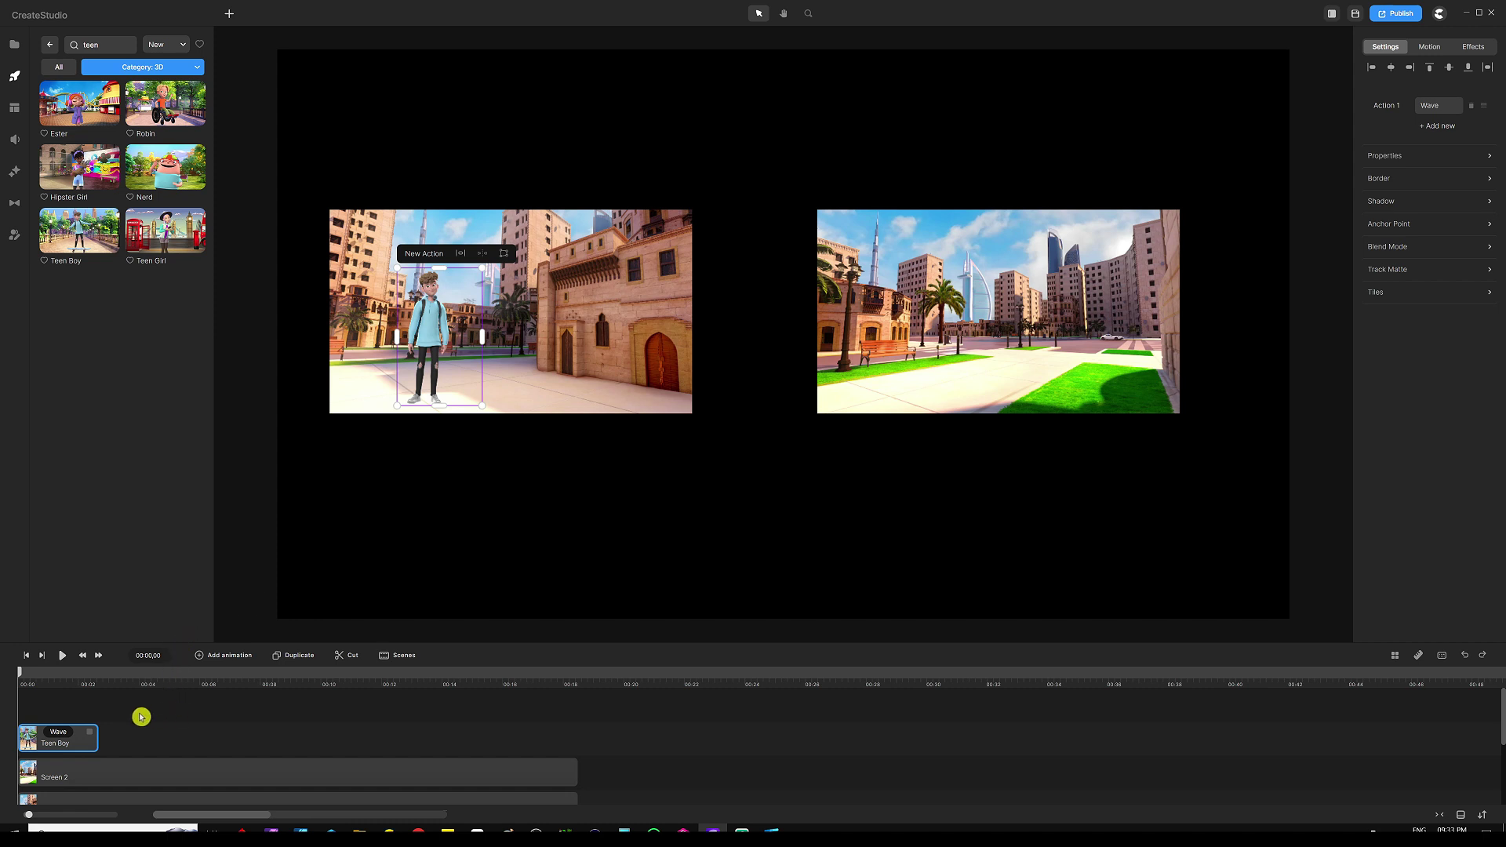
Duplicate the Teen Boy Wave clip, move the copy to about 00:20, and select the original
key(ctrl+d)
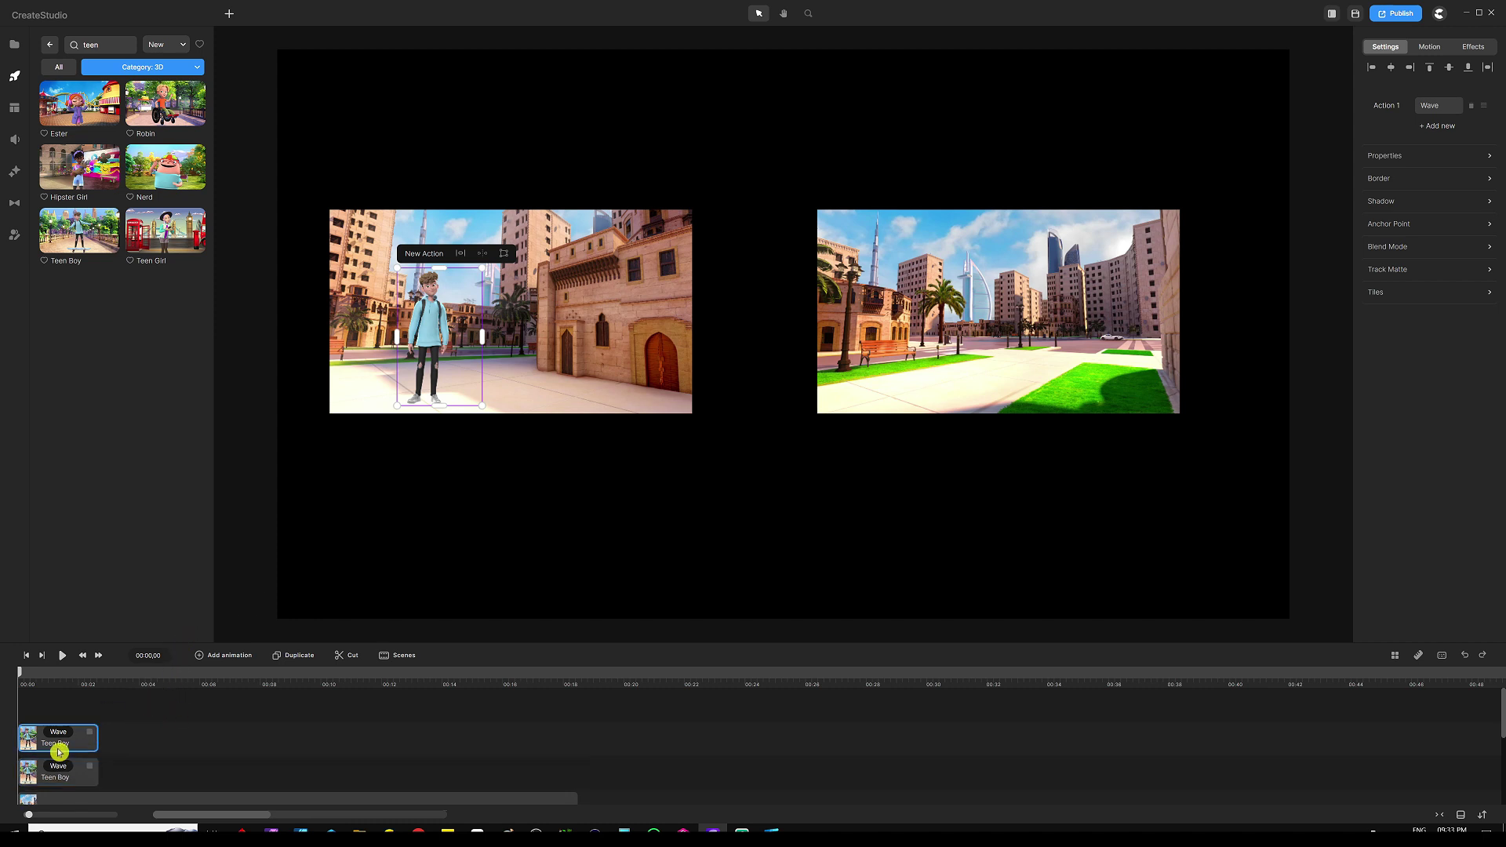
drag(33, 746, 622, 746)
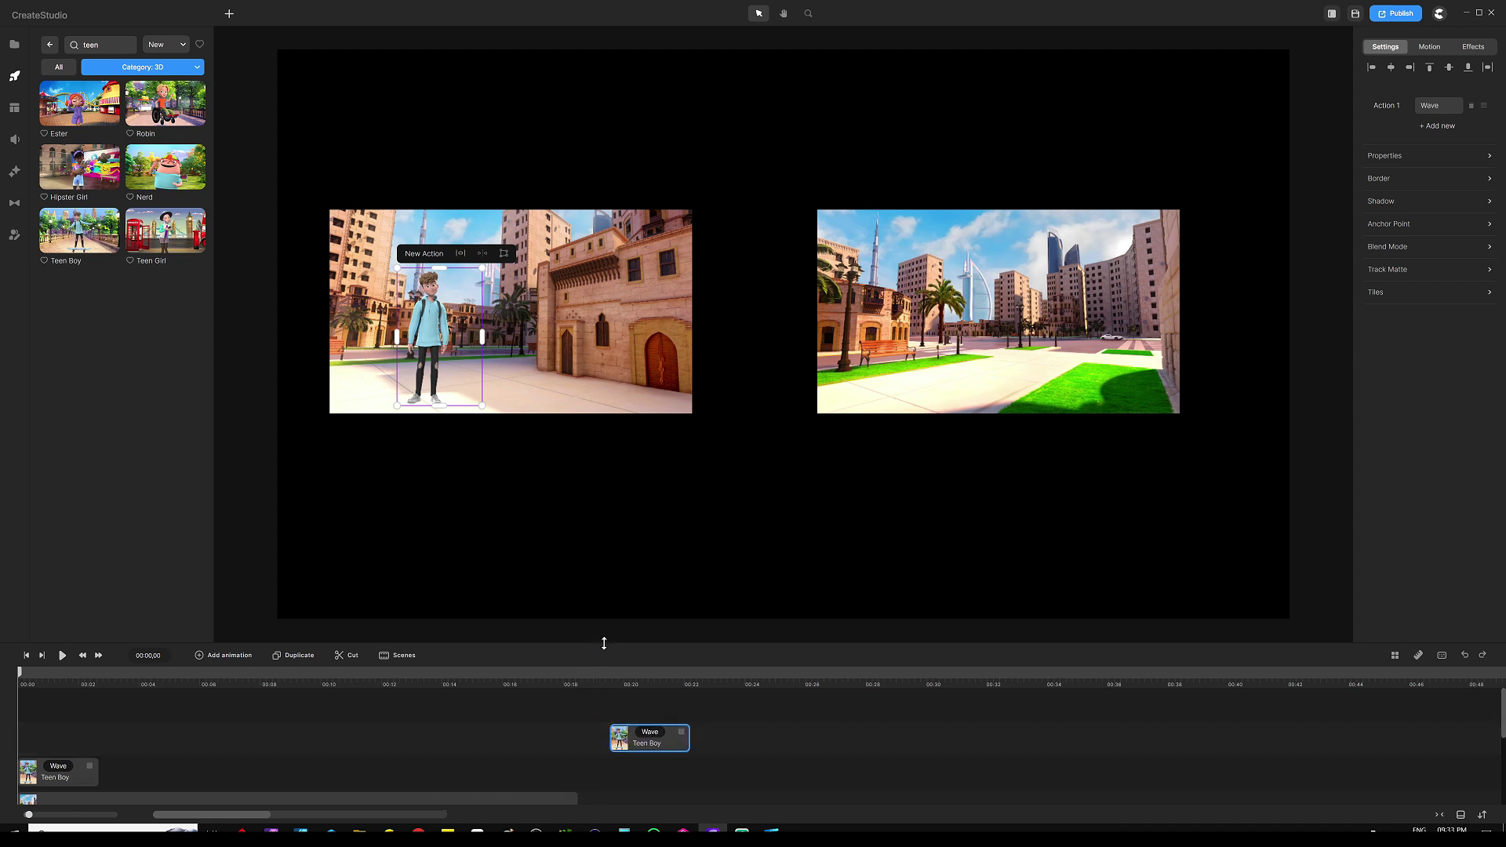
drag(604, 644, 608, 561)
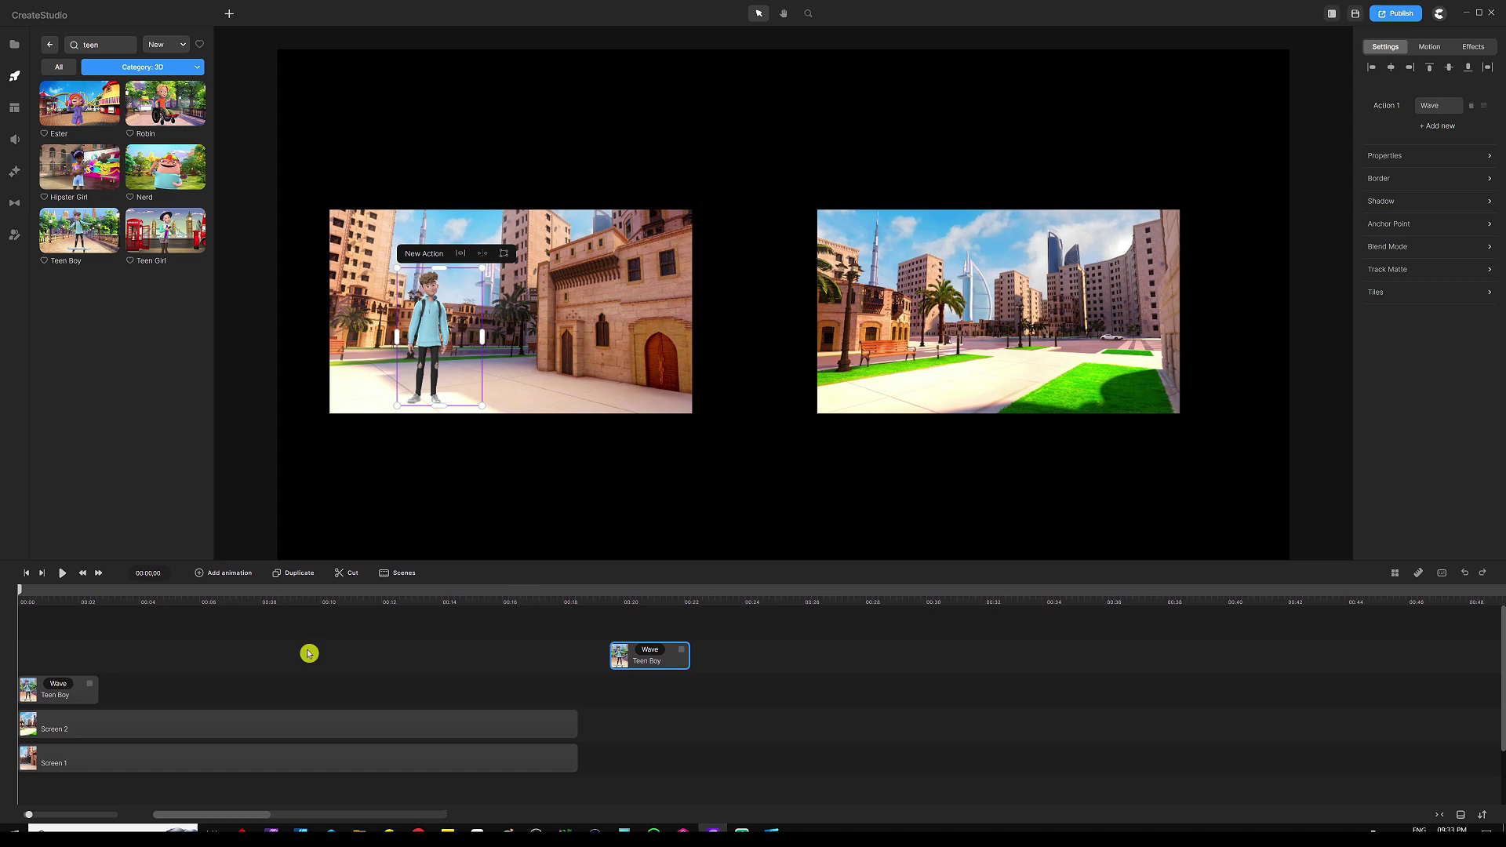
click(85, 693)
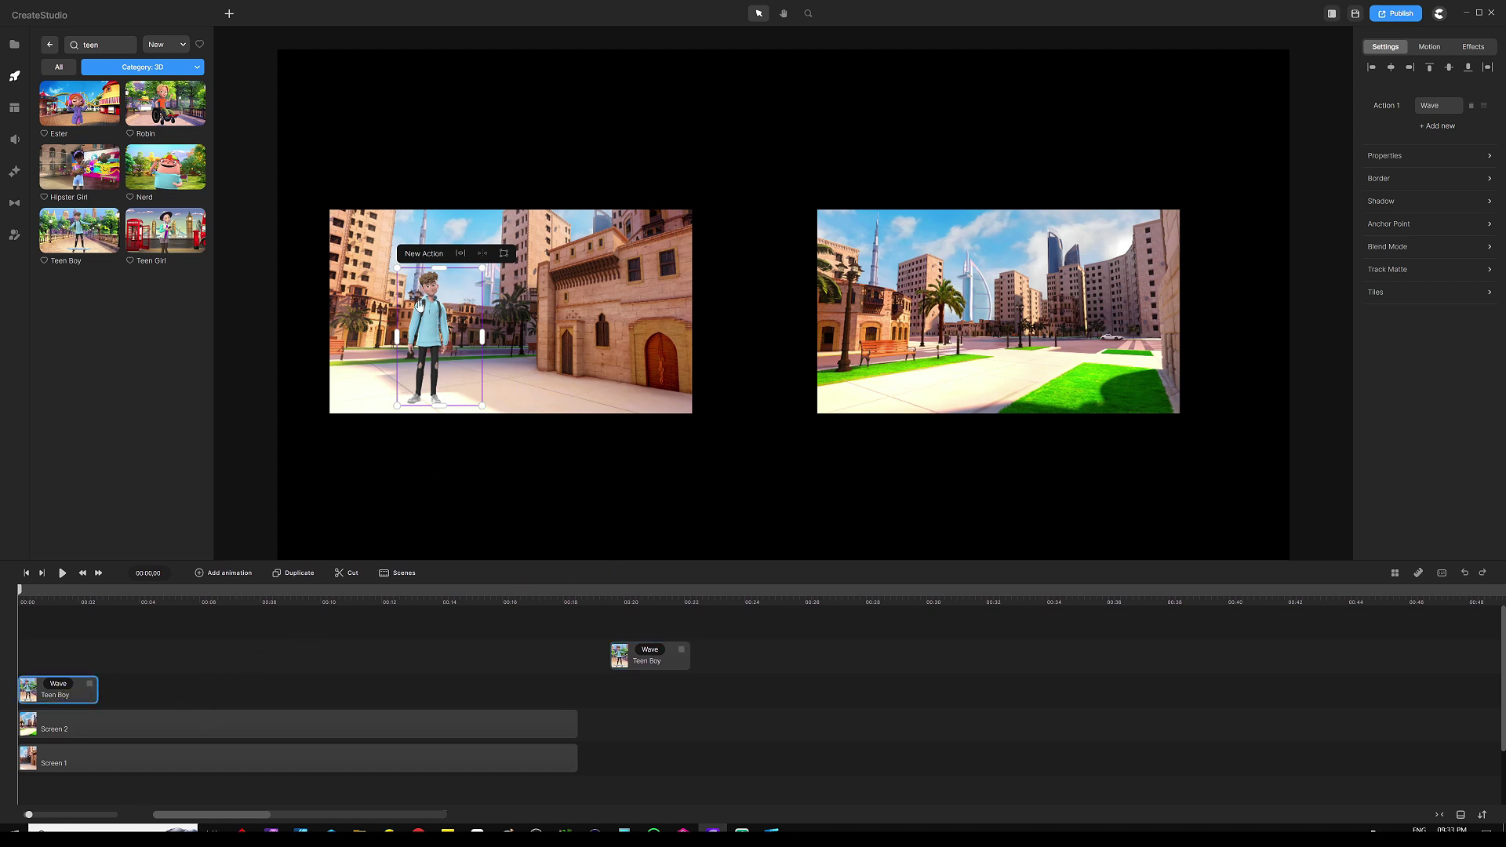
click(60, 686)
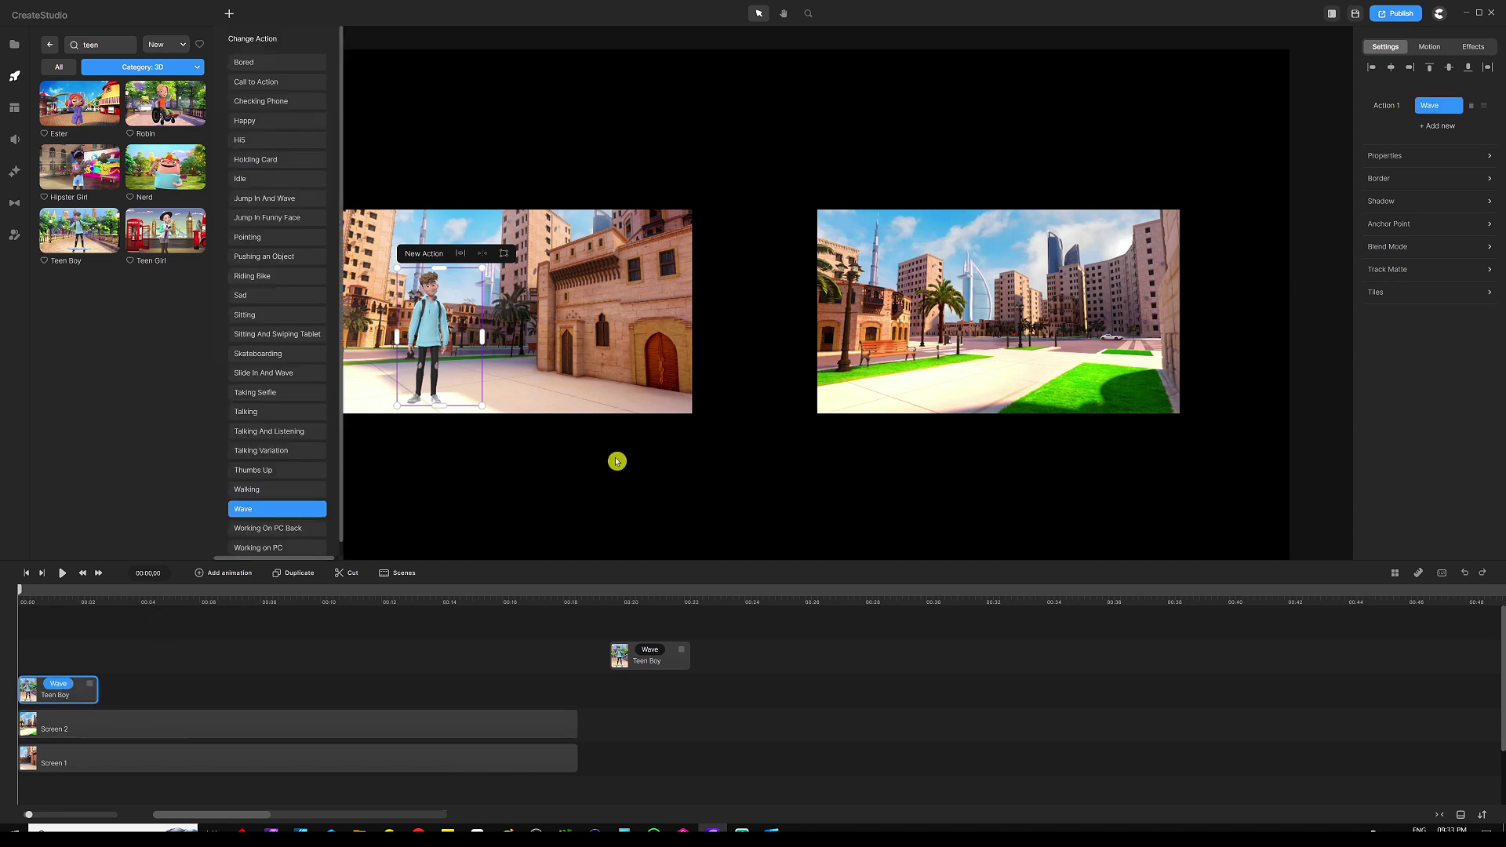
Add a Skateboarding action after Wave and lengthen the Teen Boy clip to fit it
click(1437, 126)
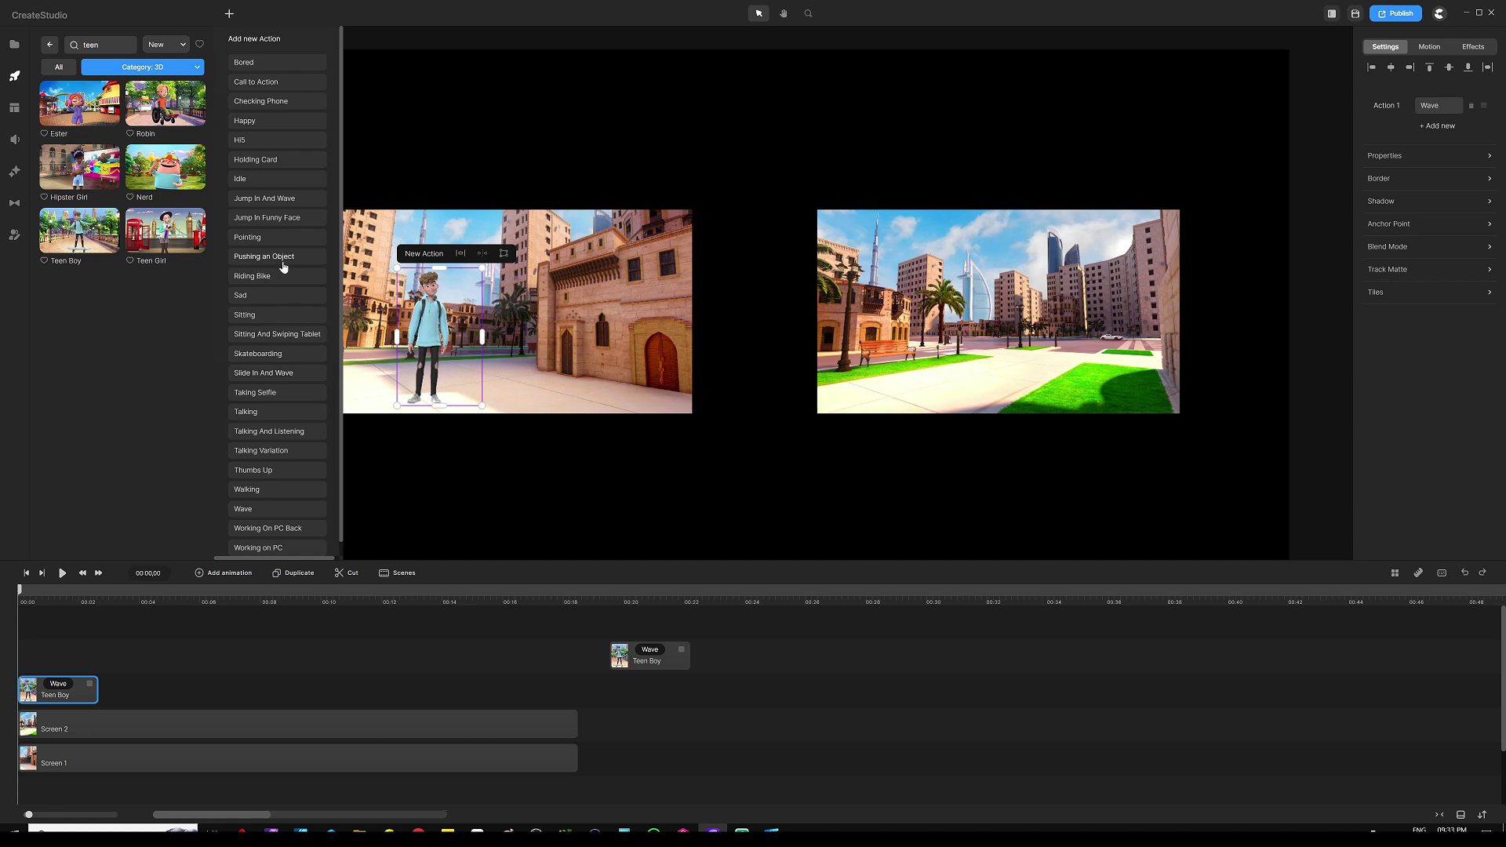
click(269, 354)
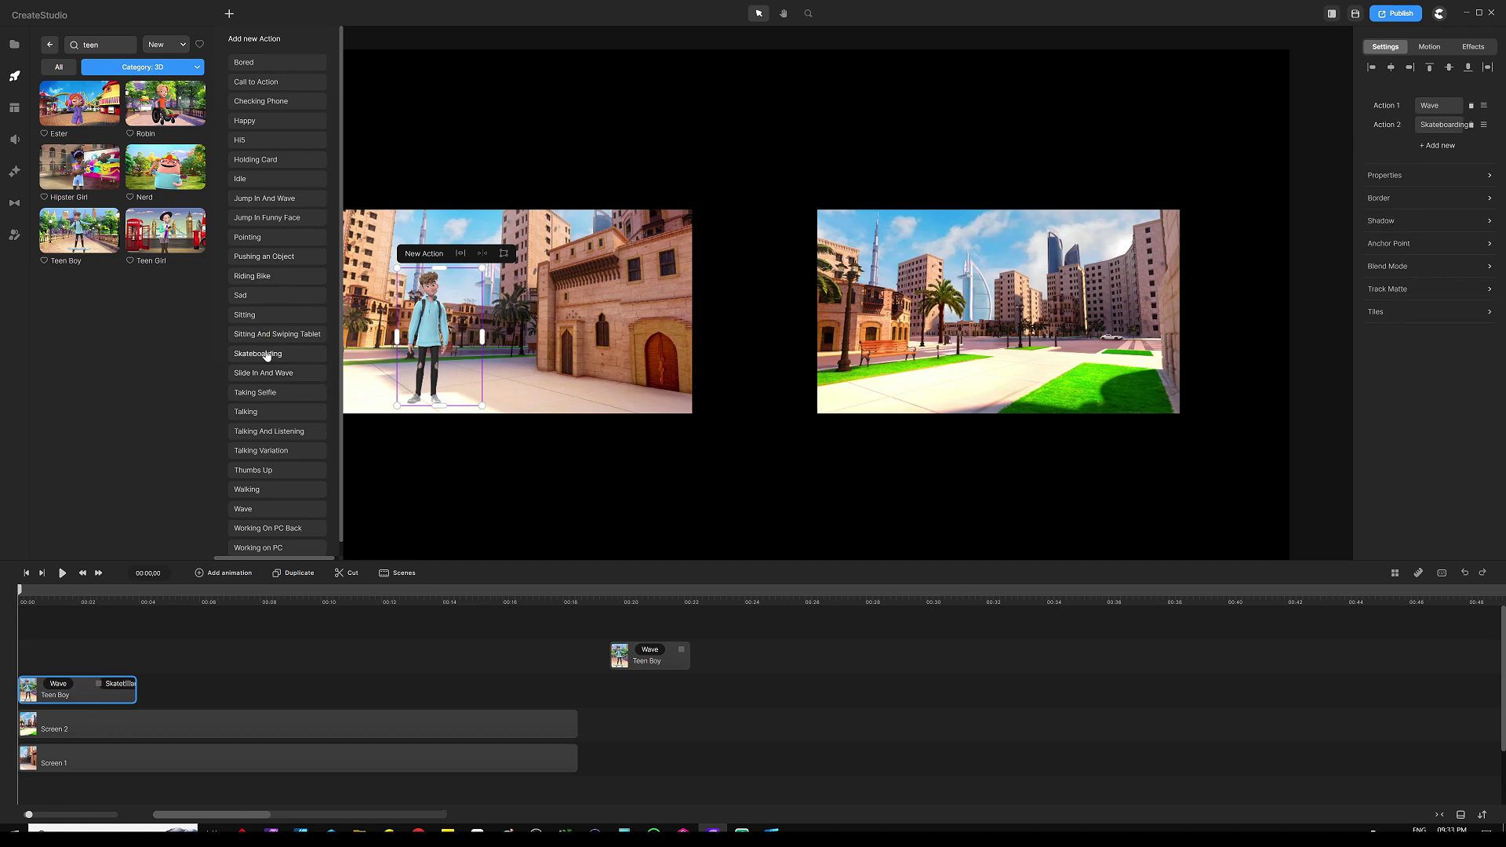
click(215, 648)
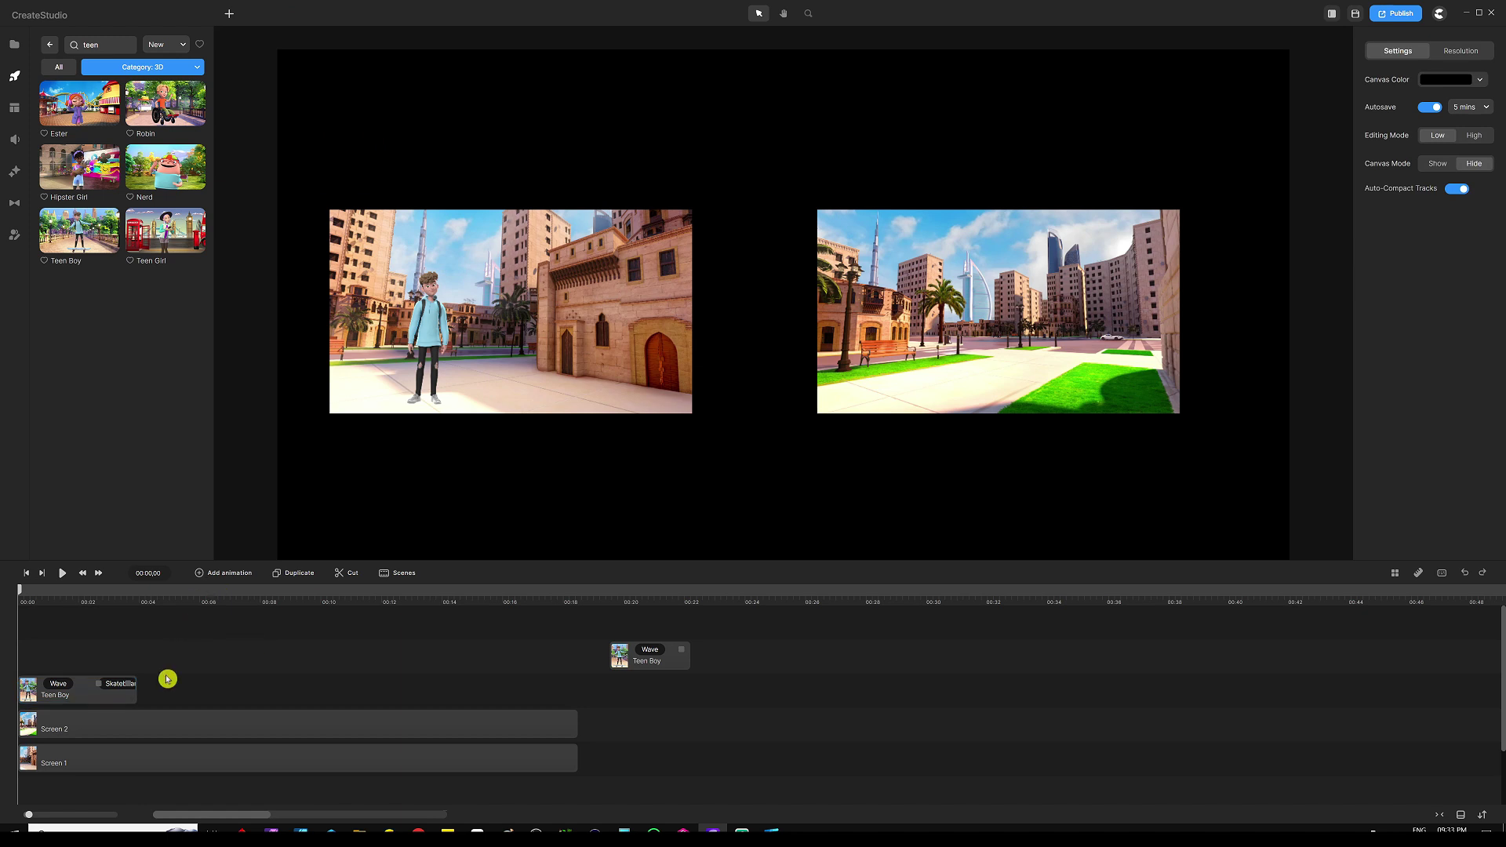
drag(133, 683, 210, 683)
click(129, 680)
click(95, 606)
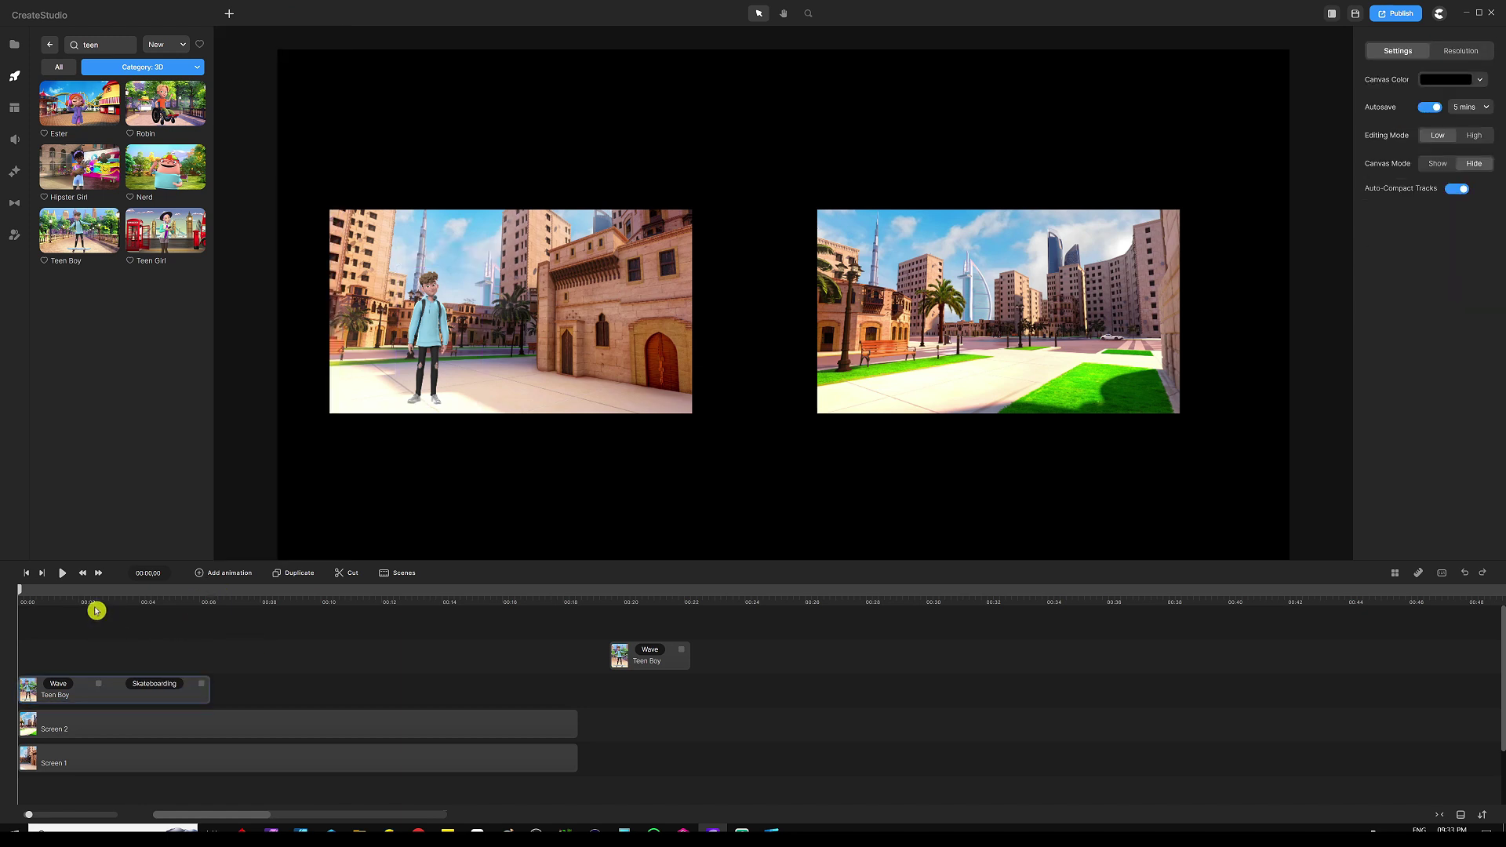
drag(92, 605, 146, 603)
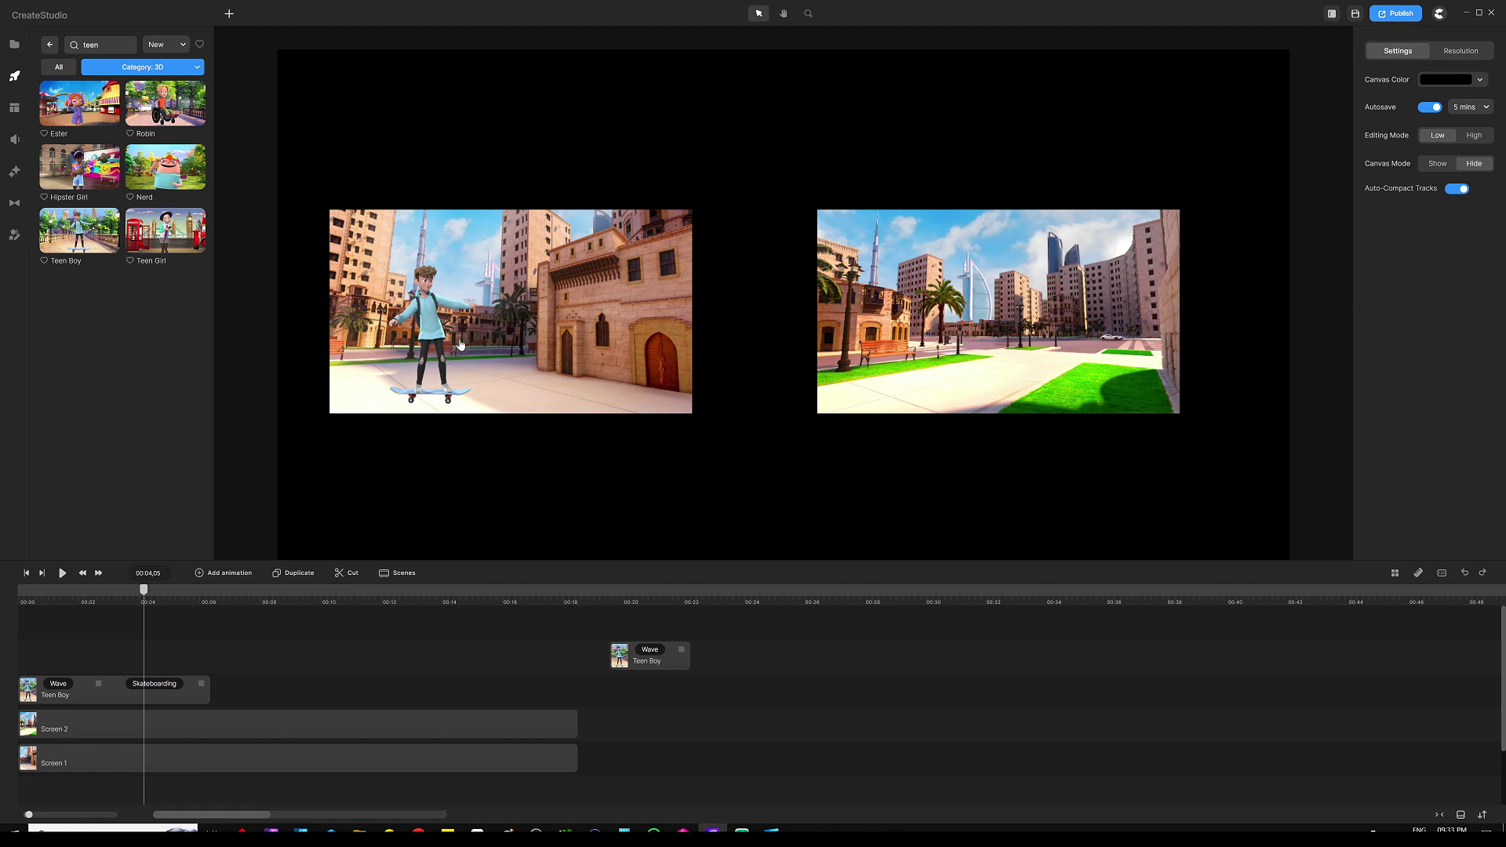
Stretch the first Teen Boy clip to about 00:08 and return the playhead to 00:02
click(201, 685)
drag(201, 684, 268, 682)
click(309, 652)
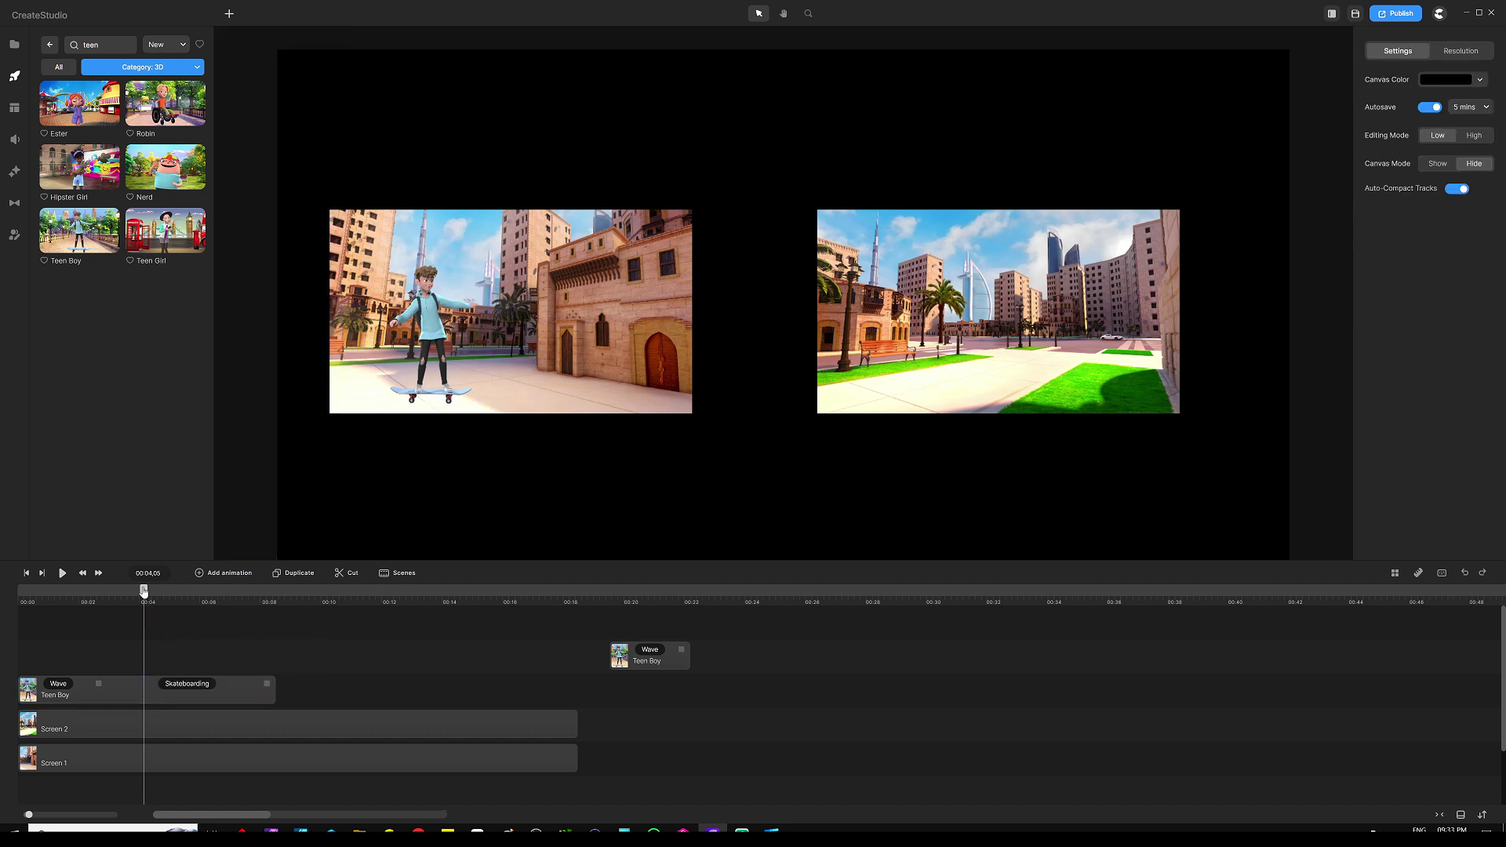
drag(144, 591, 101, 606)
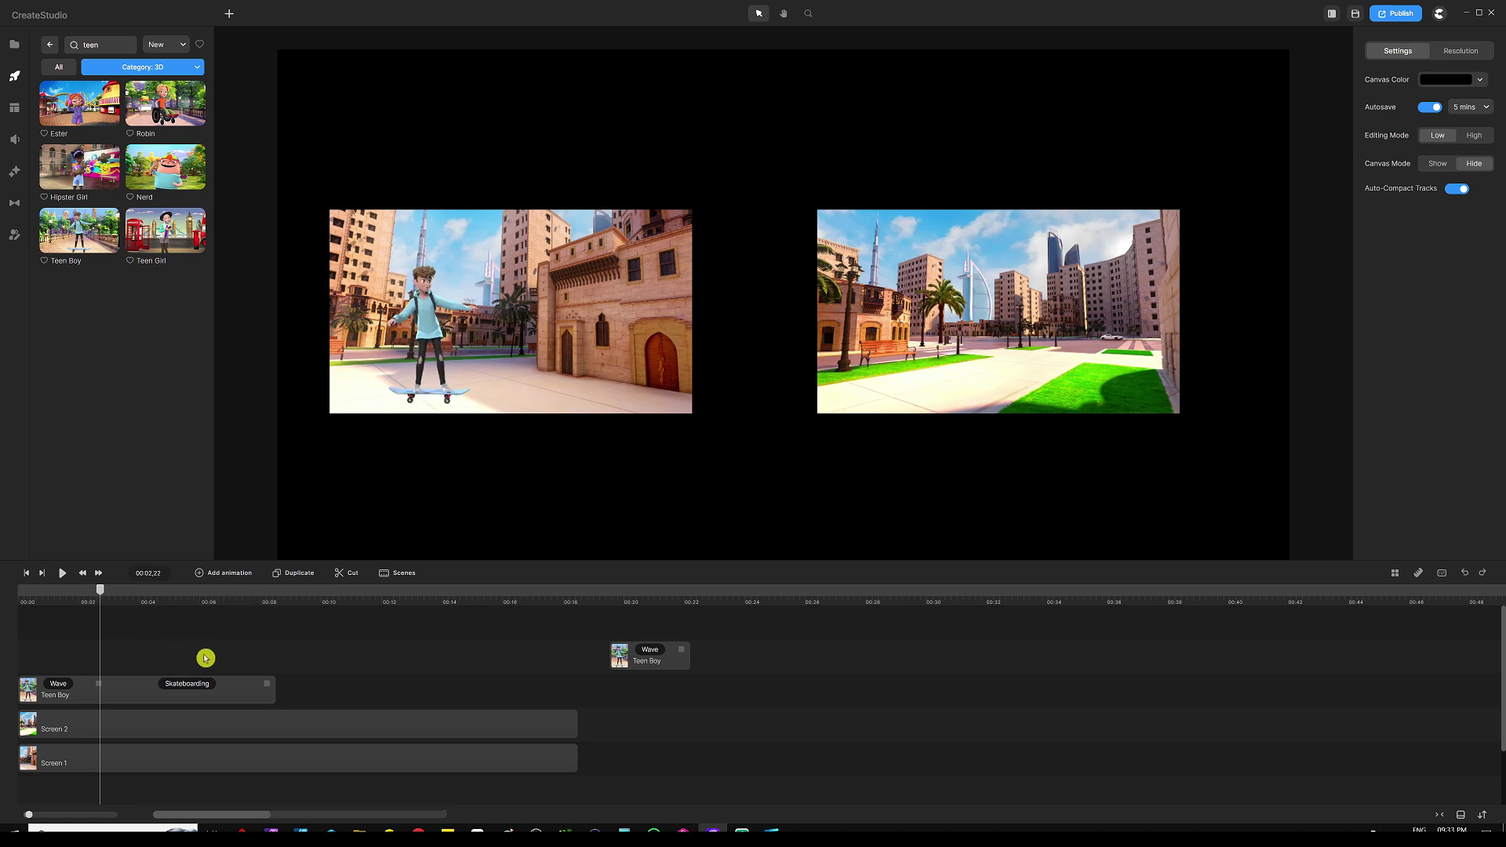
click(436, 424)
Add a Position animation with Linear easing to the Teen Boy
click(180, 689)
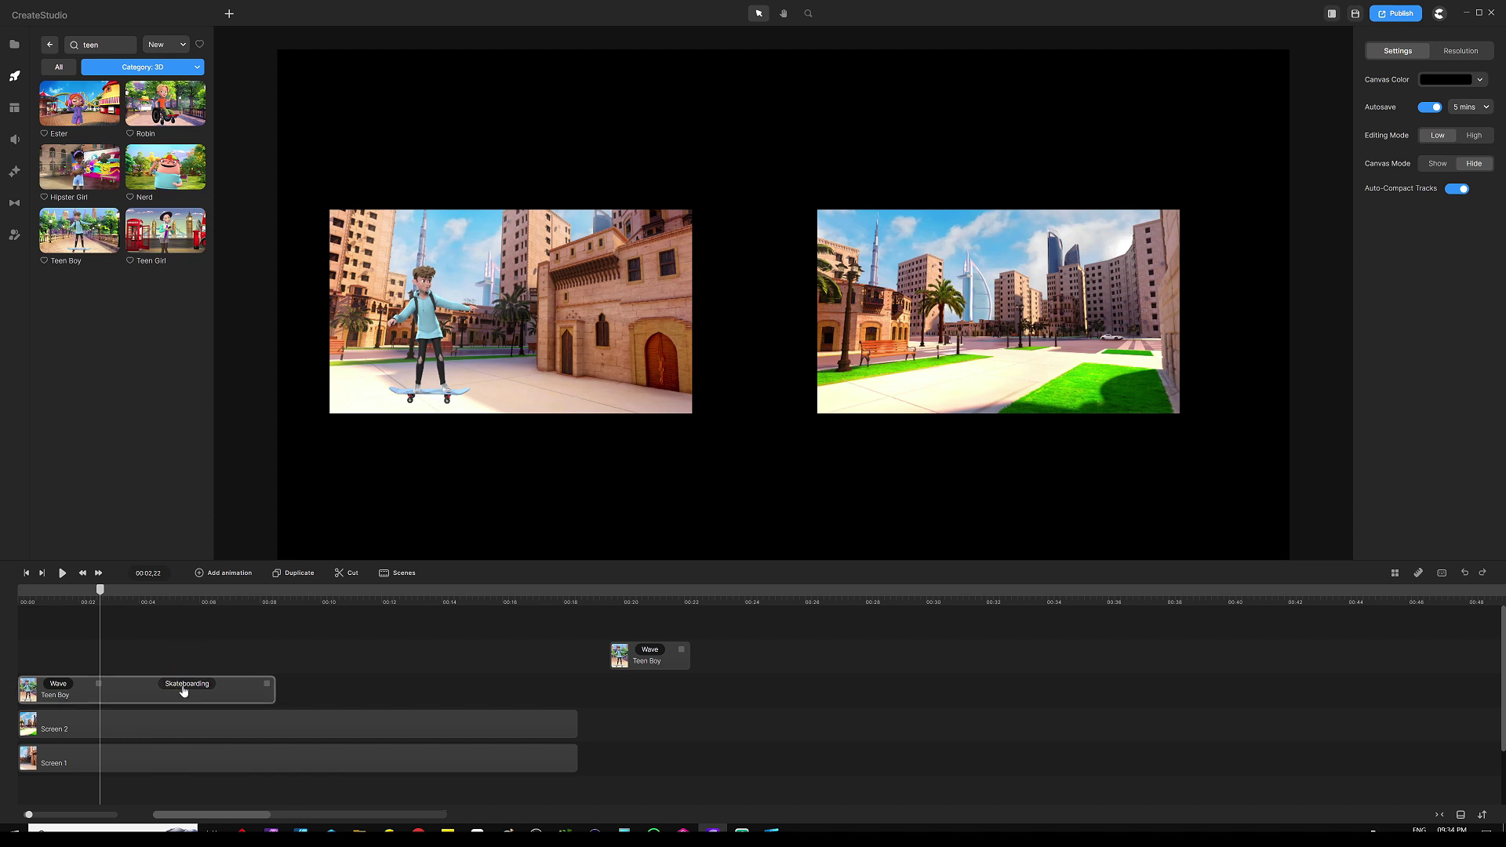
click(222, 575)
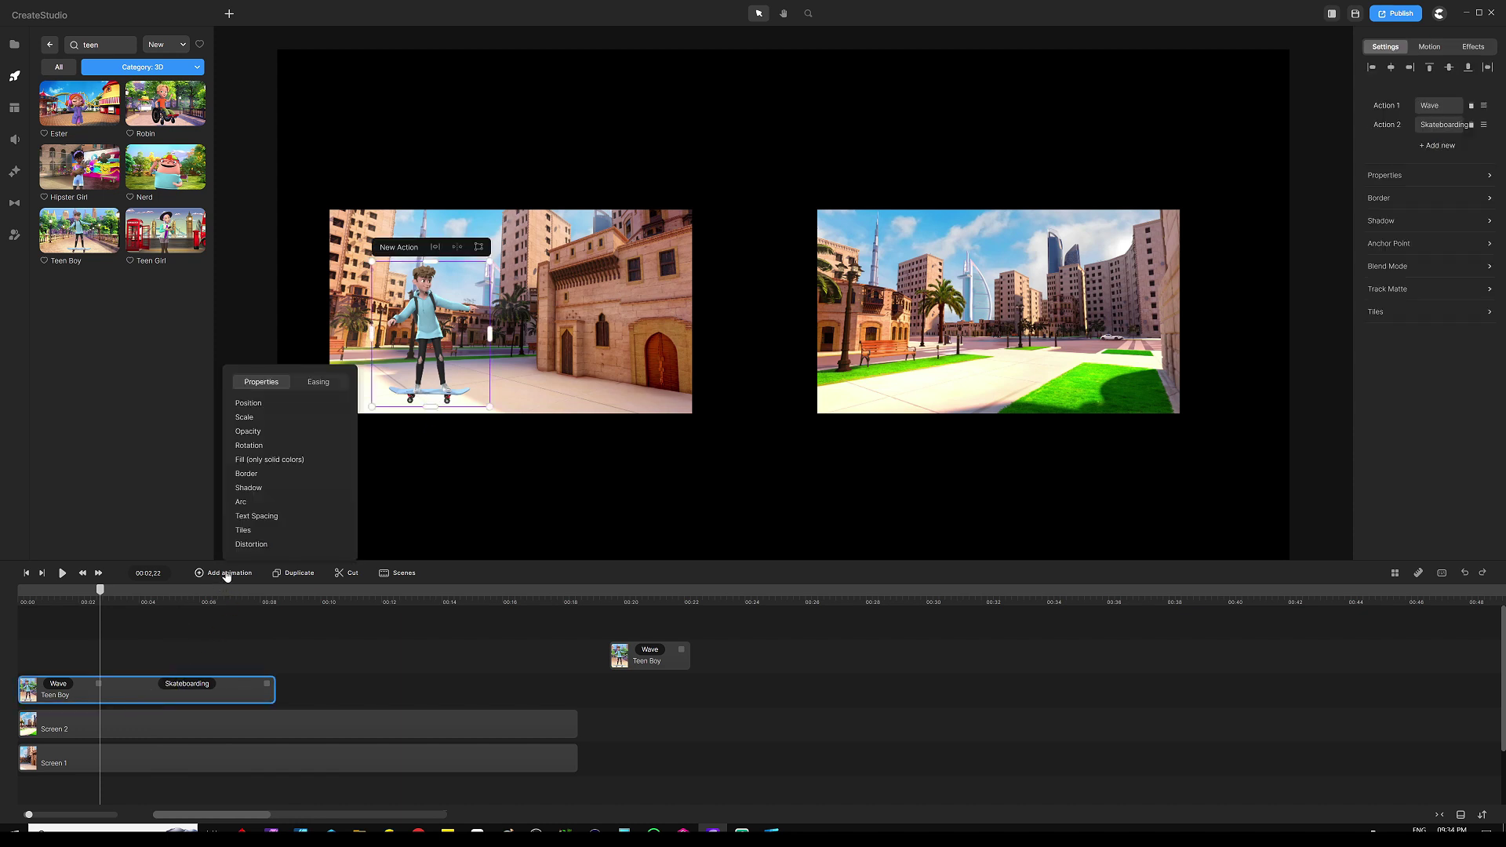
click(257, 403)
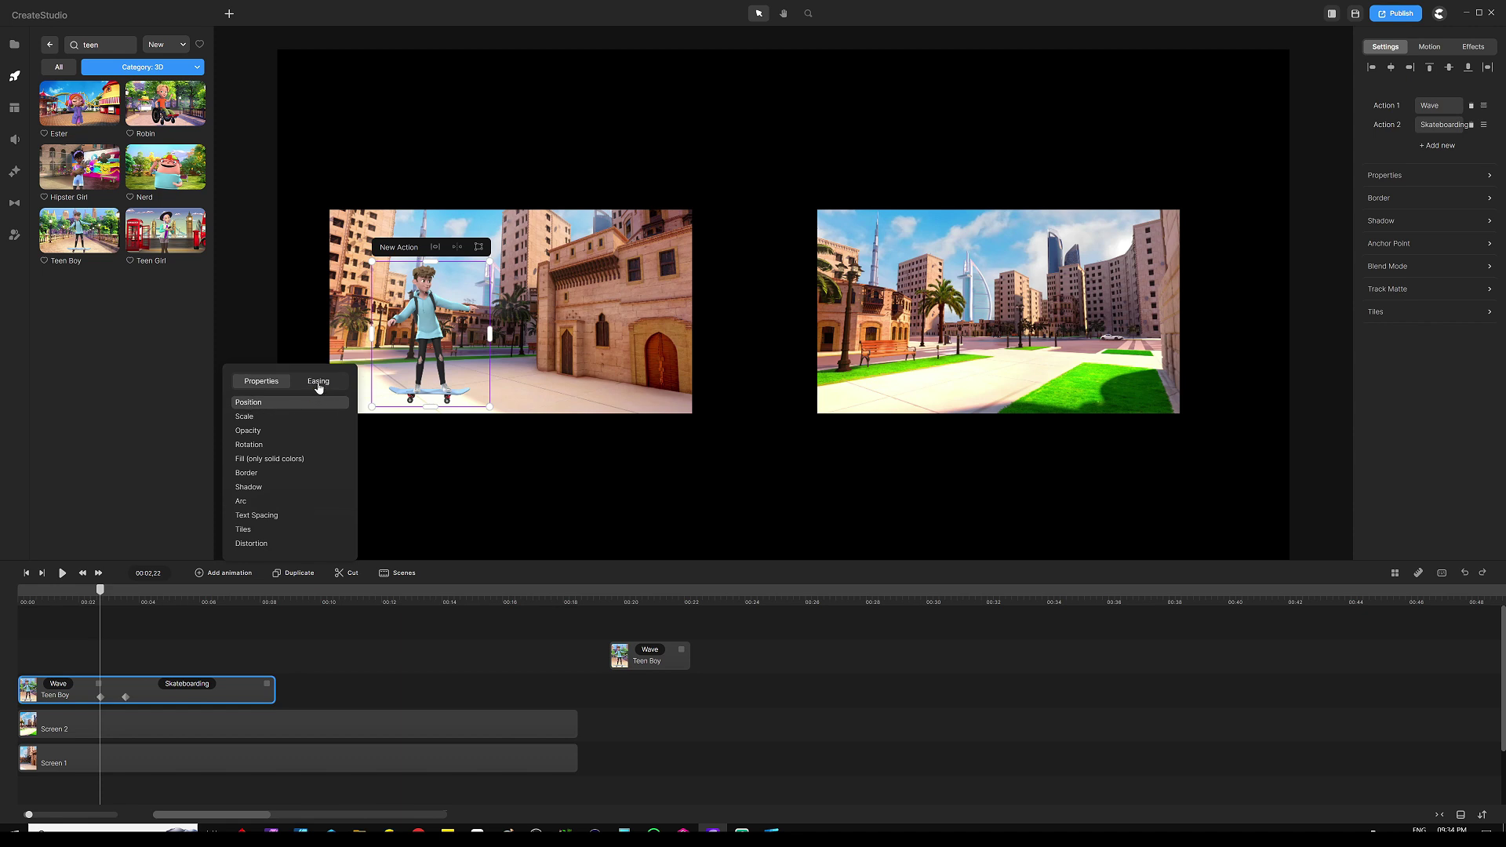
click(318, 383)
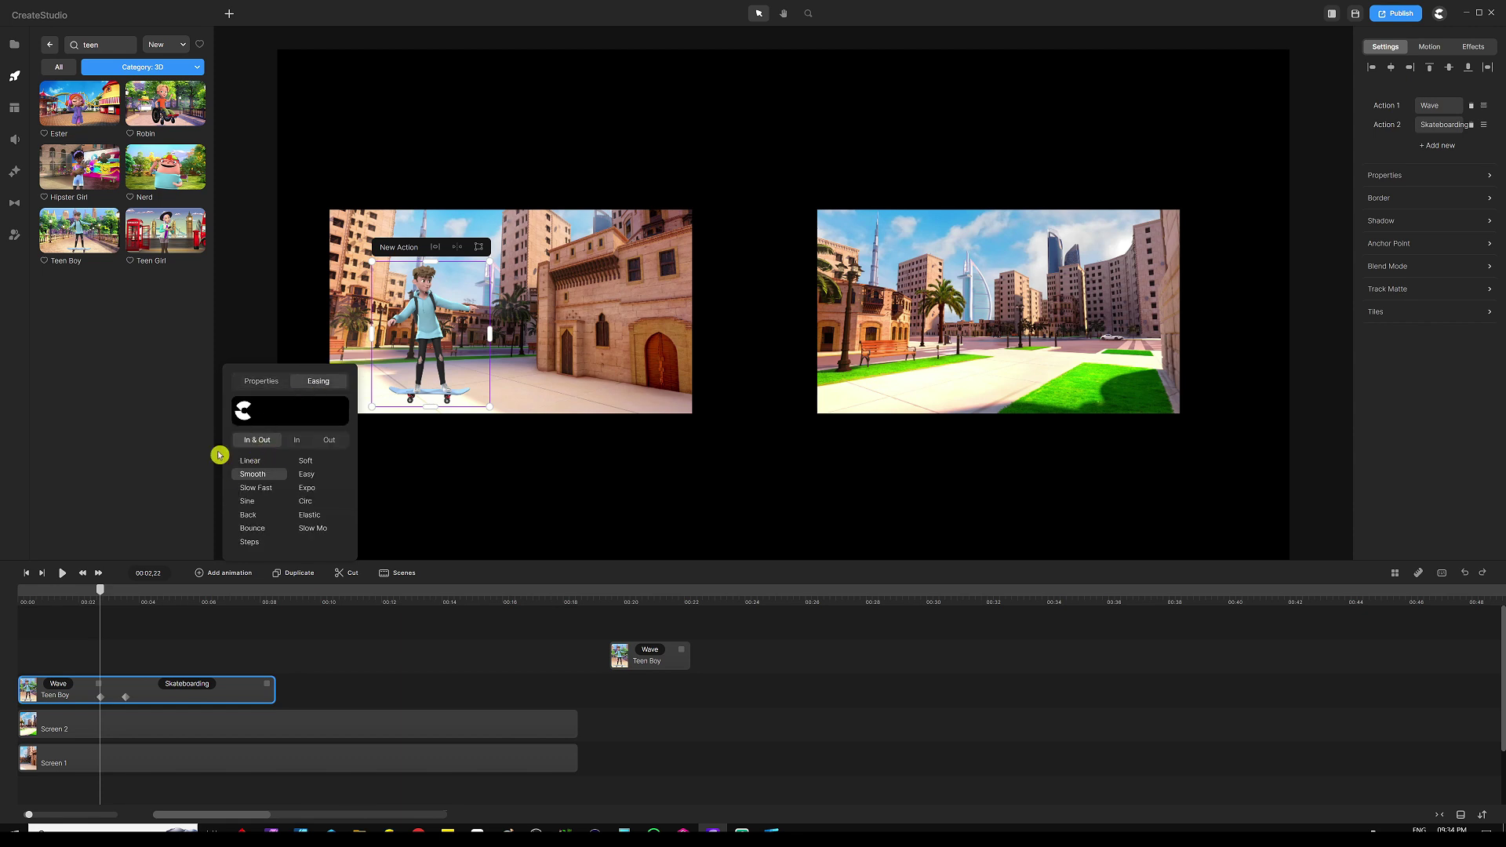
click(251, 462)
click(189, 629)
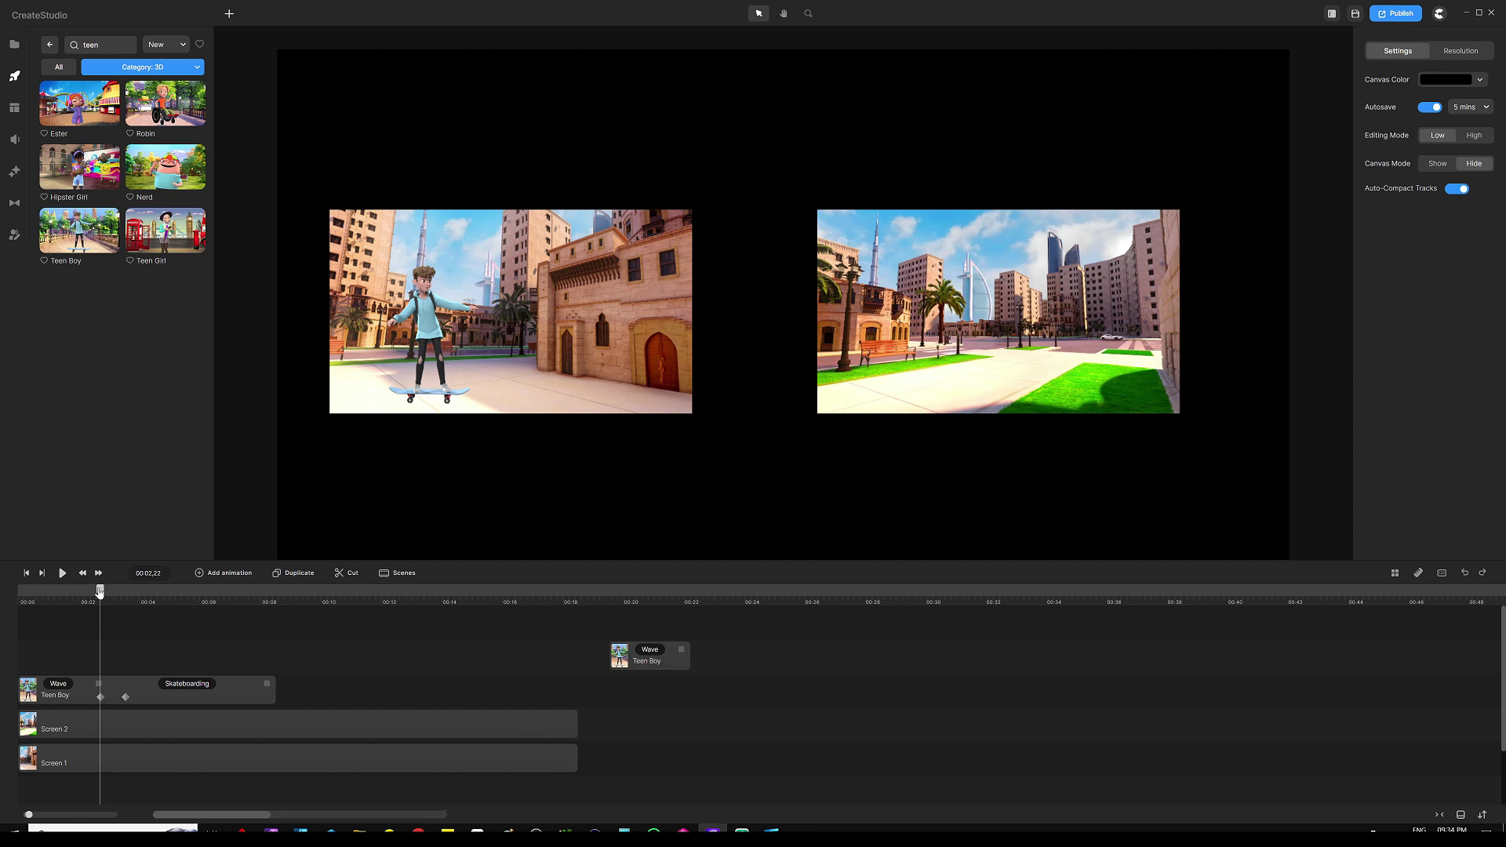
At 00:08, drag the Teen Boy's end keyframe to the clip end and move him into the panel gap
drag(101, 593, 272, 597)
click(132, 710)
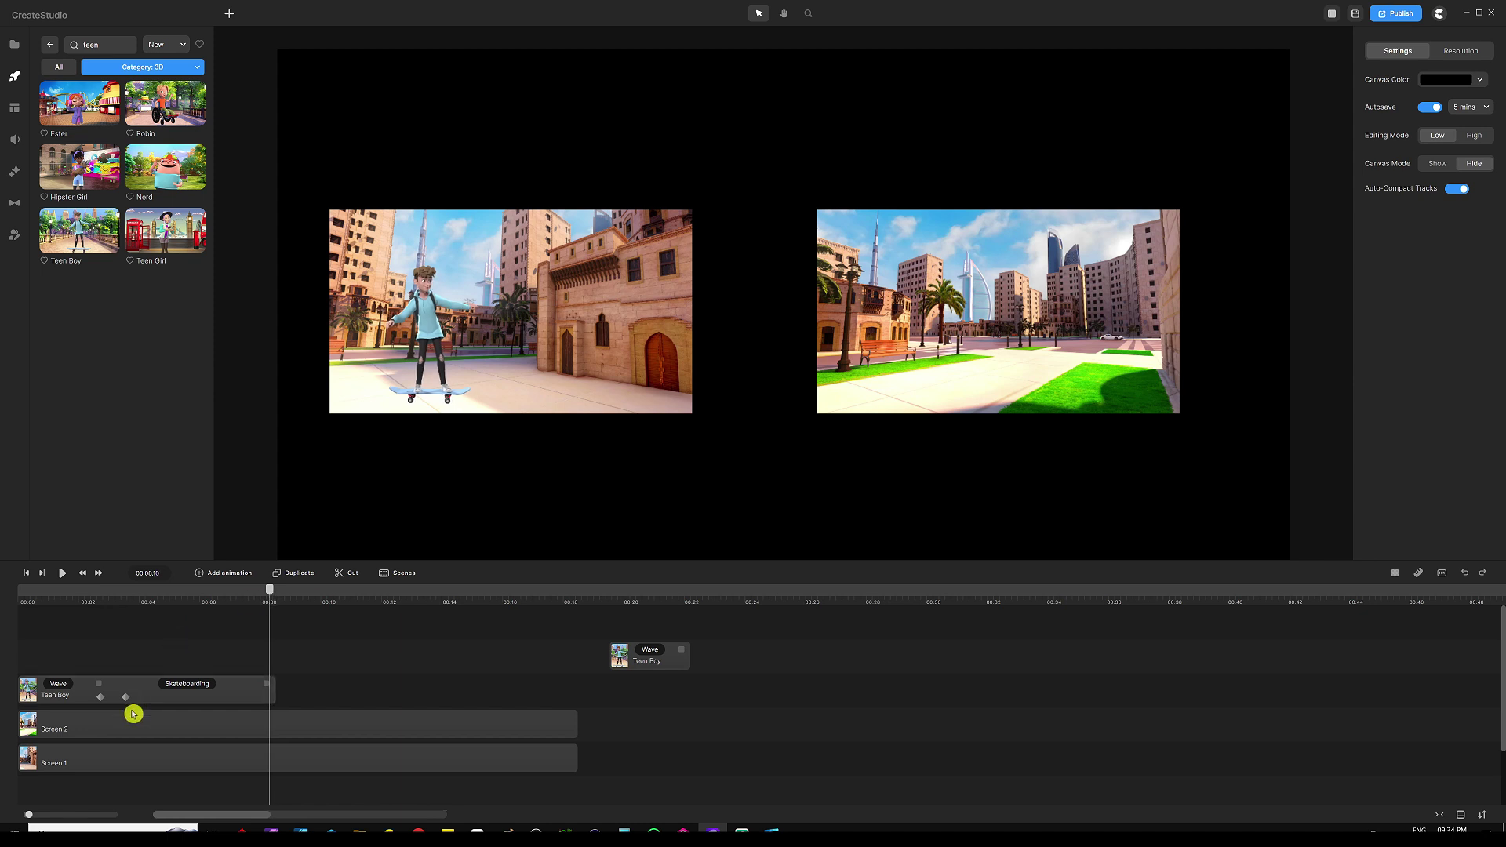
drag(127, 697, 161, 696)
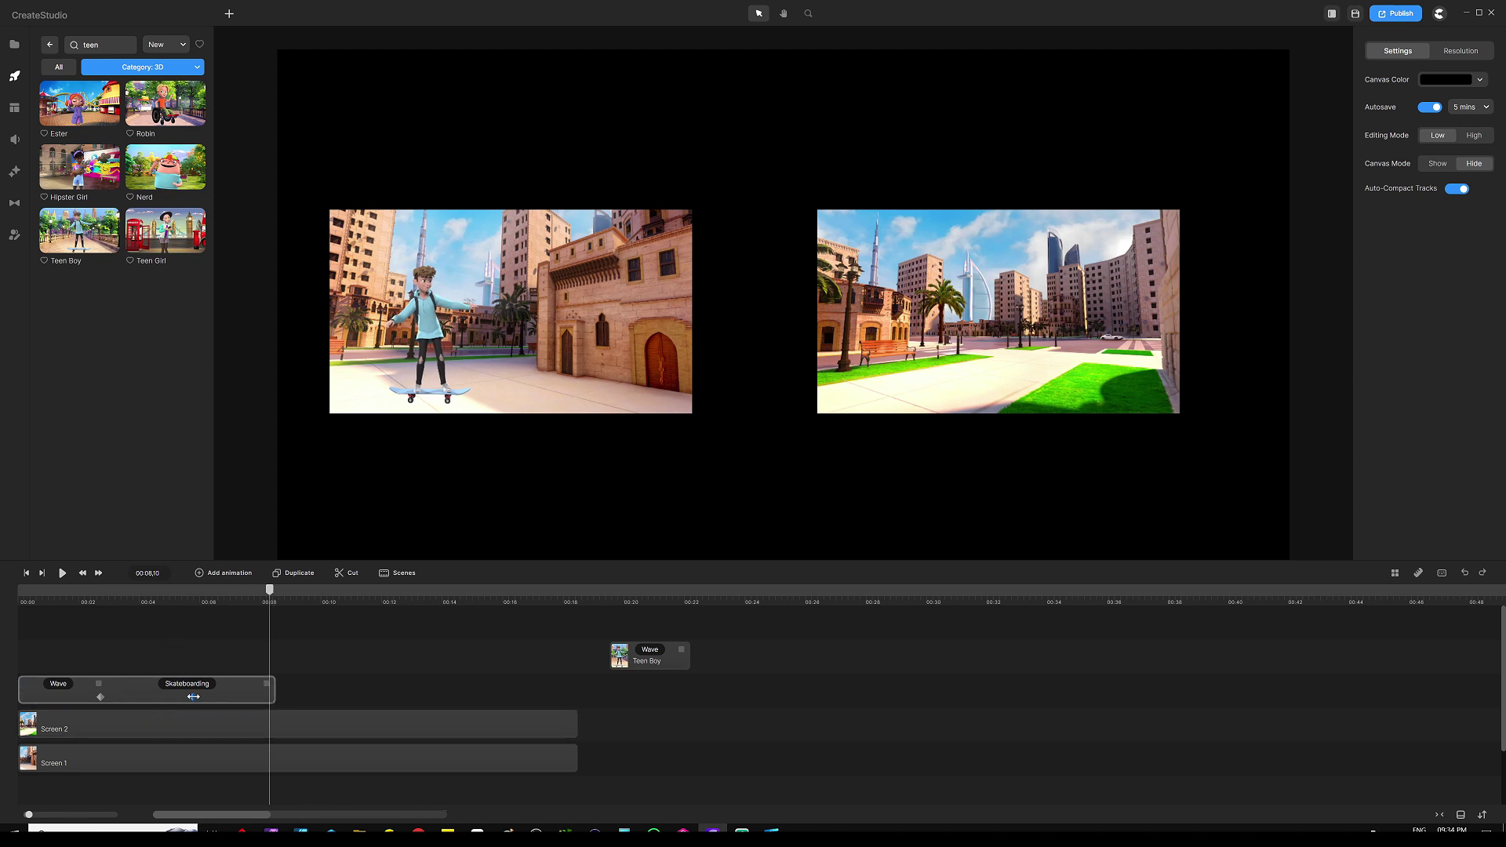
drag(270, 699, 267, 699)
click(269, 711)
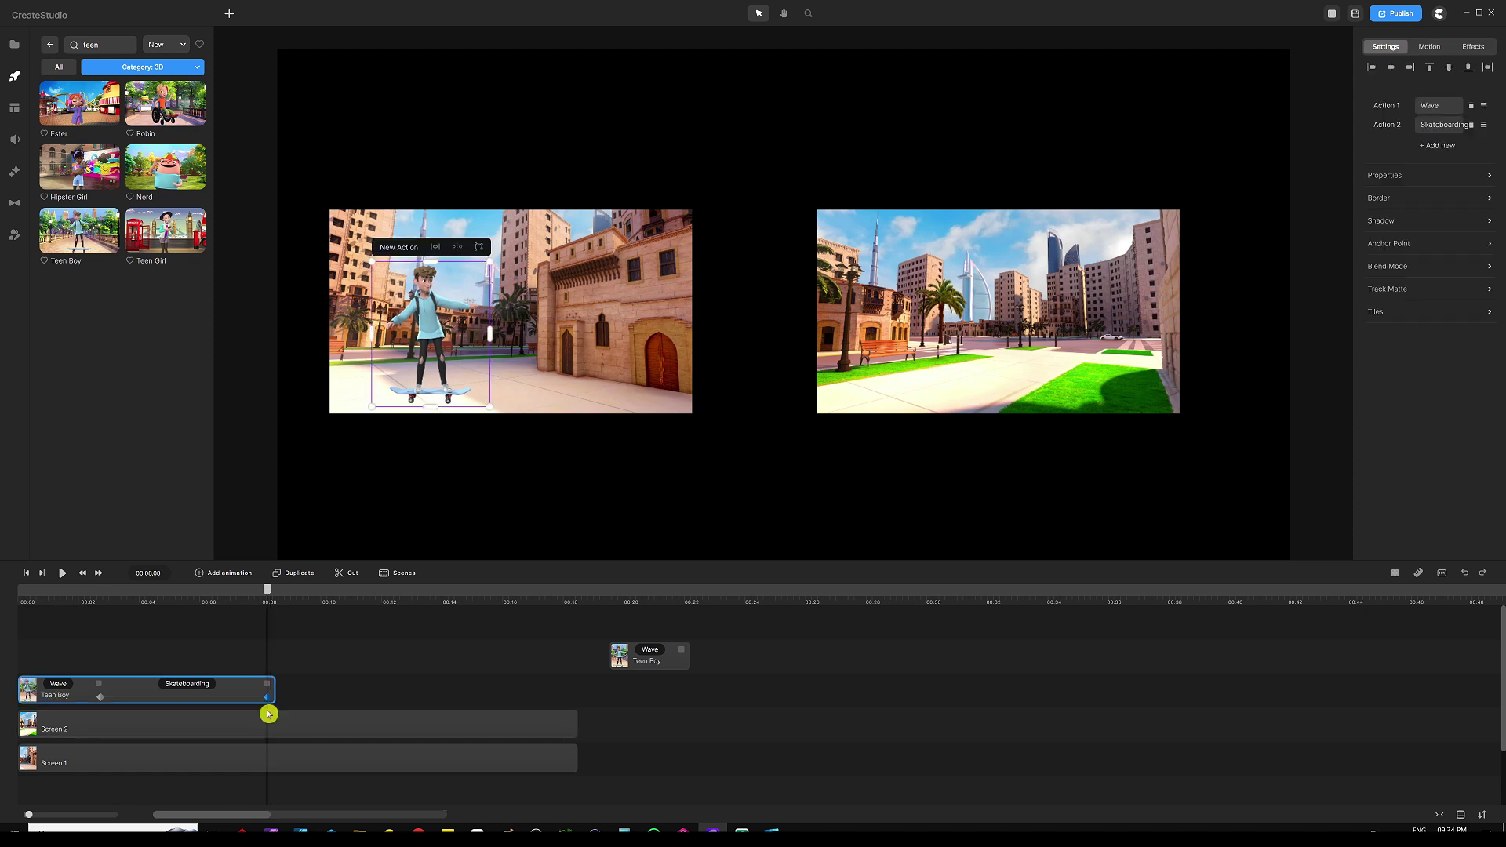
click(265, 708)
drag(426, 317, 746, 314)
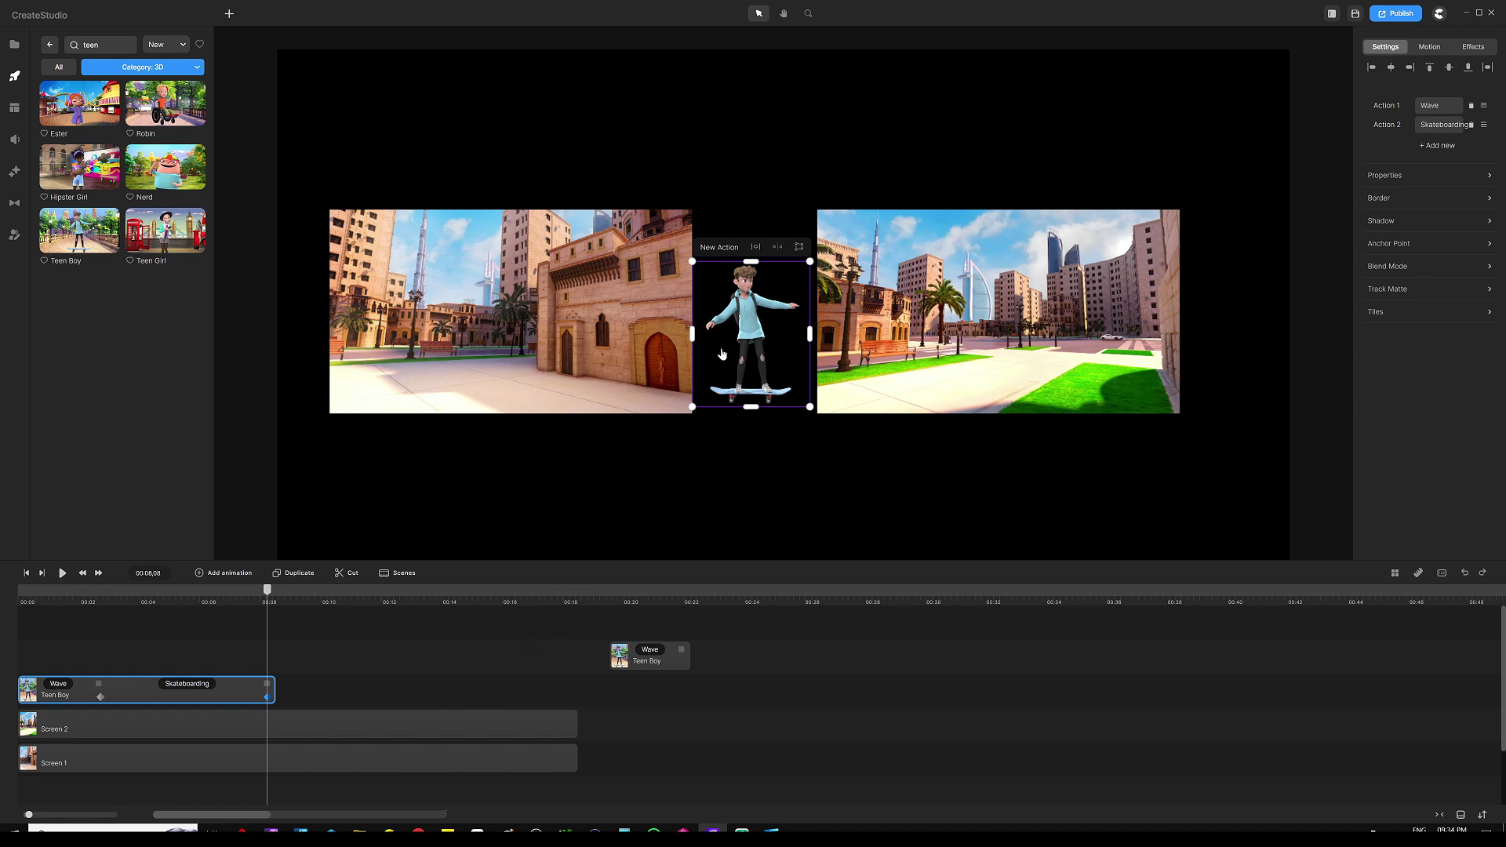
click(431, 663)
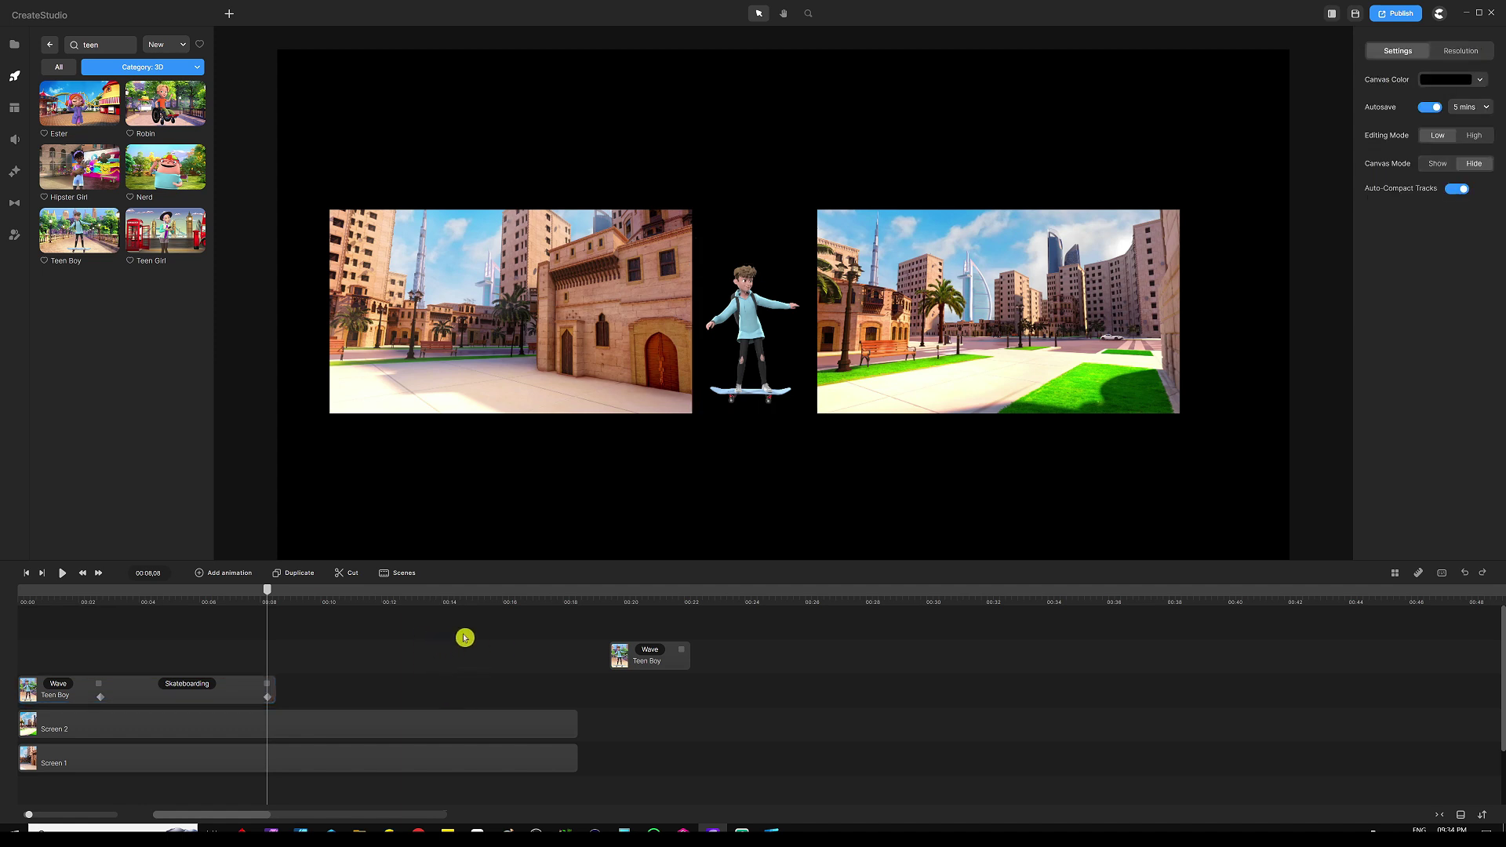
Start the second Teen Boy clip at 00:08 and change its action from Wave to Skateboarding
drag(652, 669, 305, 675)
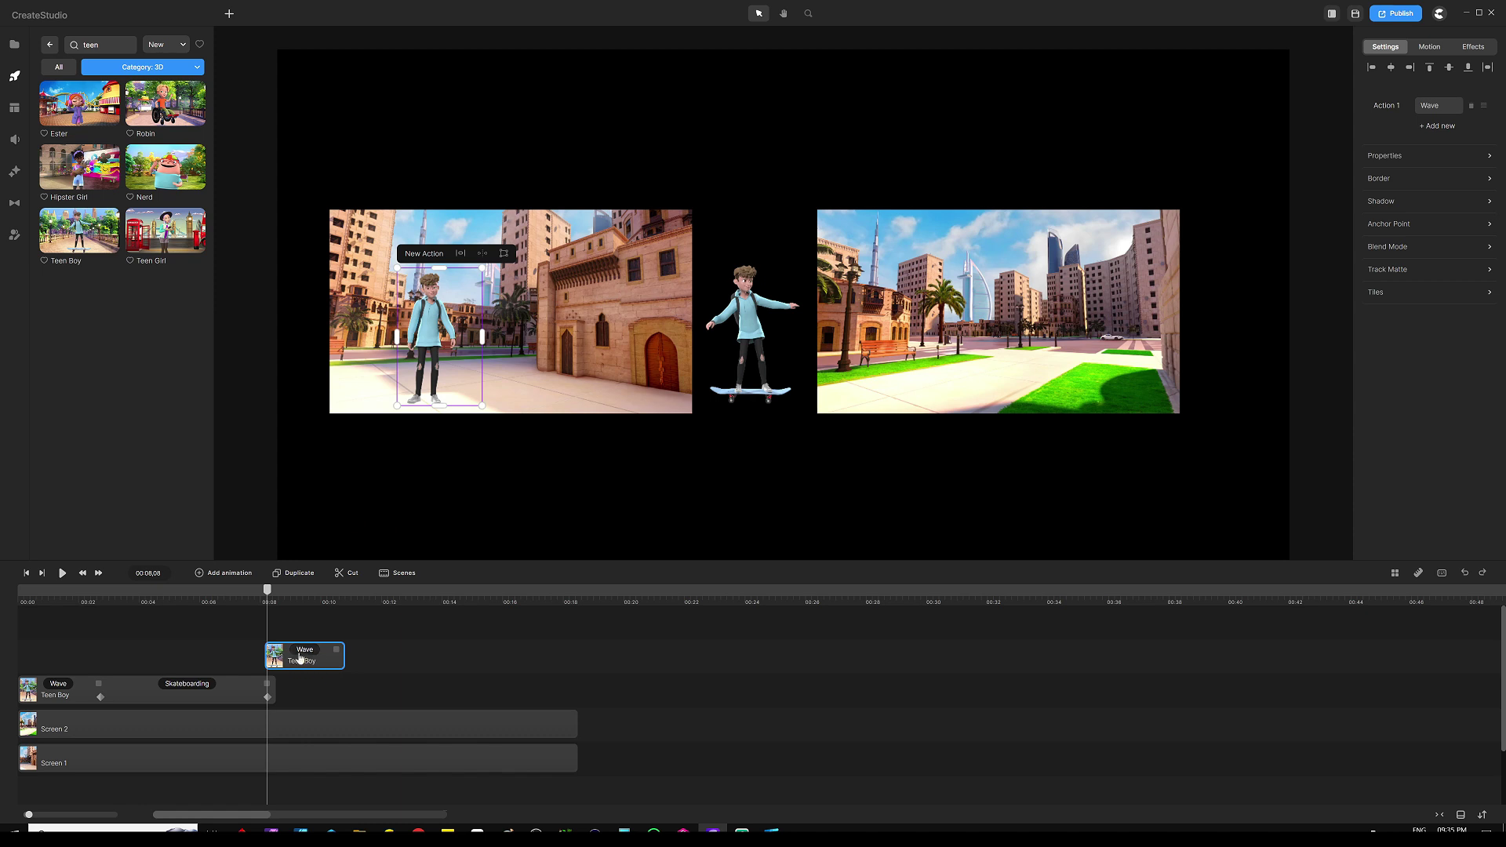
click(305, 653)
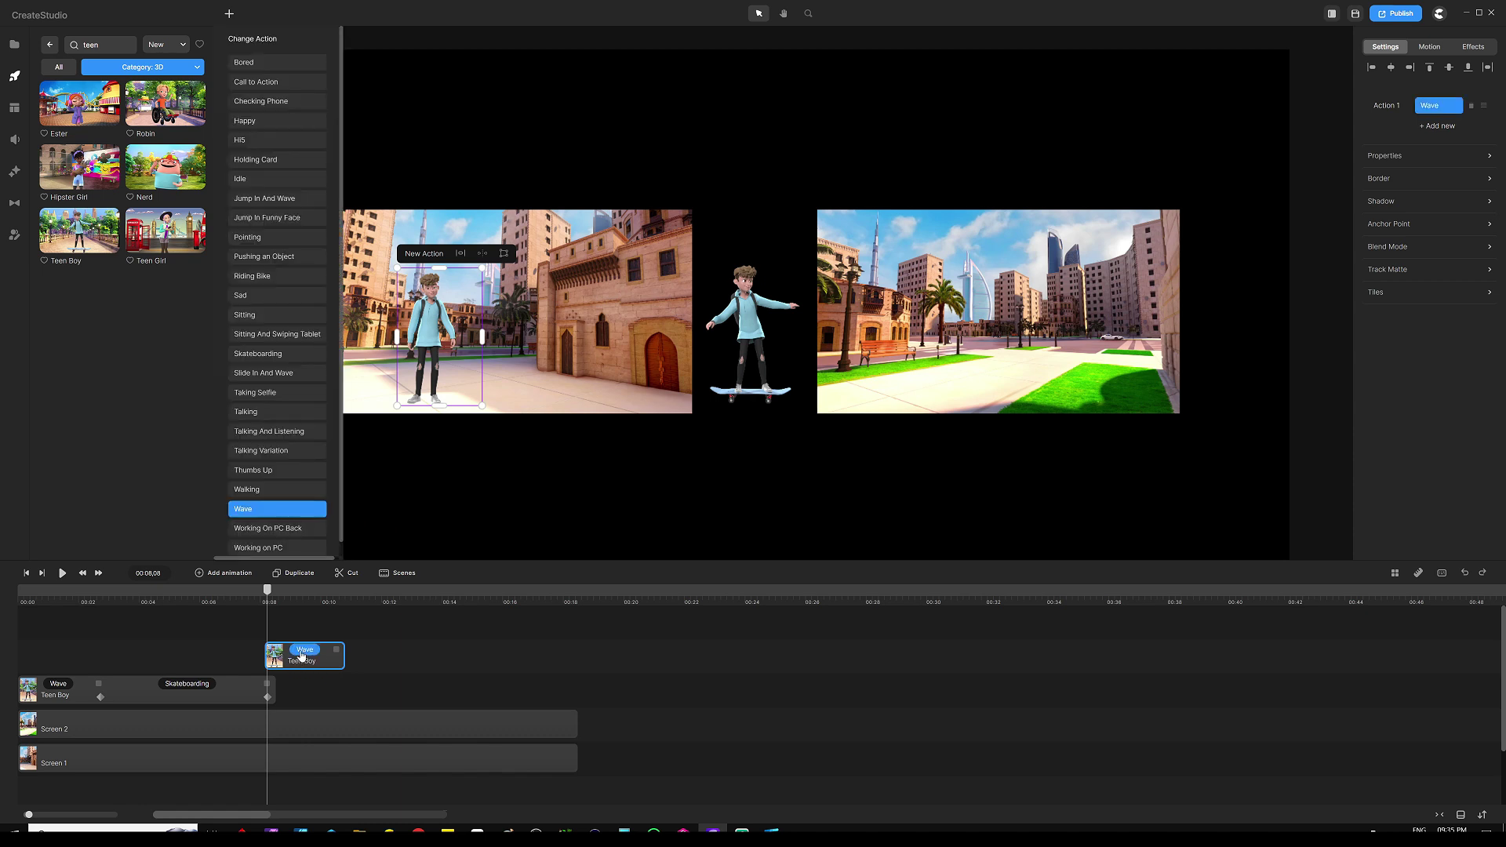
click(261, 353)
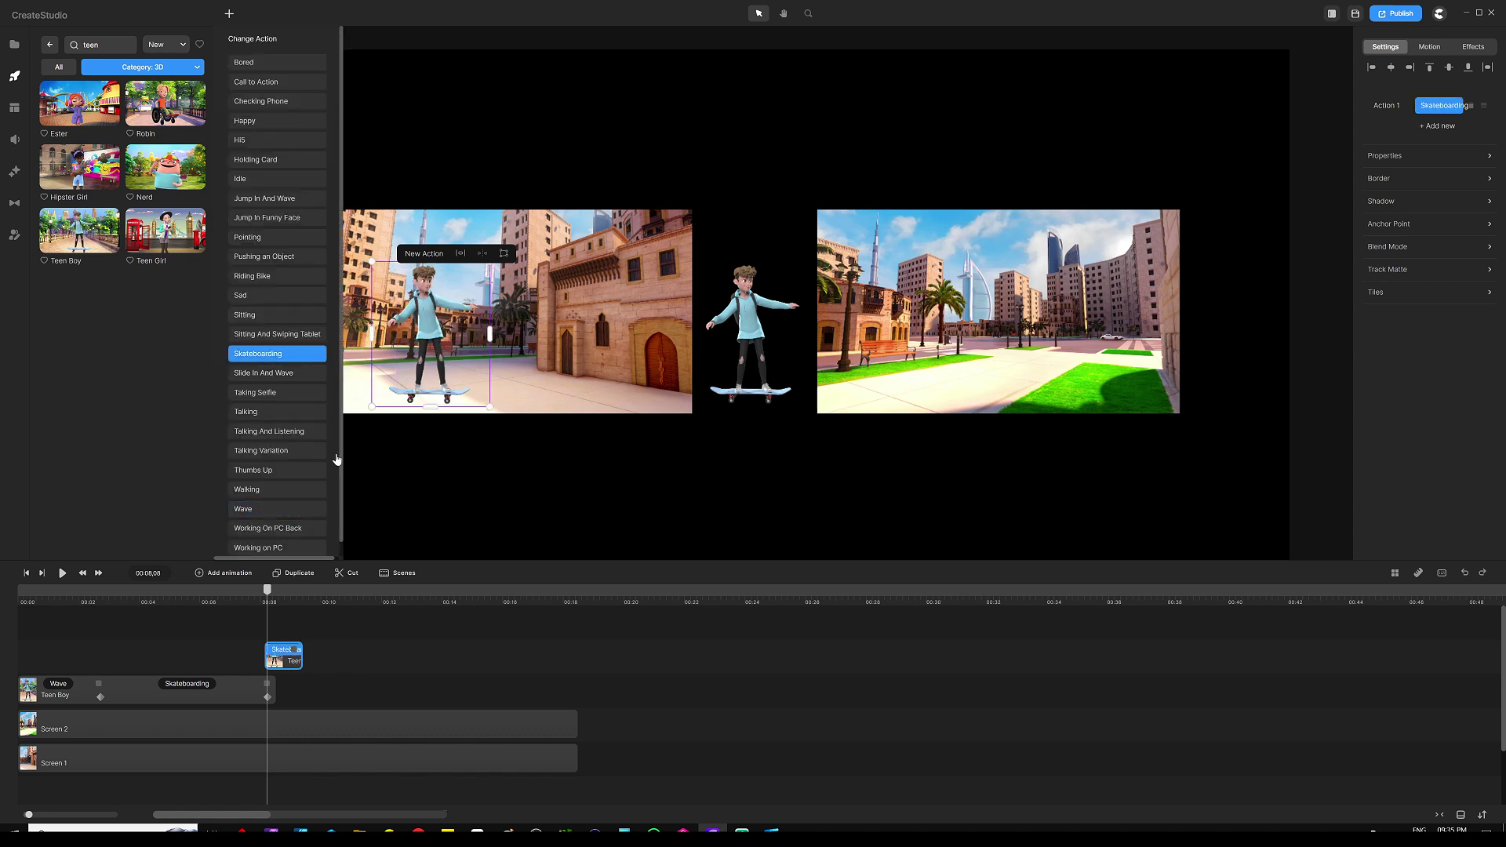
click(390, 653)
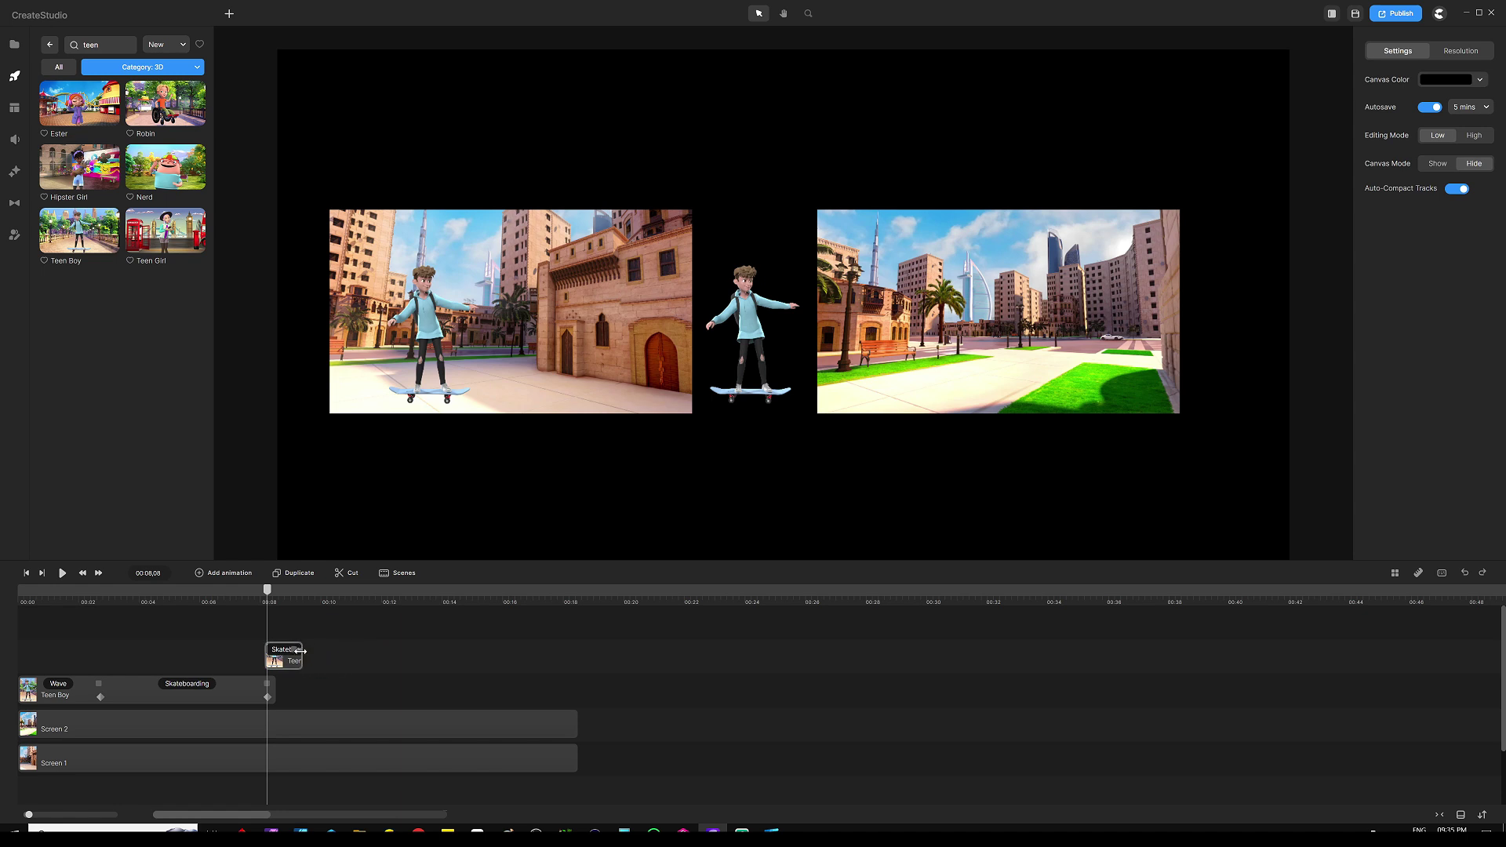
Lengthen the second Skateboarding clip so the whole action fits
click(300, 651)
drag(292, 649, 357, 650)
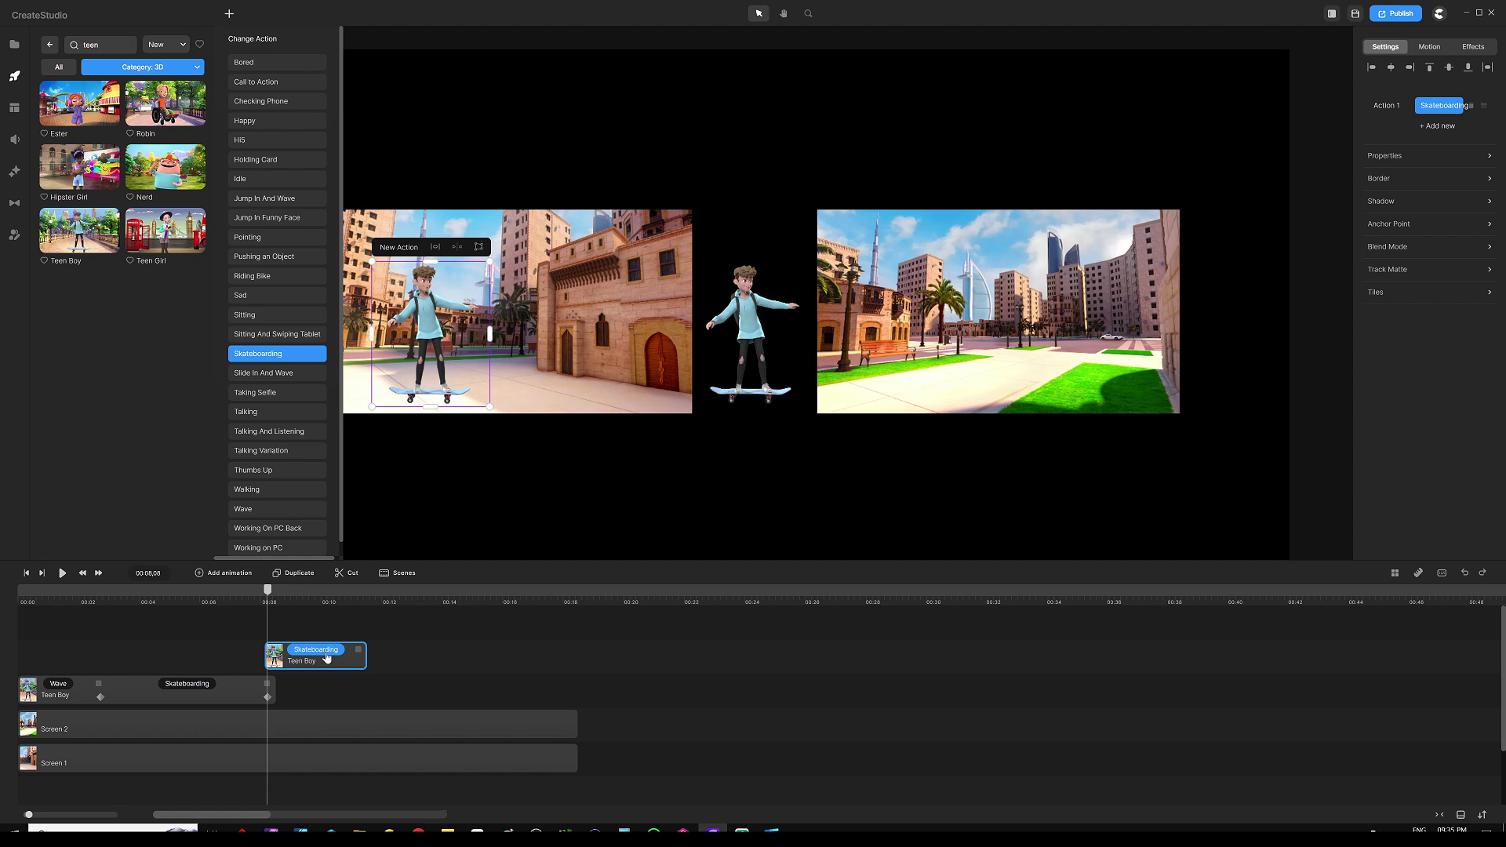
click(359, 610)
click(342, 659)
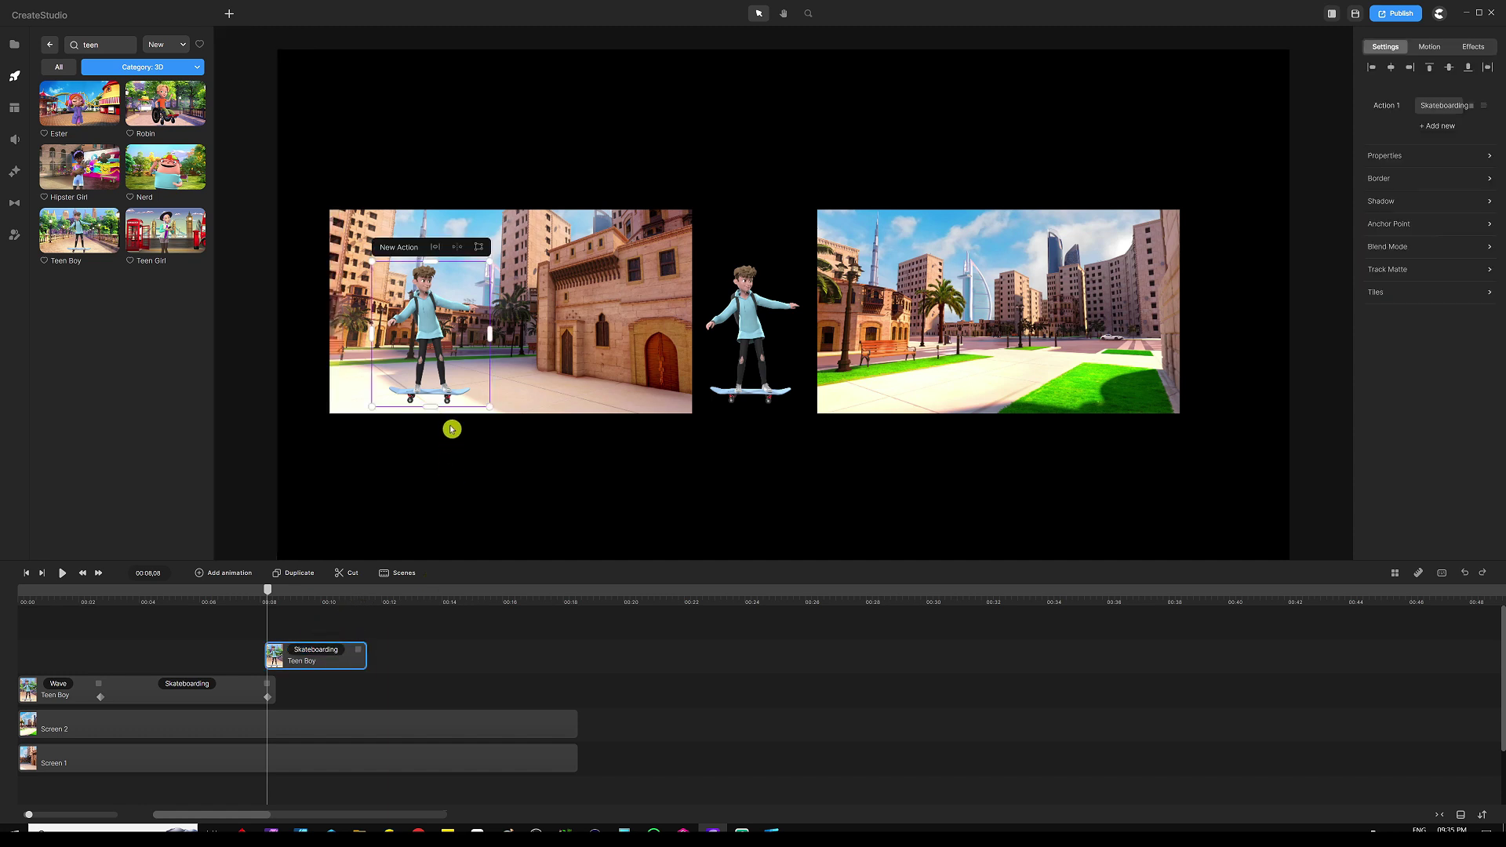
Place the second skateboarding boy in the gap between panels, where the first one stops
drag(430, 313, 747, 312)
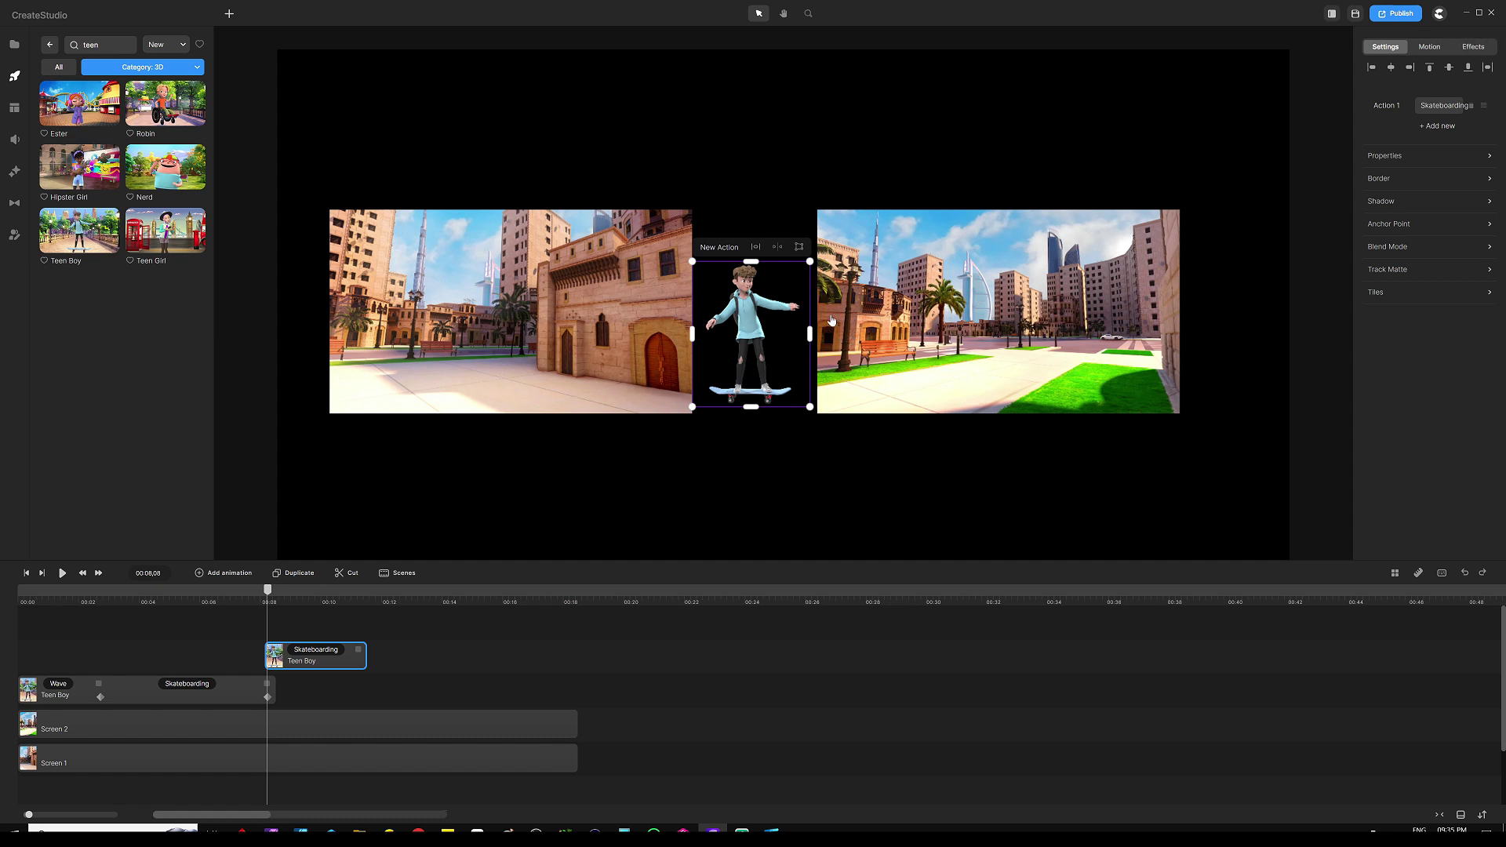
click(580, 547)
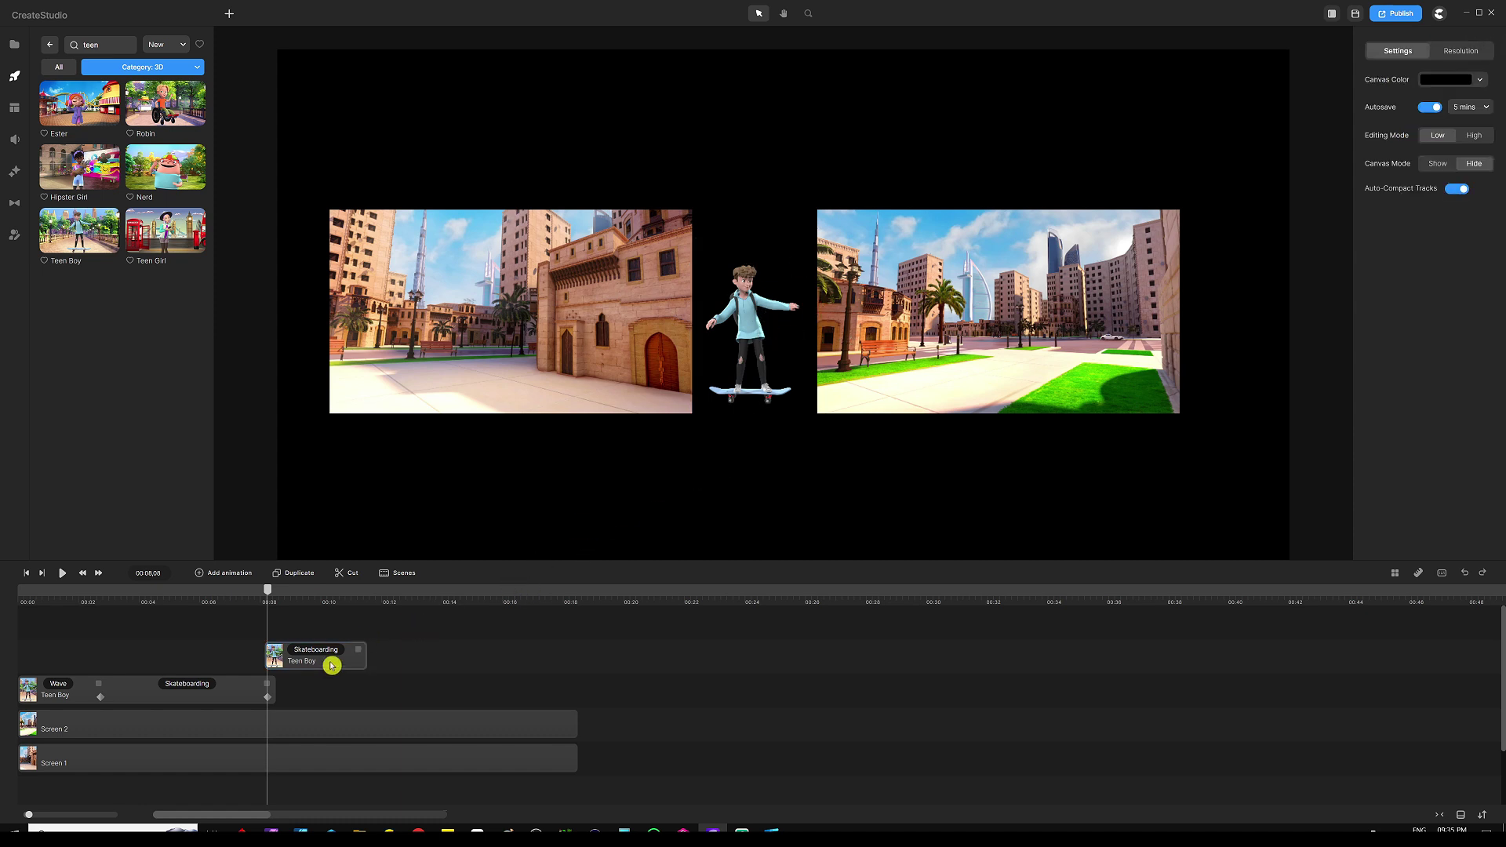
scroll(345, 603, up, 3)
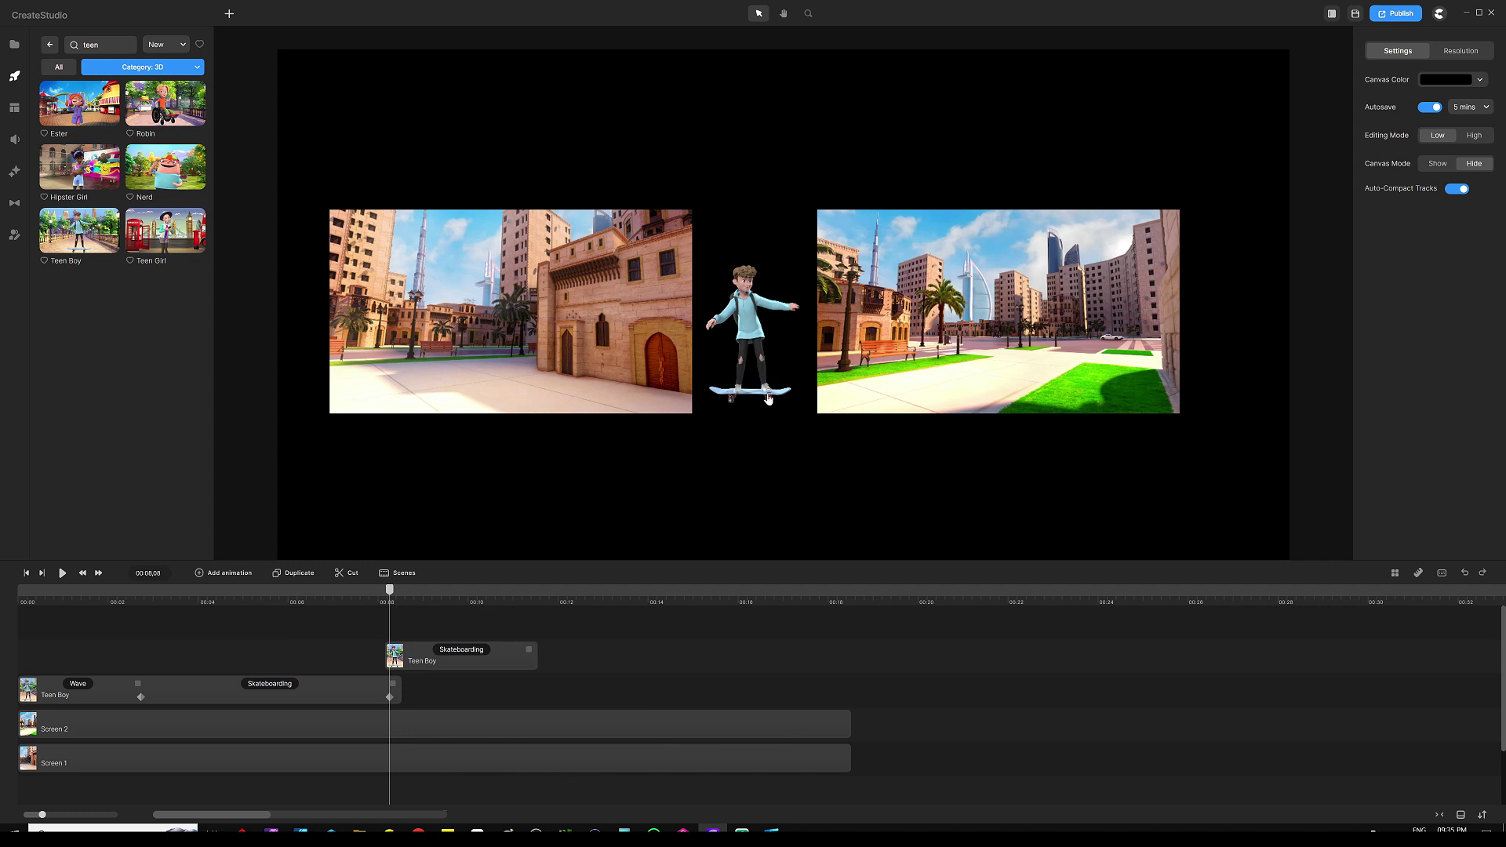
click(449, 666)
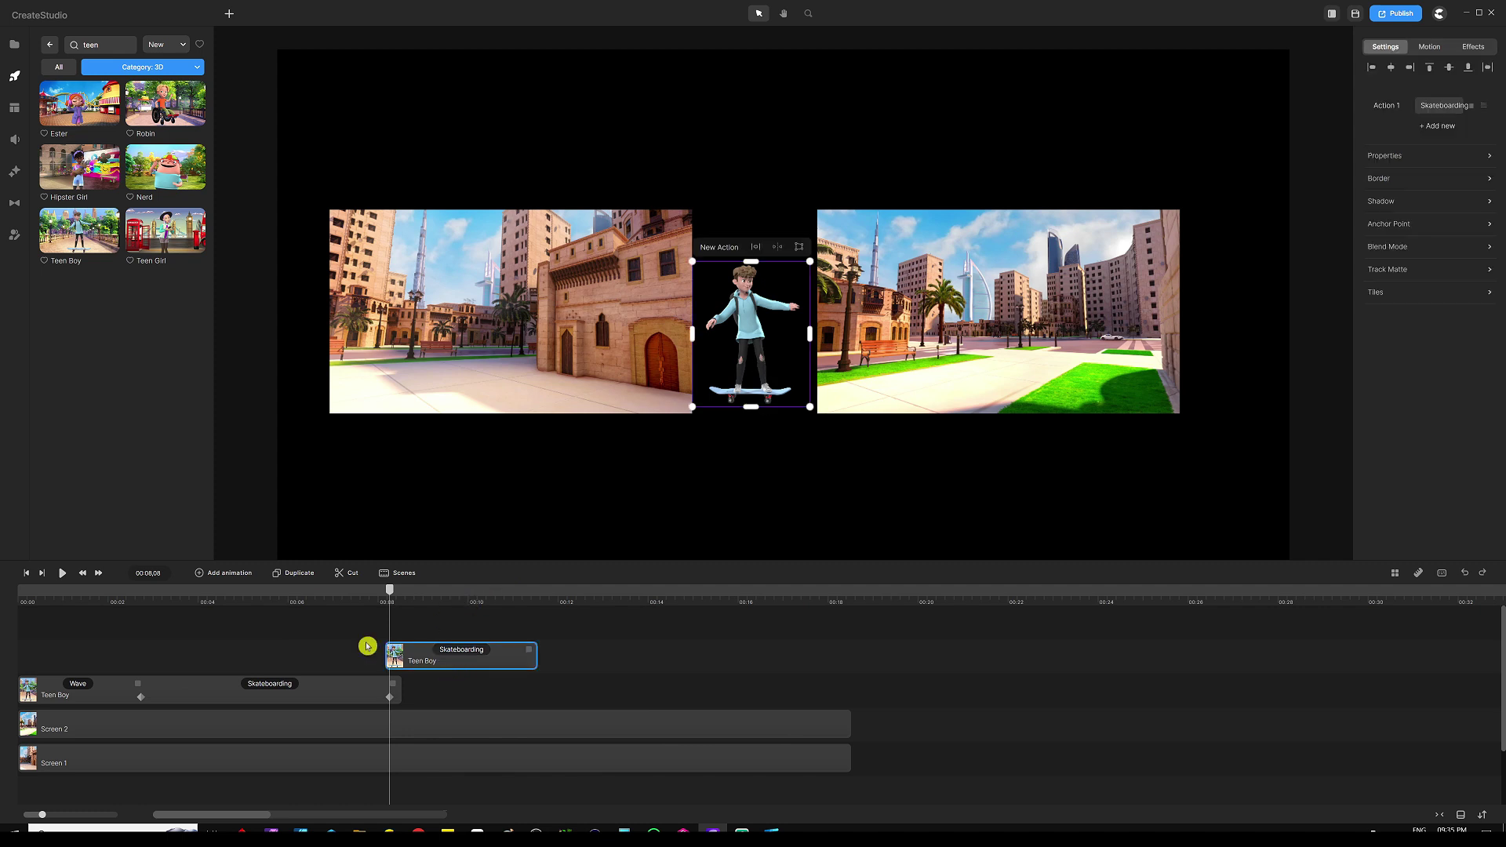
click(222, 579)
click(262, 385)
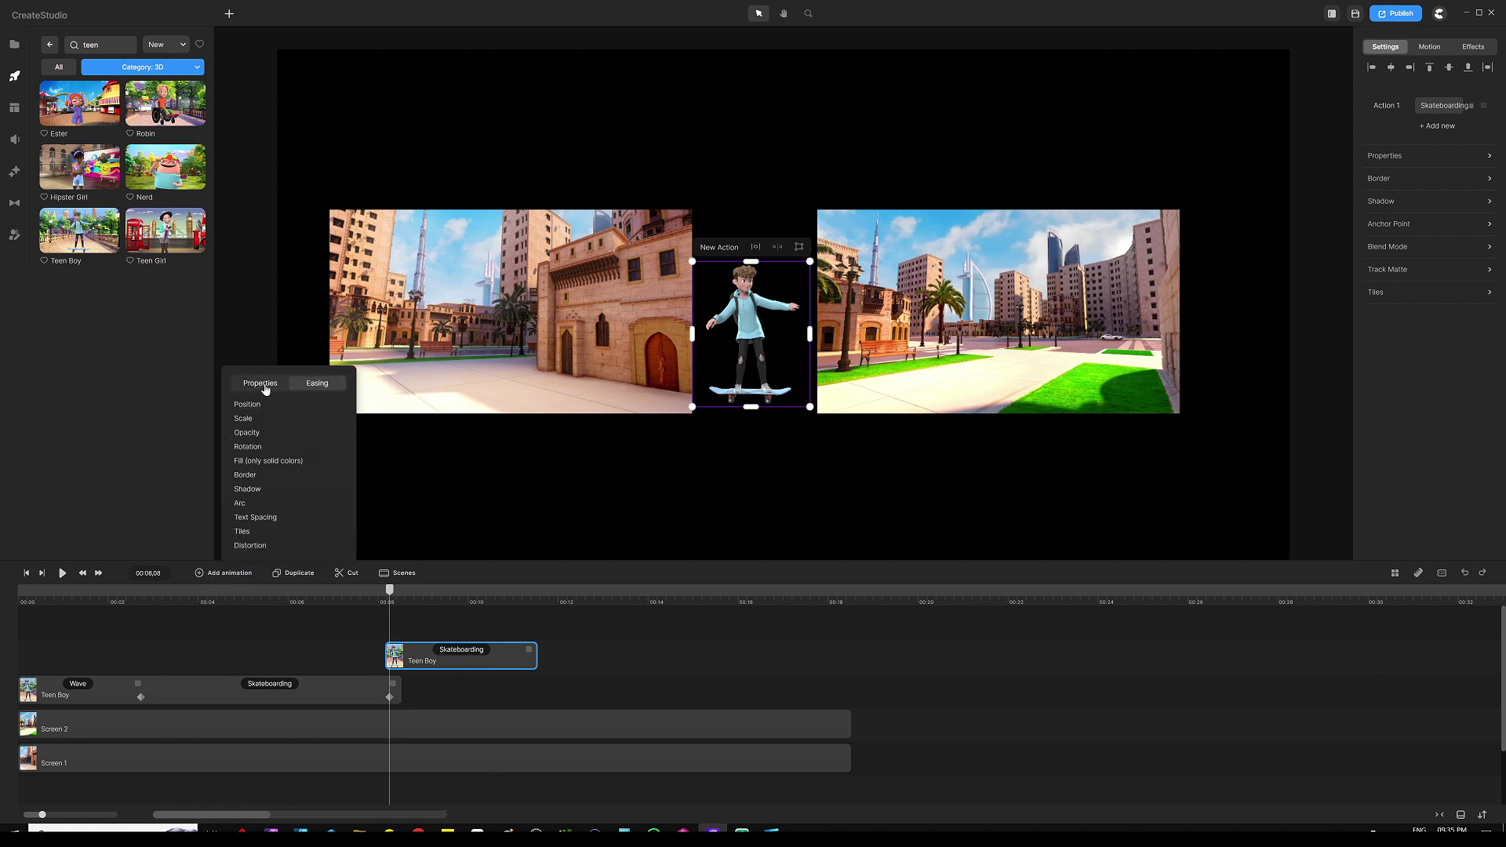
click(319, 390)
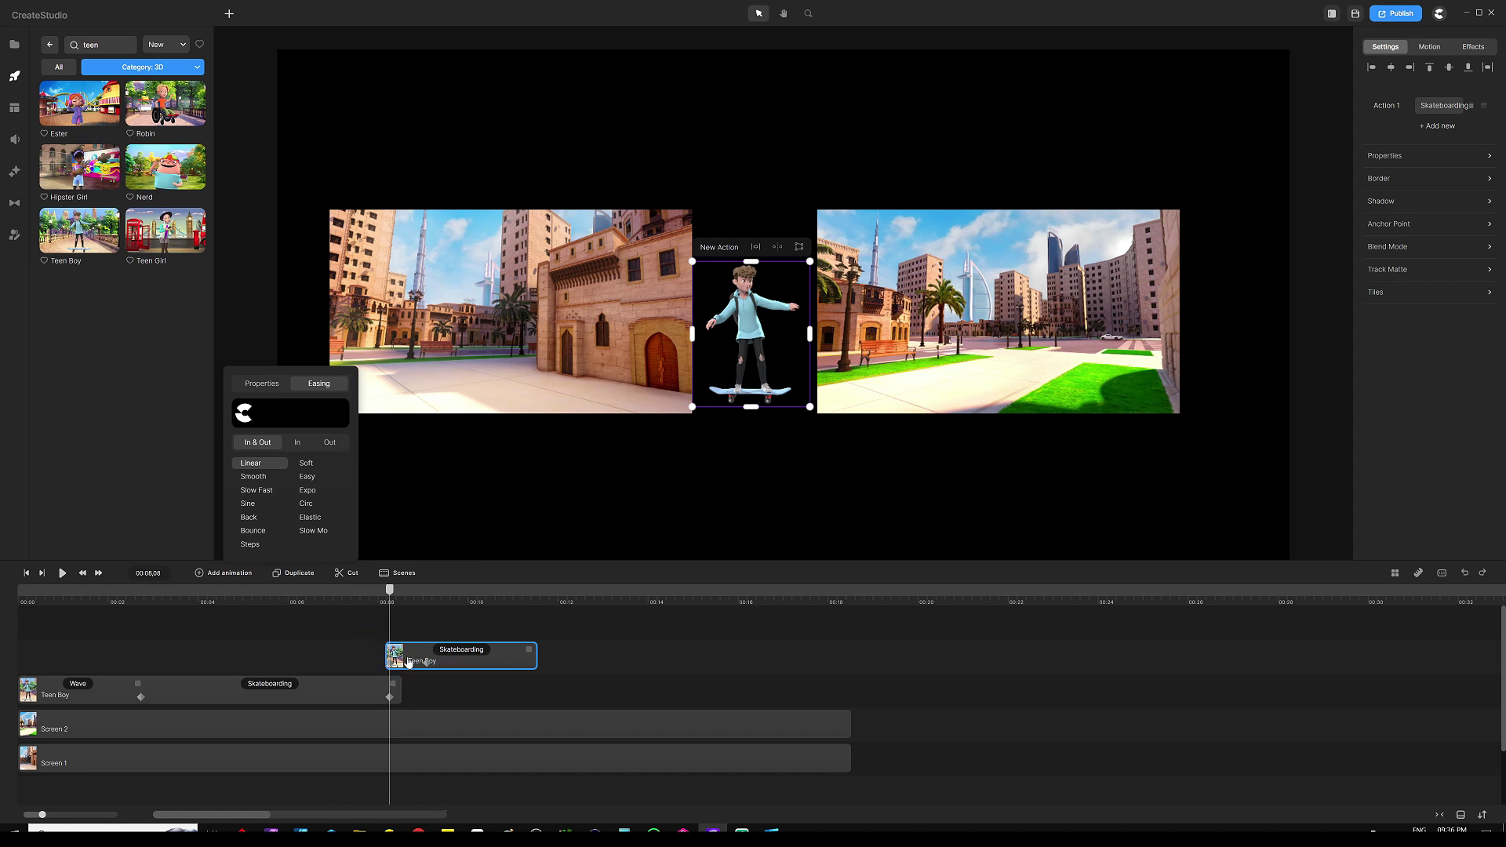
click(434, 664)
click(436, 621)
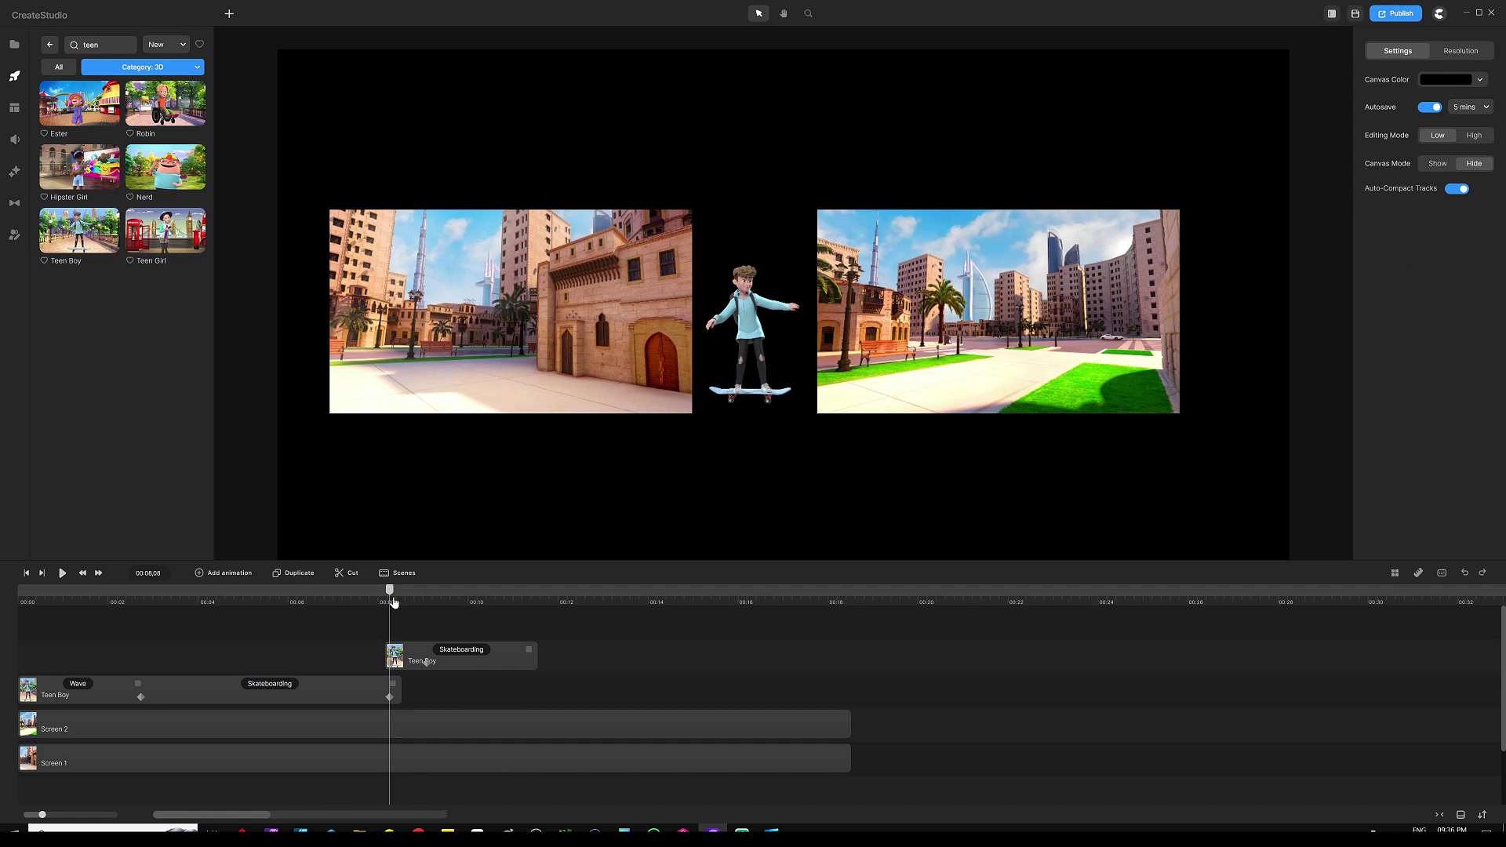
At about 00:11, move the skateboarding boy into the right city panel
drag(394, 602, 534, 604)
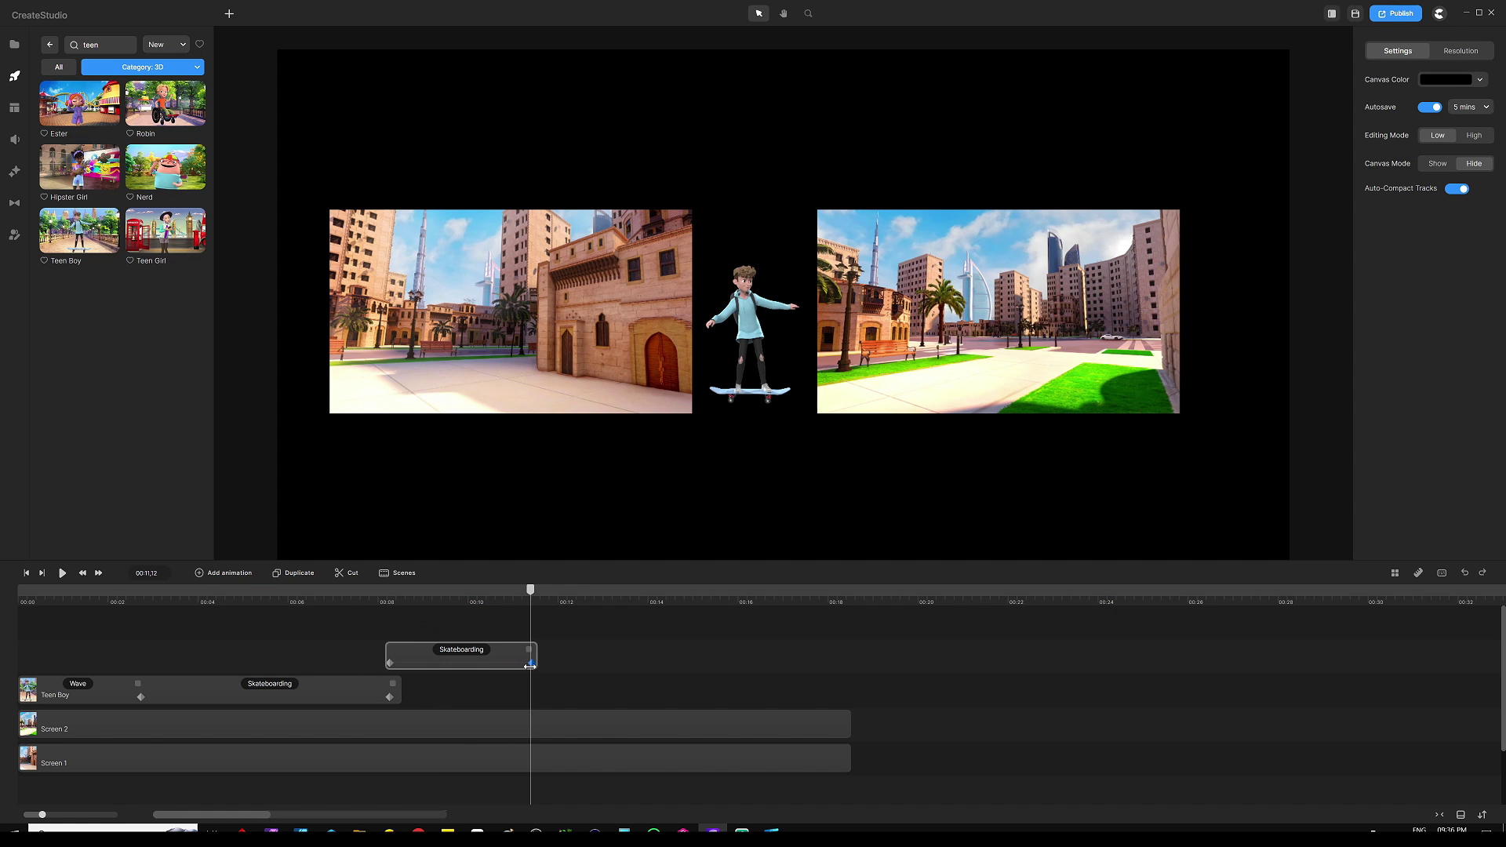
click(530, 665)
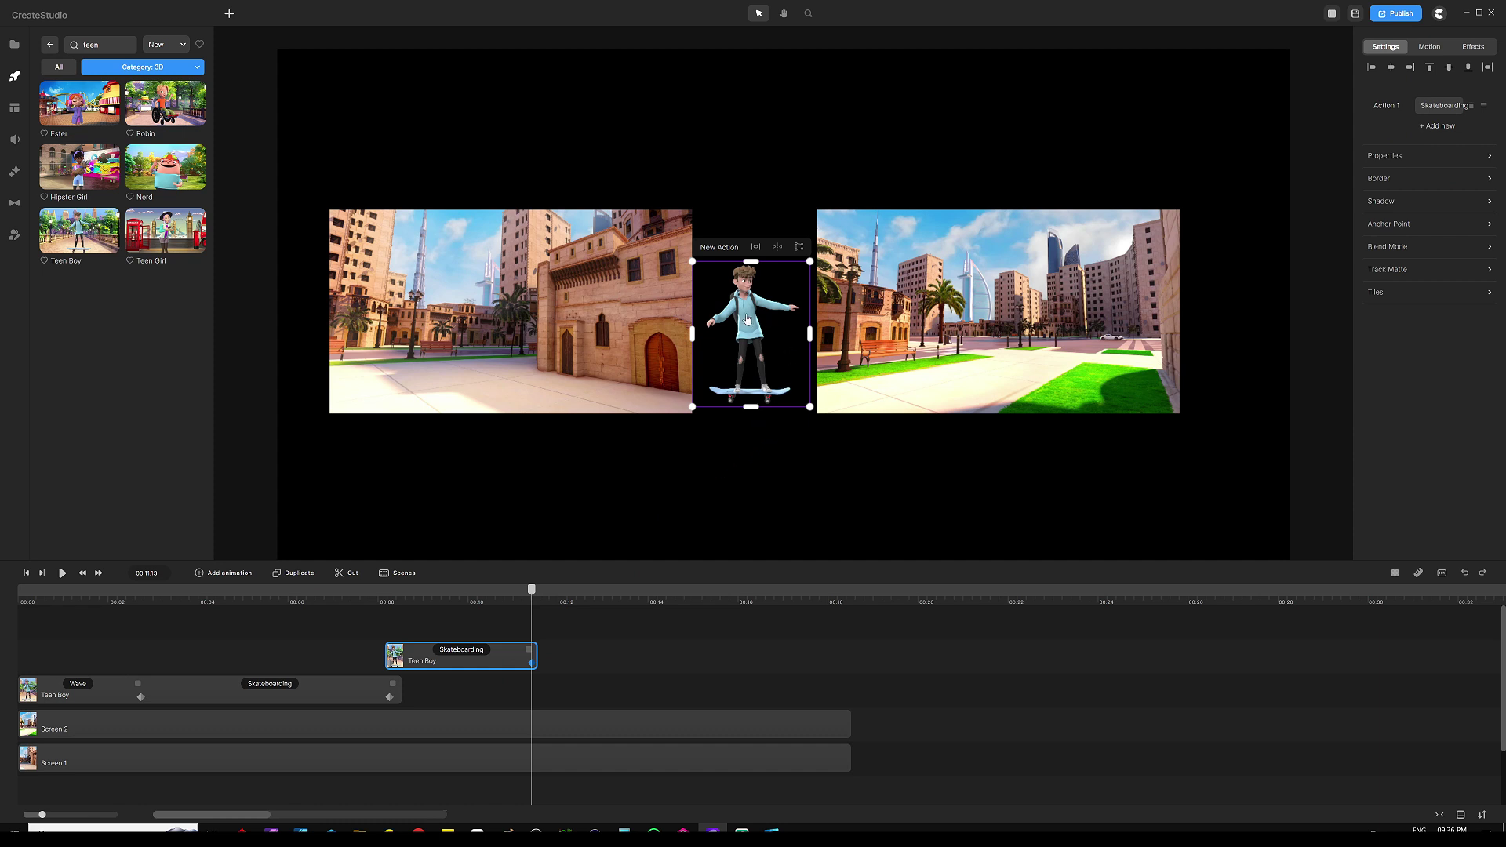
drag(747, 320, 969, 335)
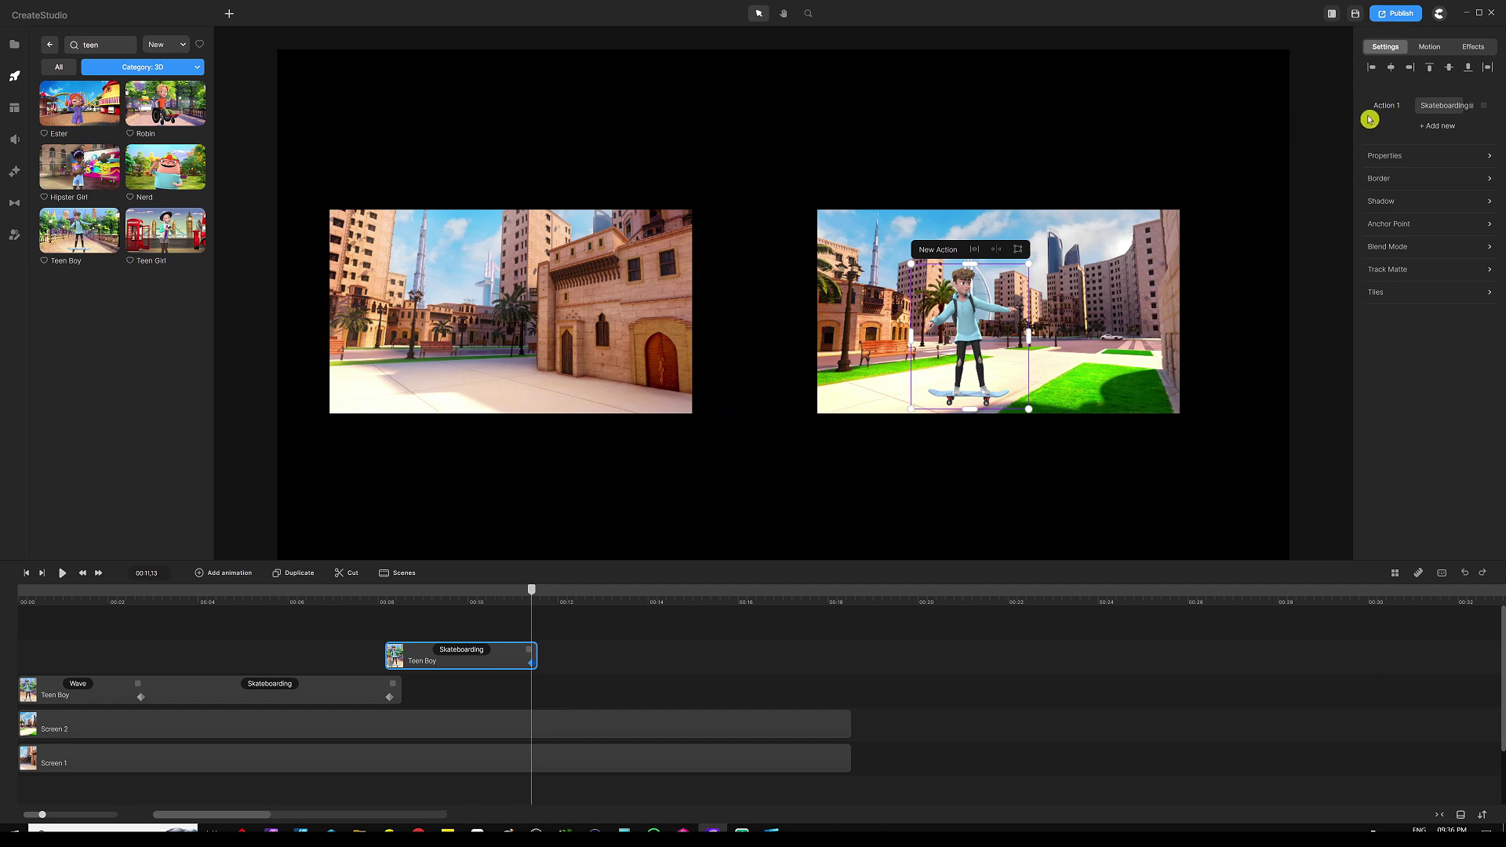
Add a Taking Selfie action after Skateboarding on the second clip and preview it around 00:12
click(1437, 126)
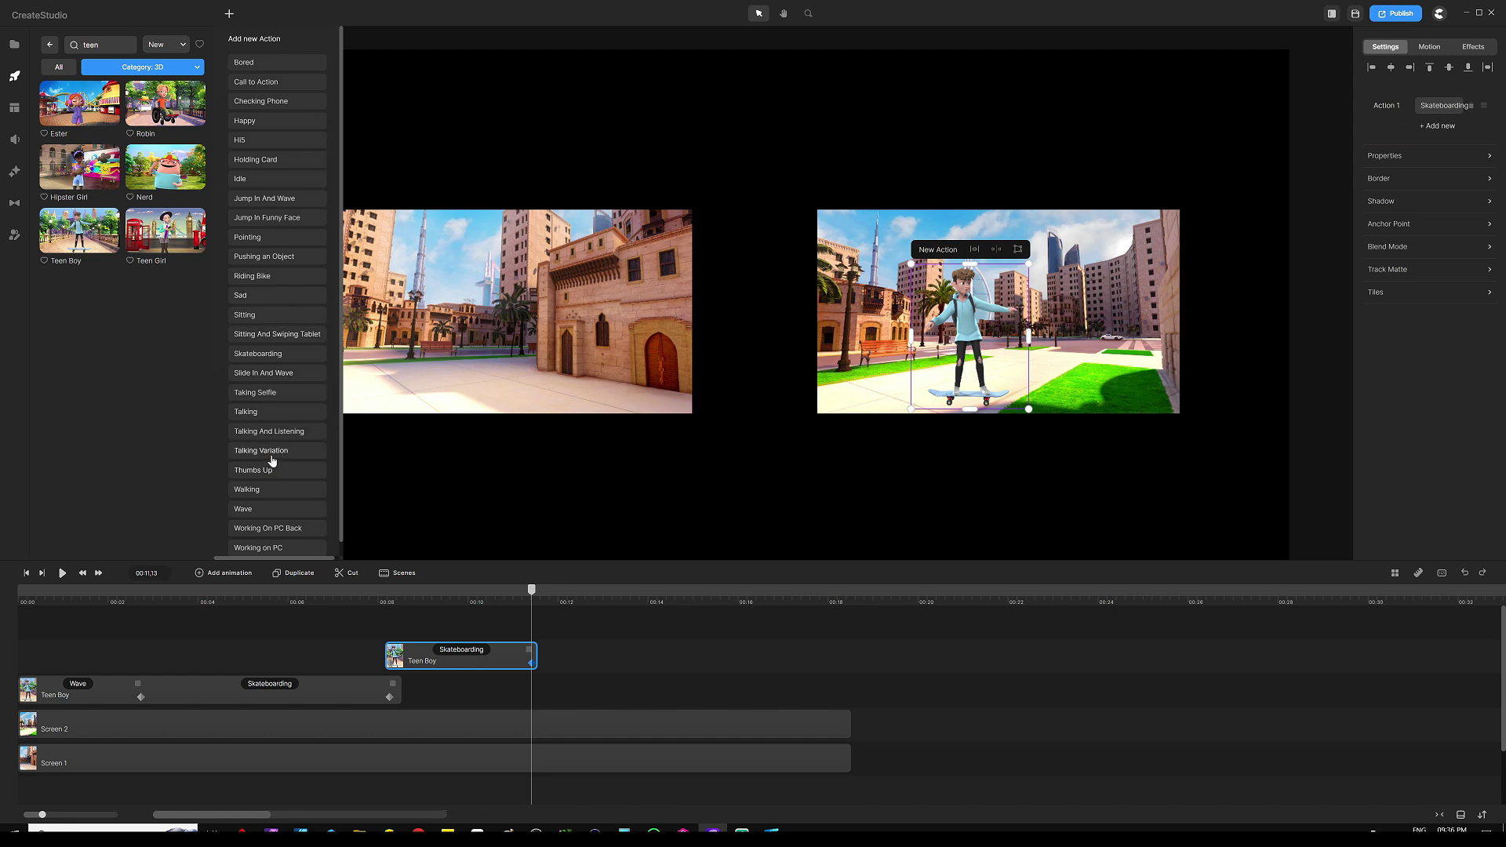
click(264, 396)
click(547, 619)
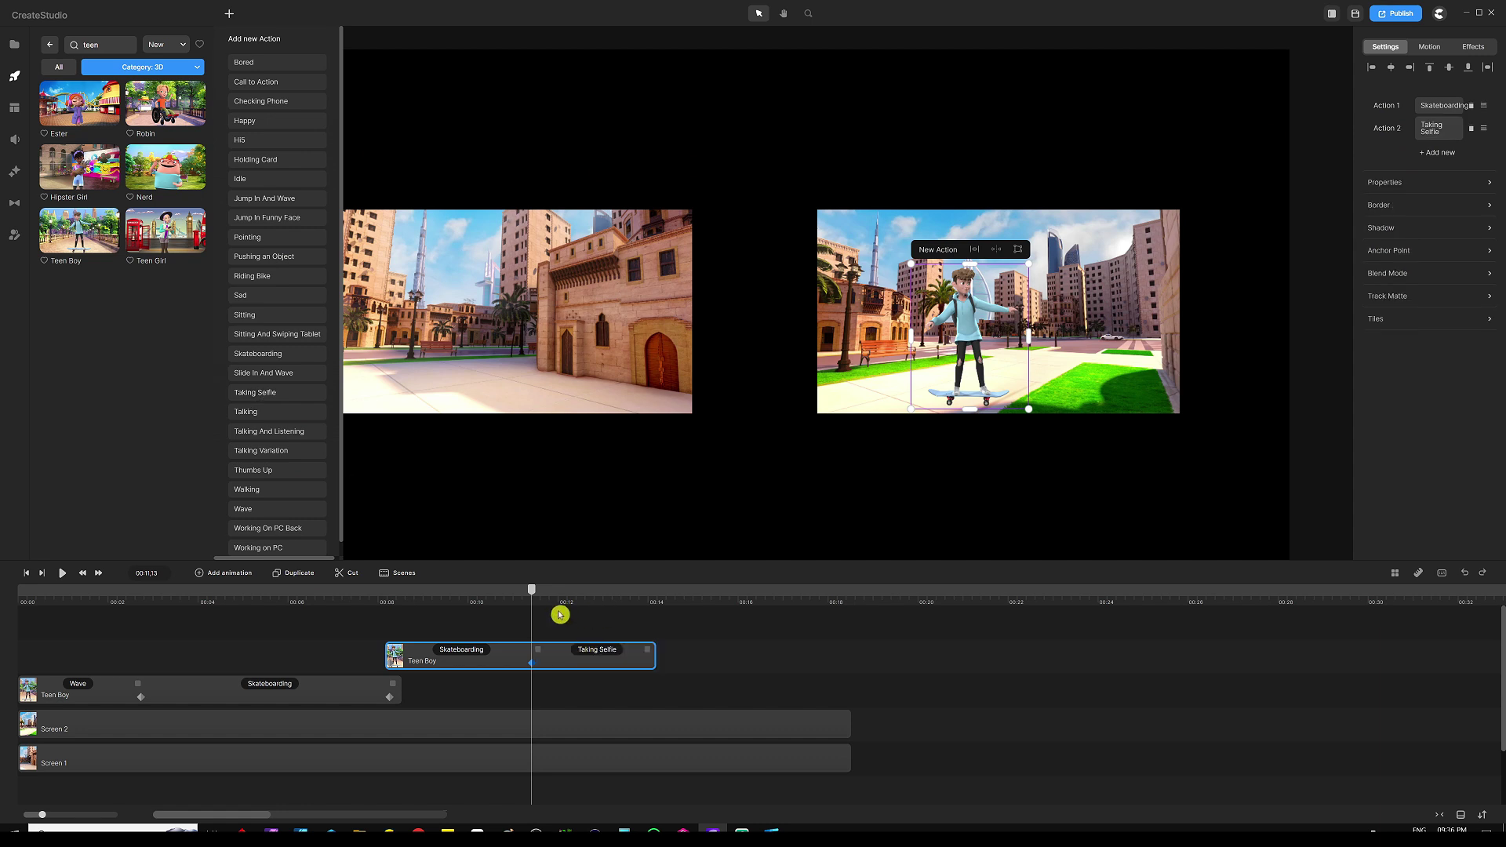
drag(537, 596, 689, 655)
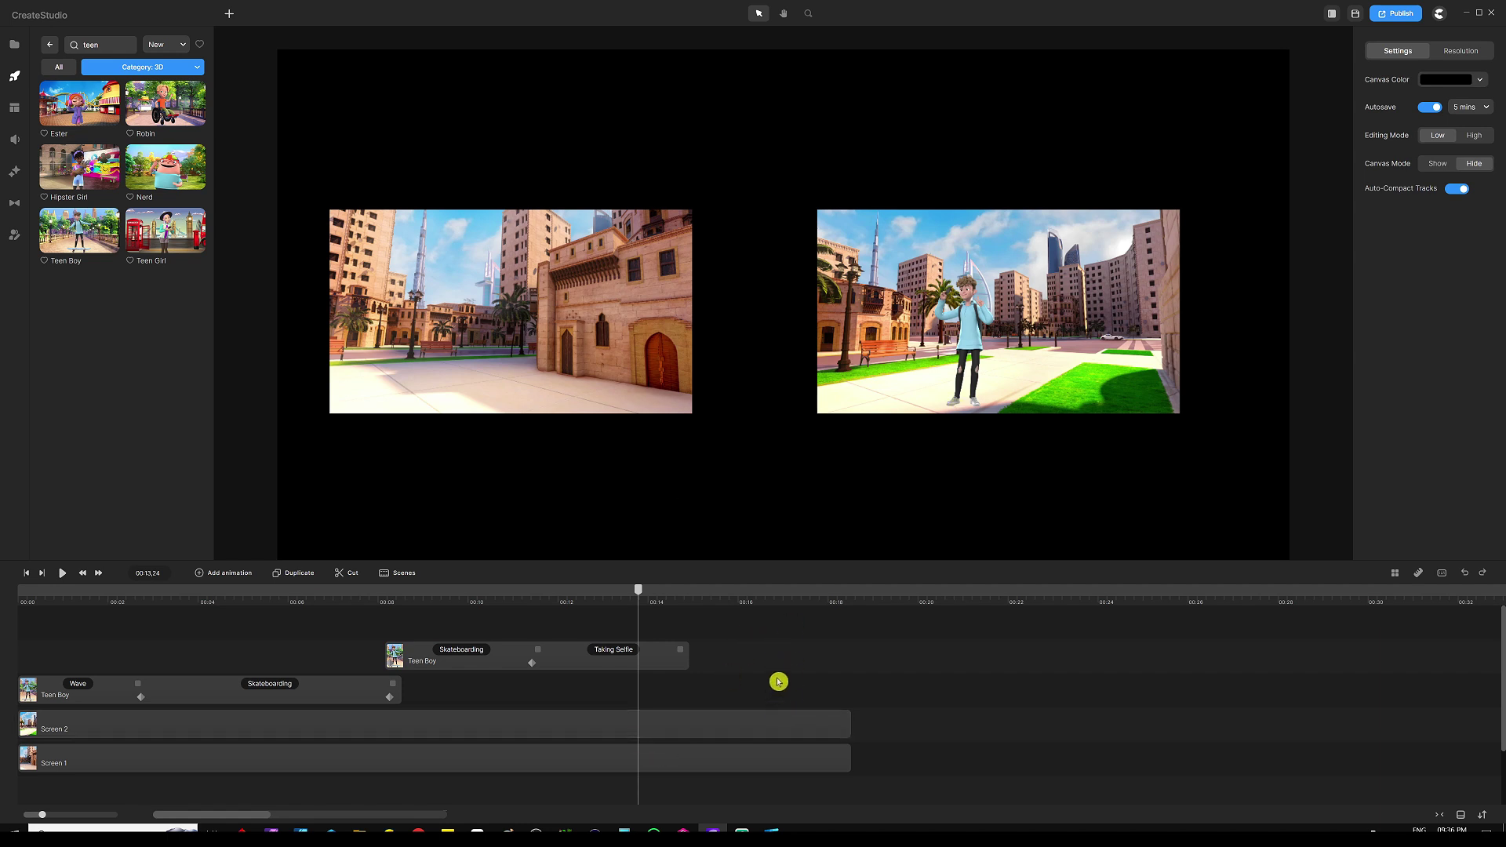
Trim both the Screen 1 and Screen 2 image clips to end around 00:14
drag(778, 682, 759, 804)
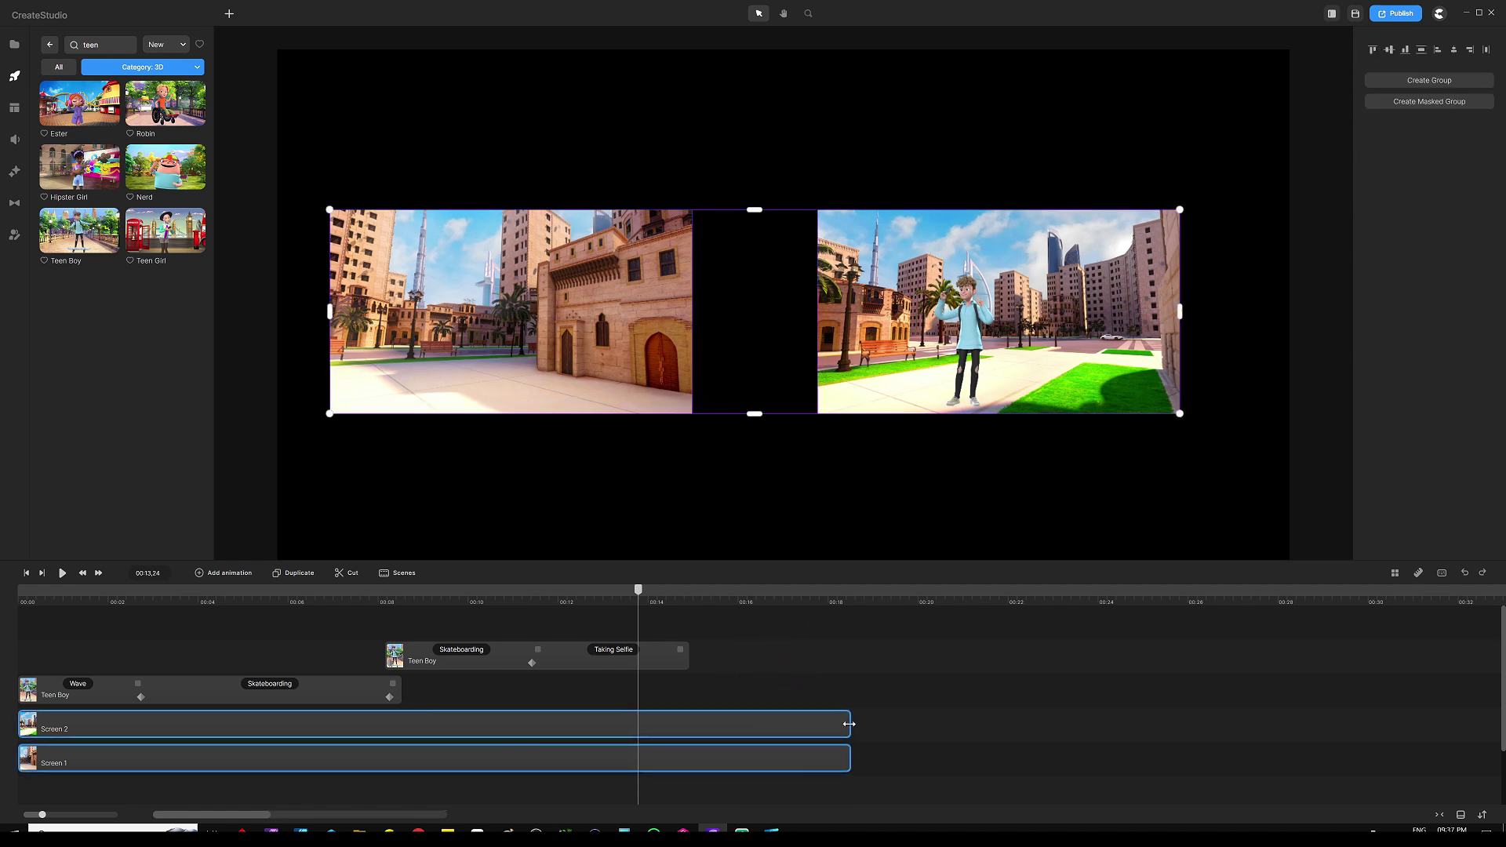
drag(848, 724, 688, 723)
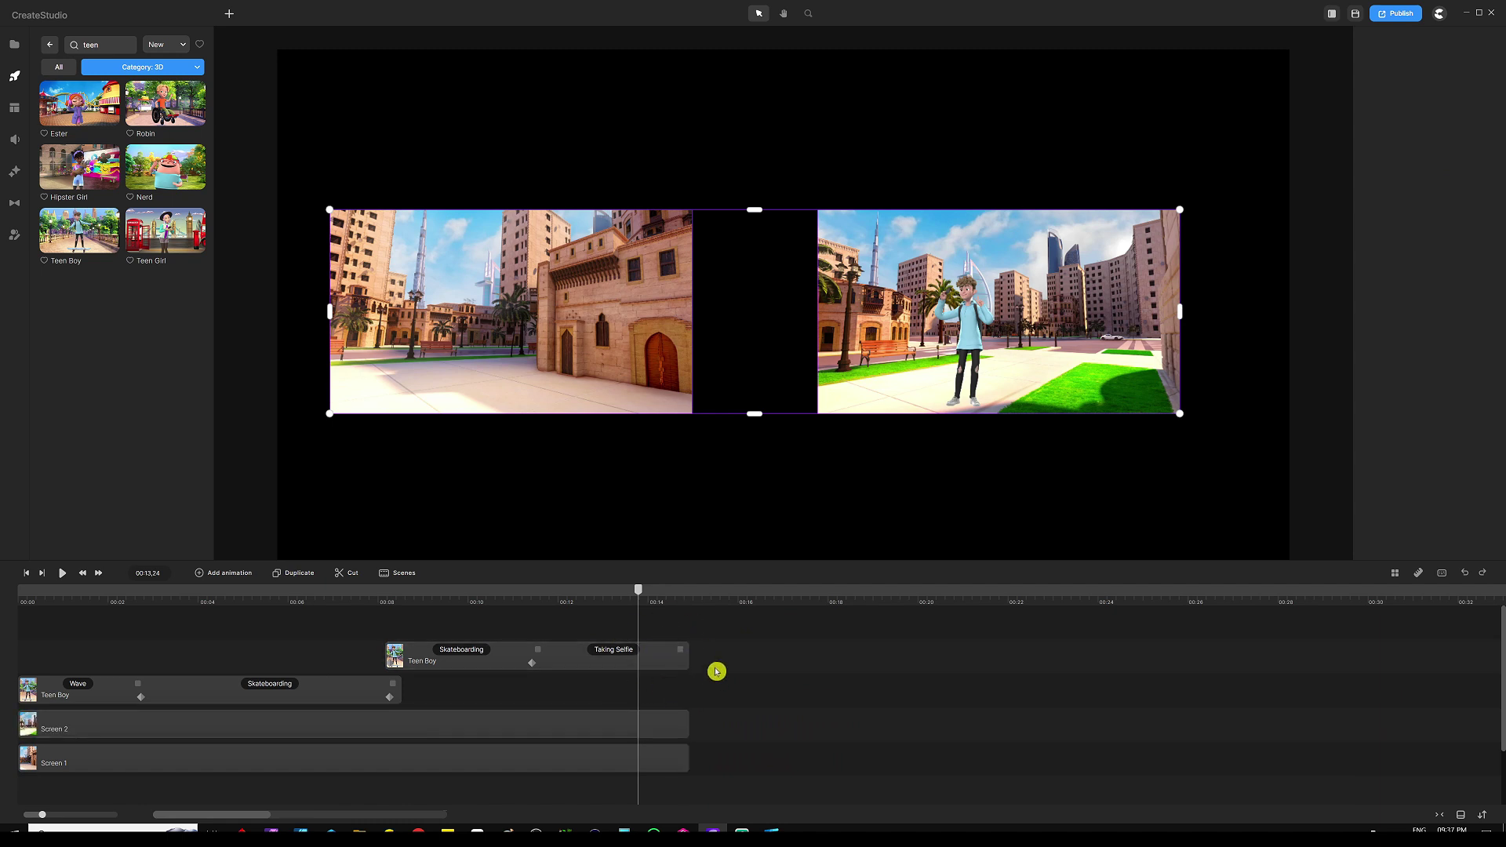
click(717, 675)
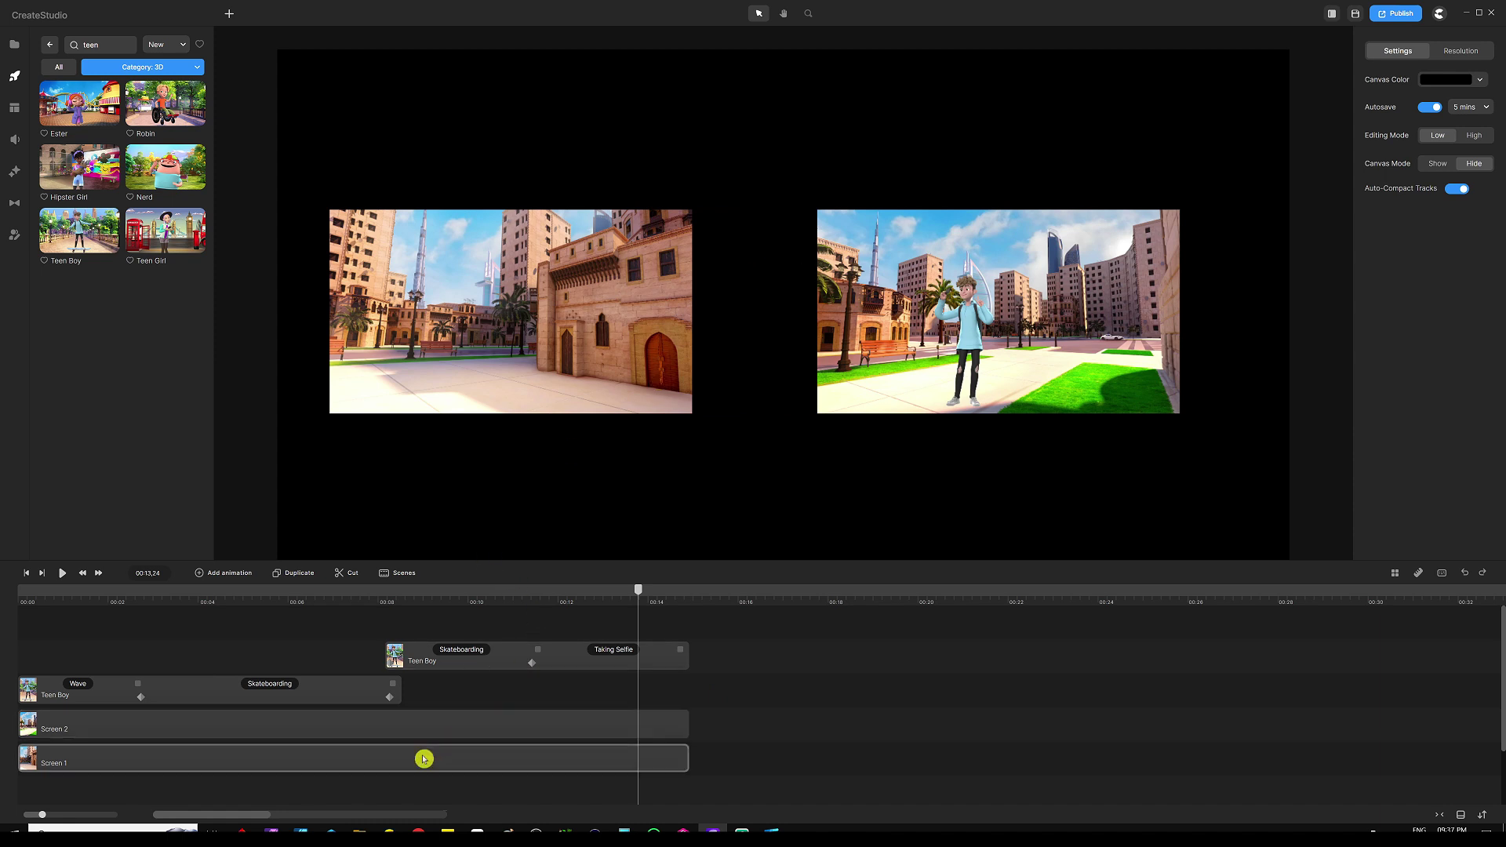
Group the boy's first clip with the left city image and name the group 'Screen 1'
click(346, 761)
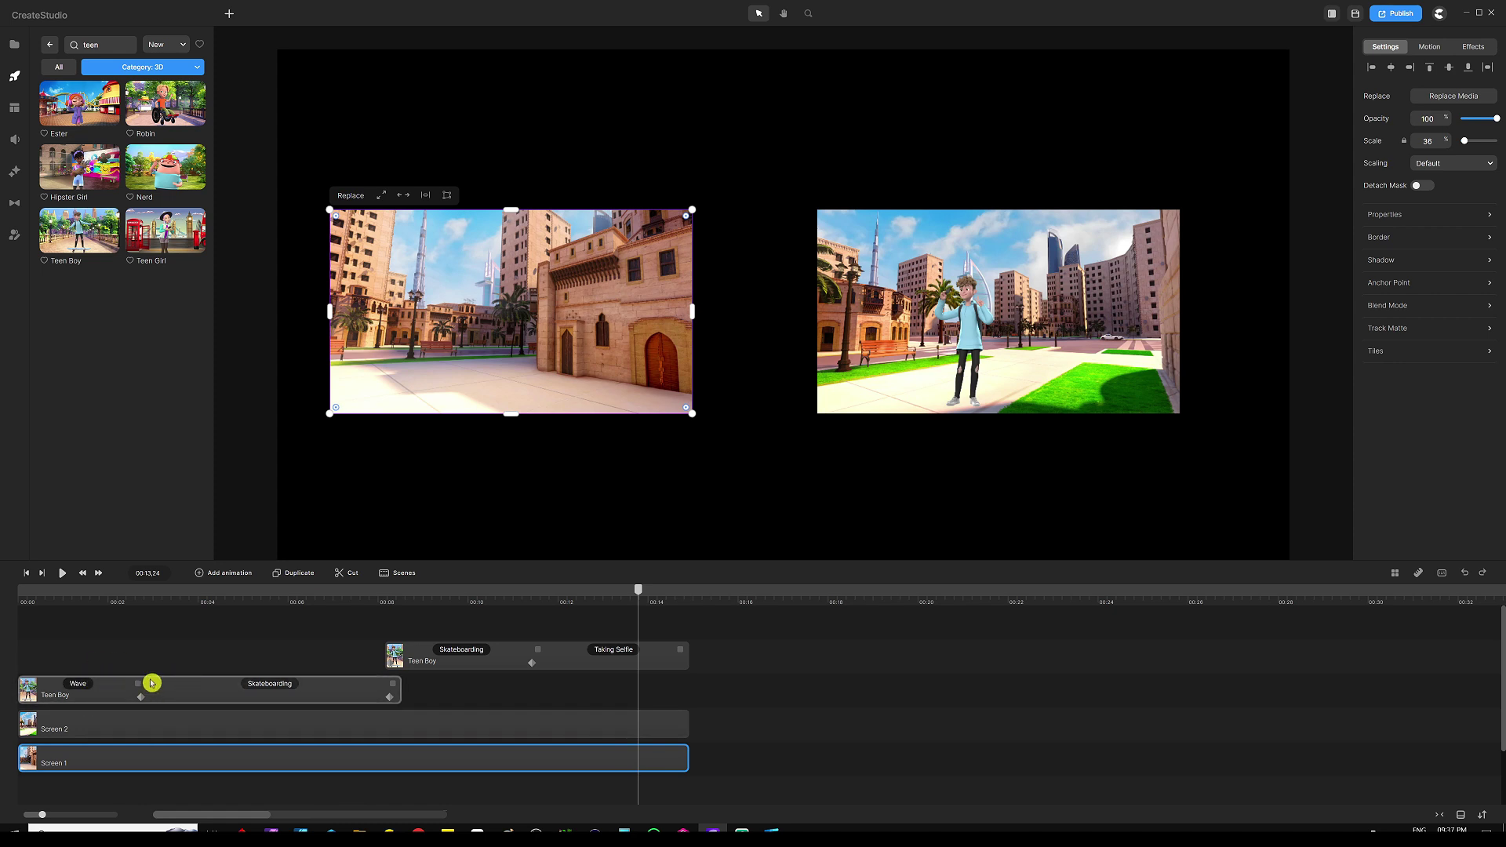
shift+click(180, 682)
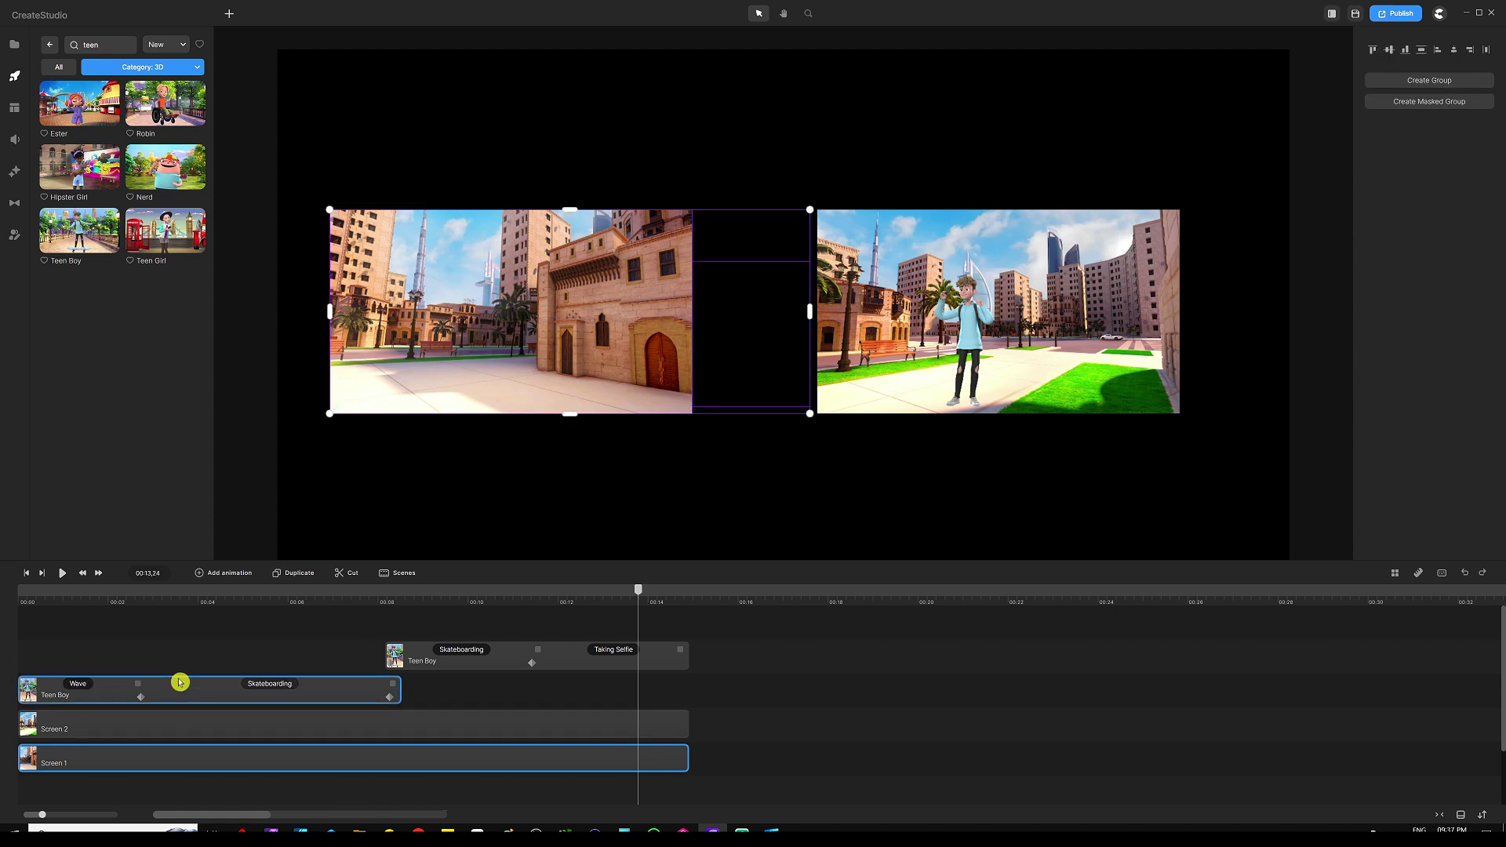
right_click(298, 763)
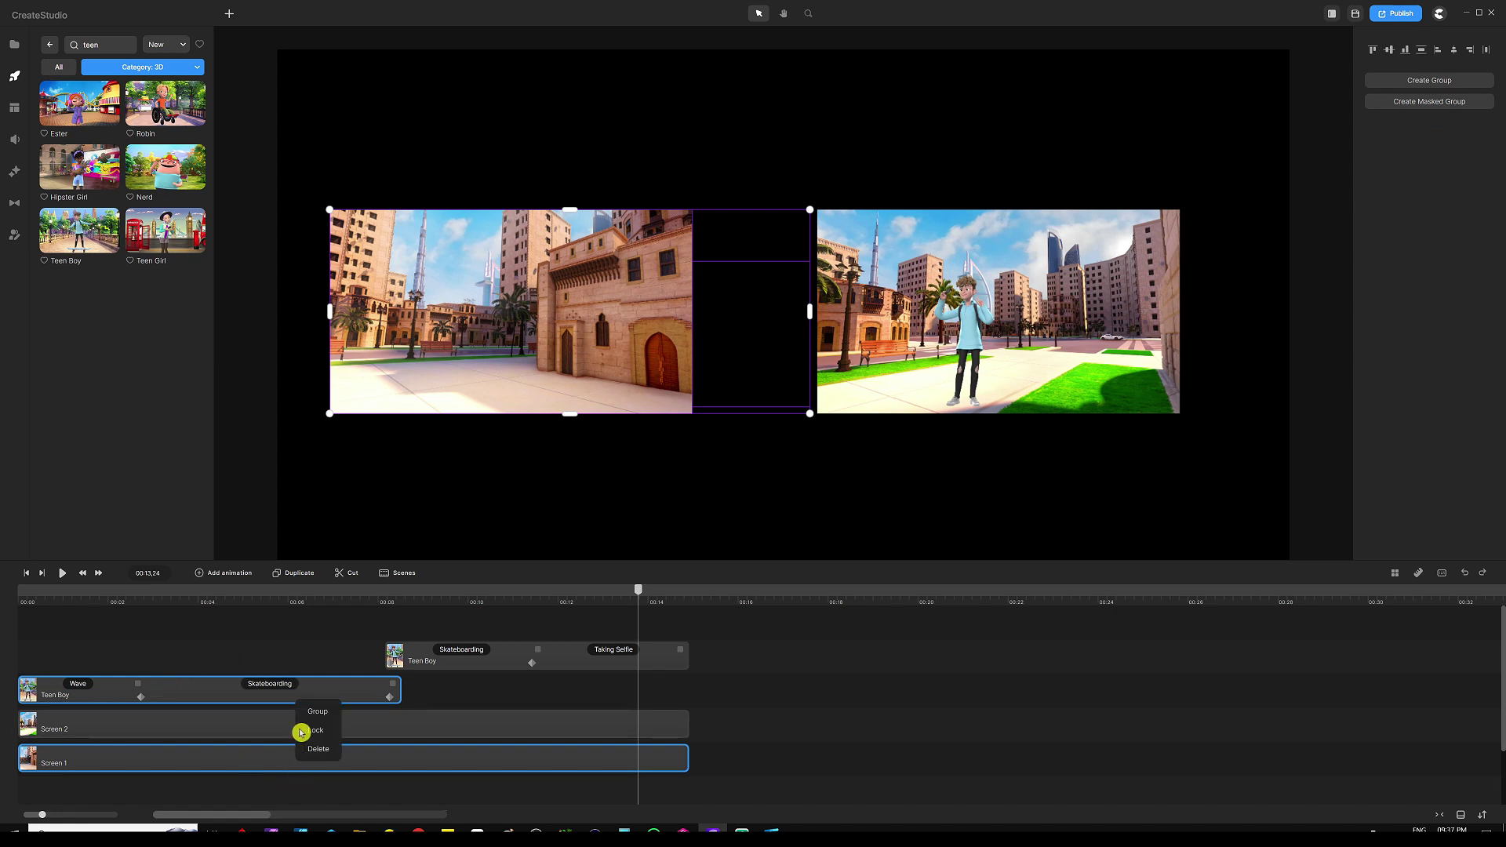
click(318, 711)
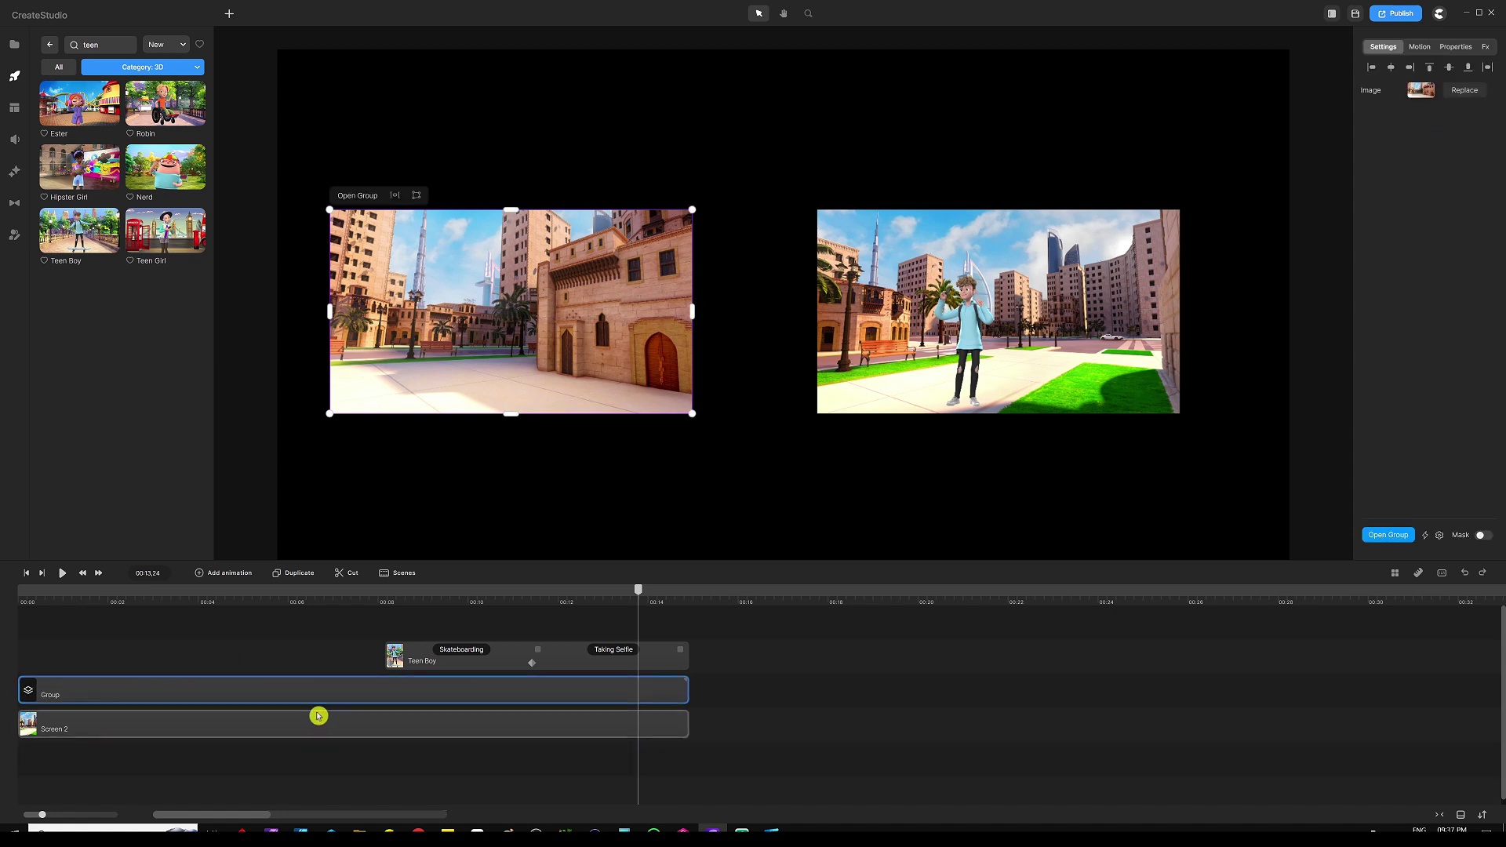
right_click(272, 690)
click(313, 512)
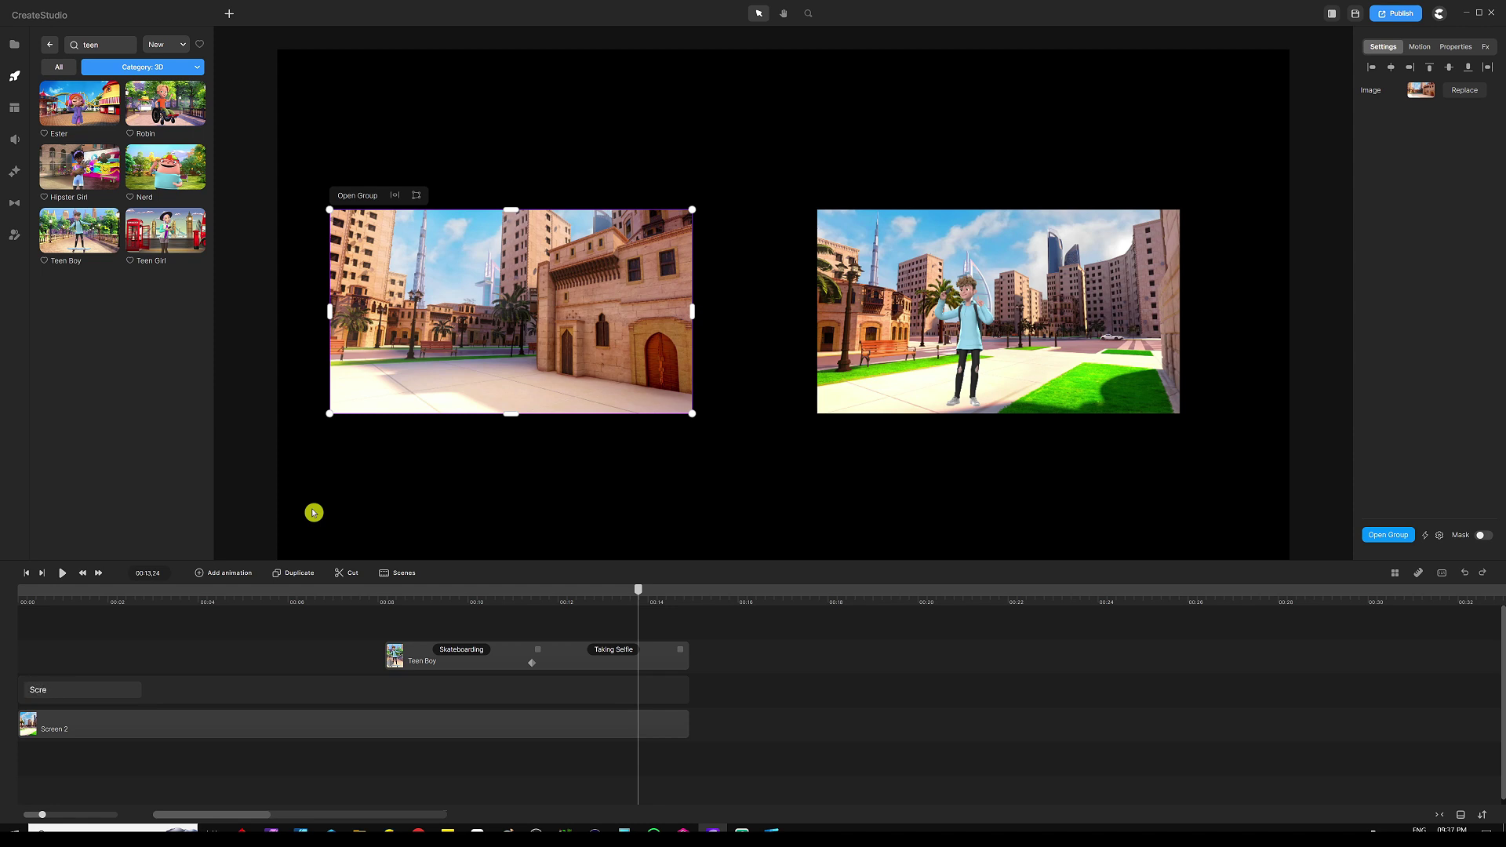
text(Screen 1)
key(Return)
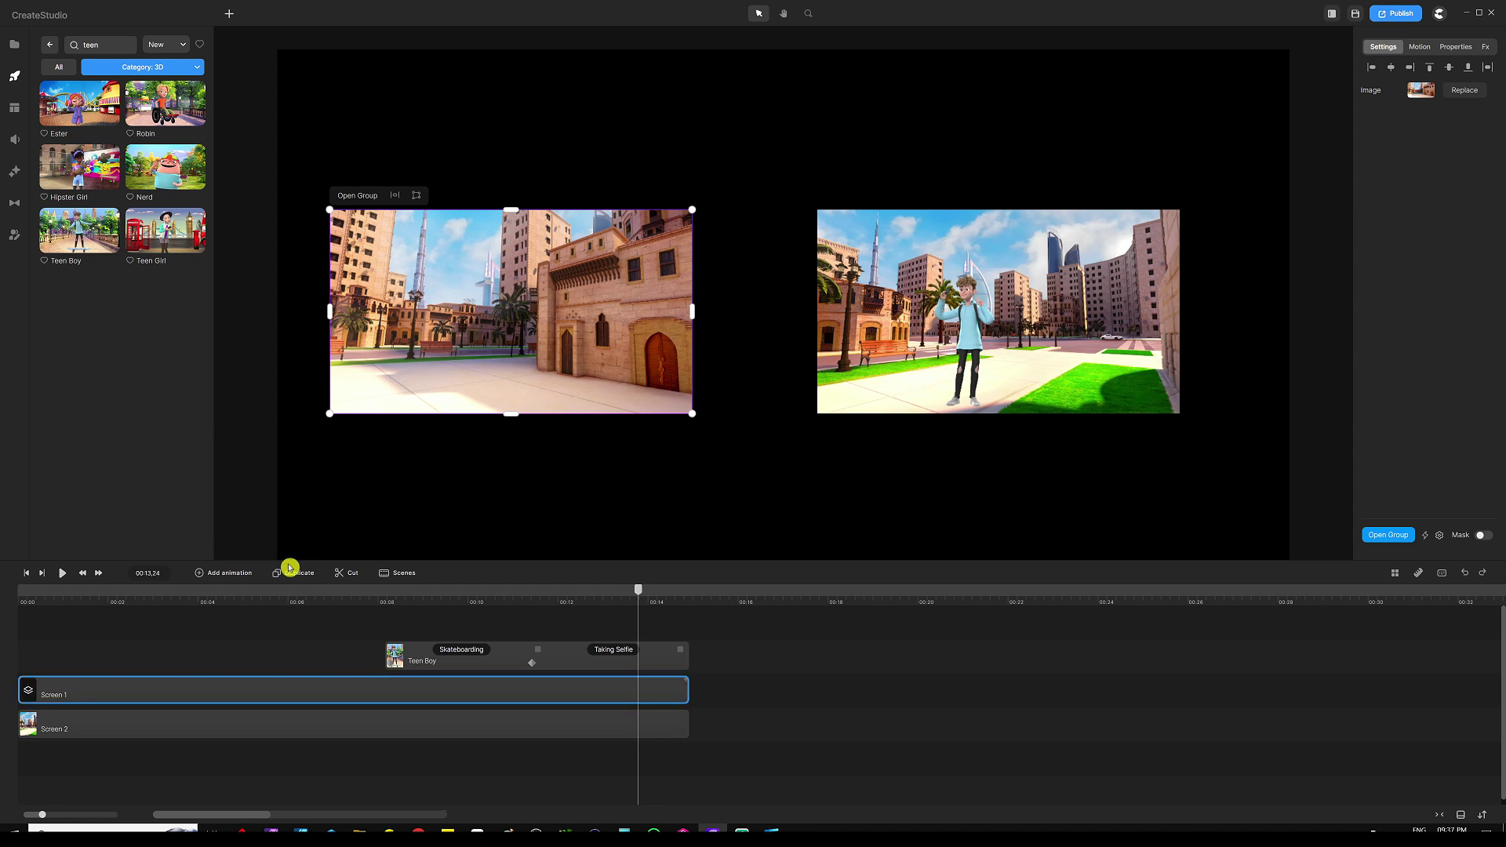
click(303, 616)
click(513, 724)
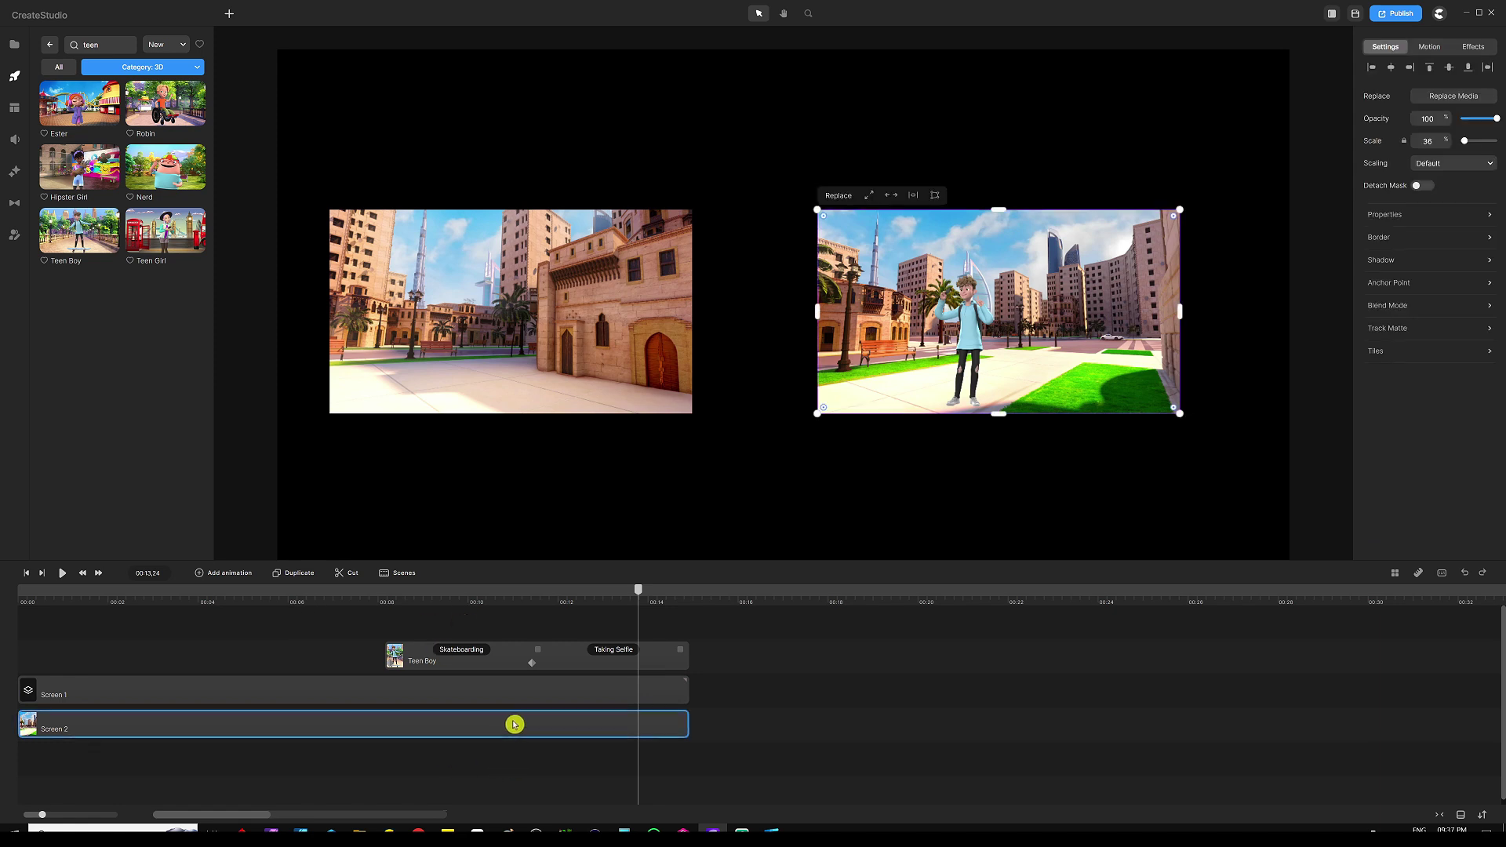
shift+click(565, 665)
Group the boy's second clip with the right city image as 'Screen 2', then preview the scene
right_click(561, 728)
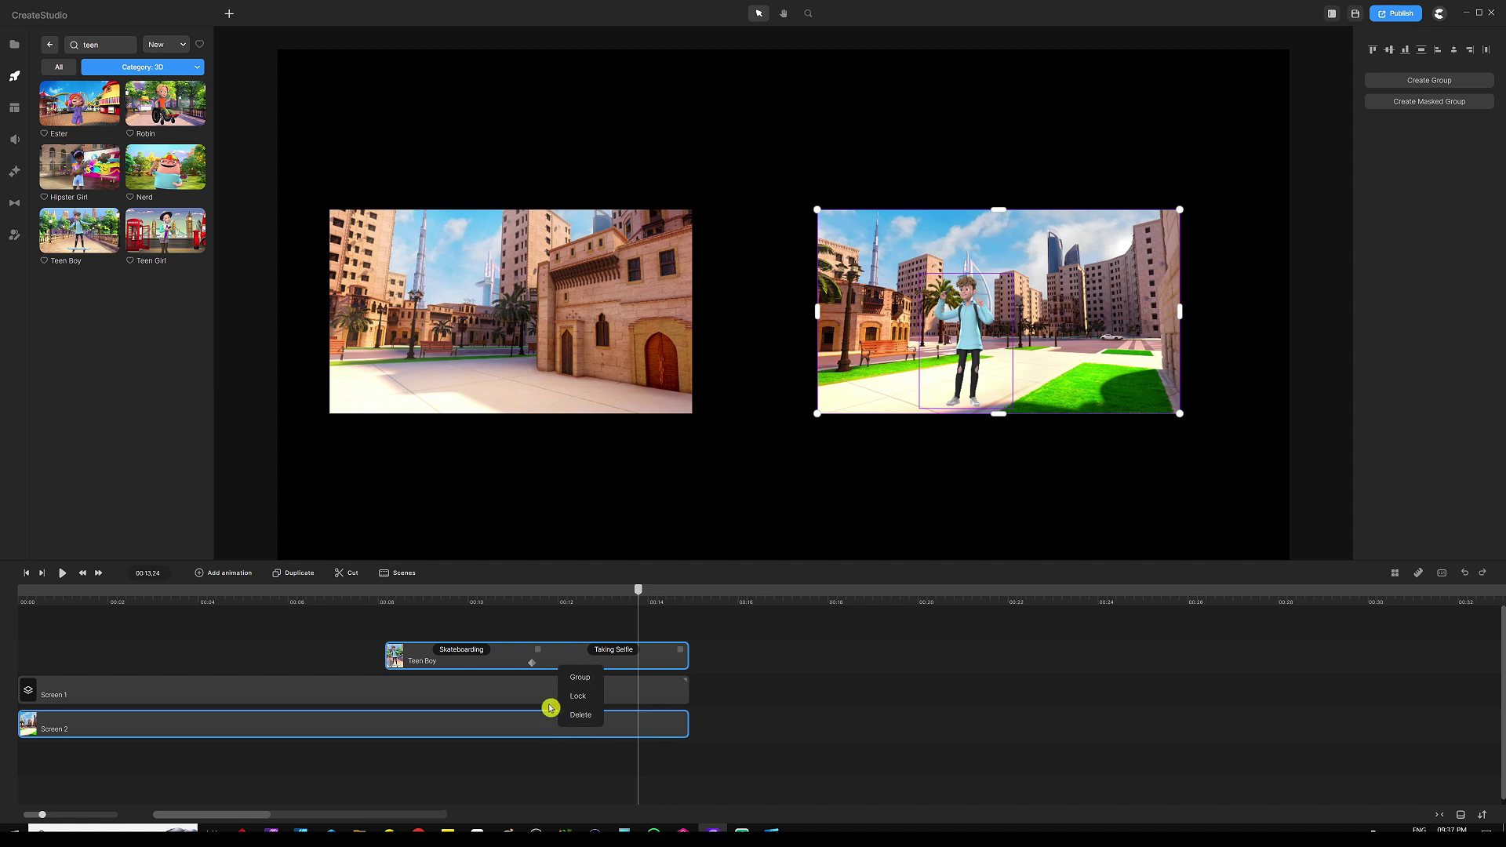
click(581, 678)
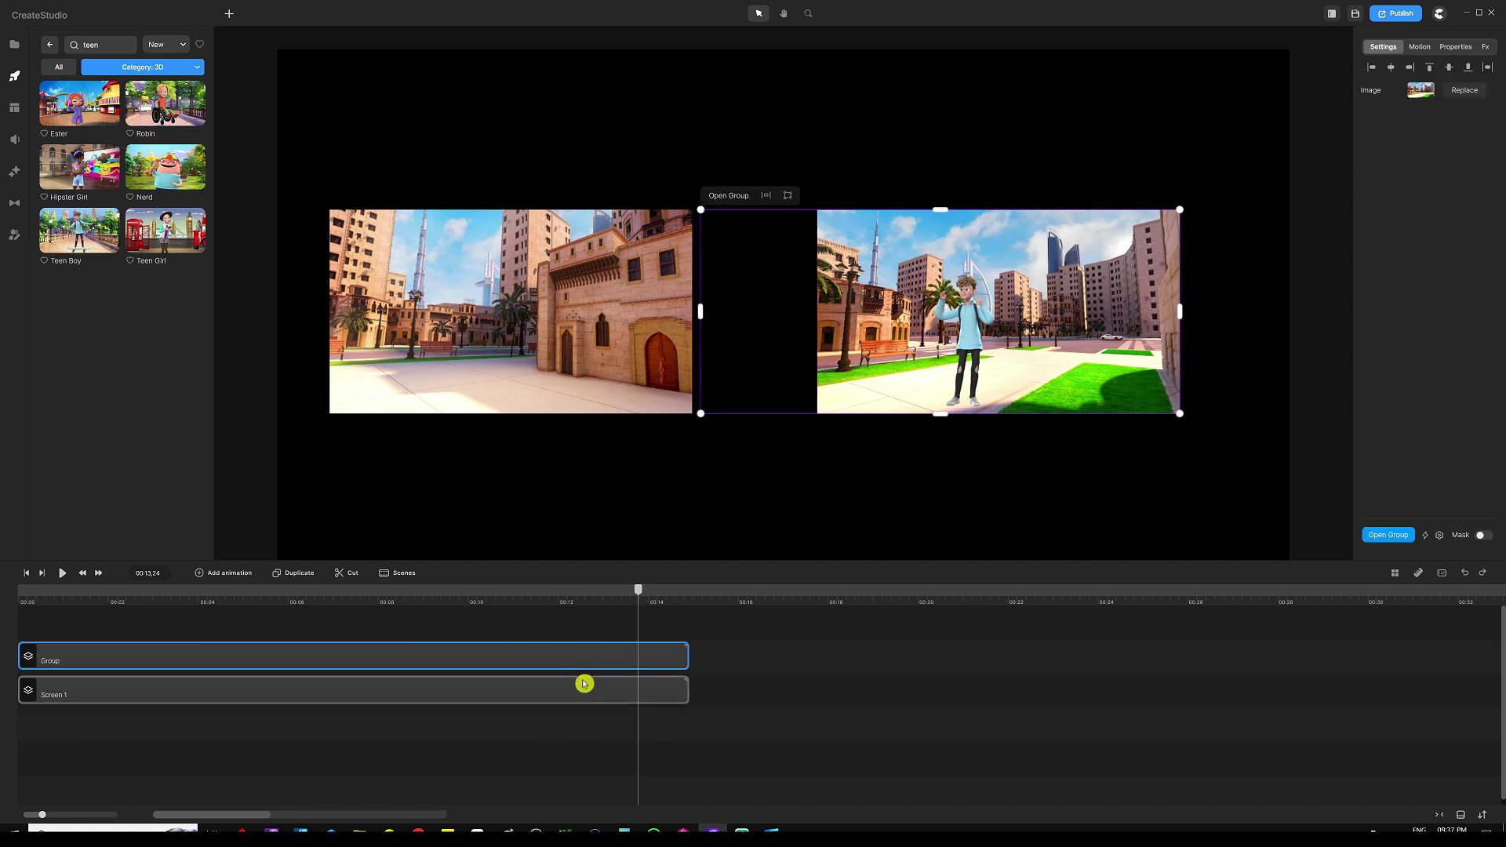
right_click(513, 661)
click(554, 480)
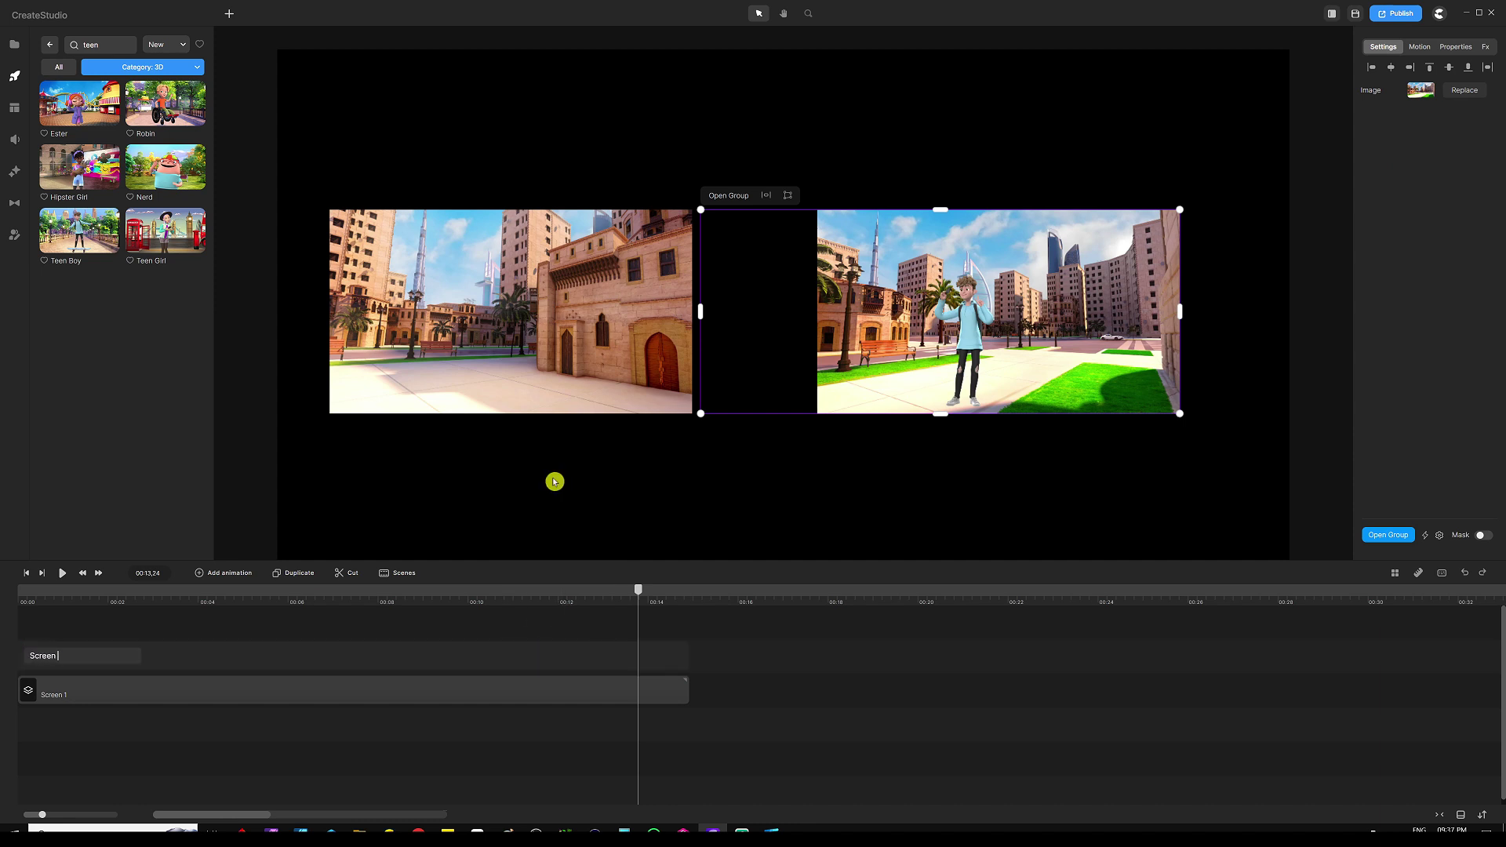
text(Screen 2)
key(Return)
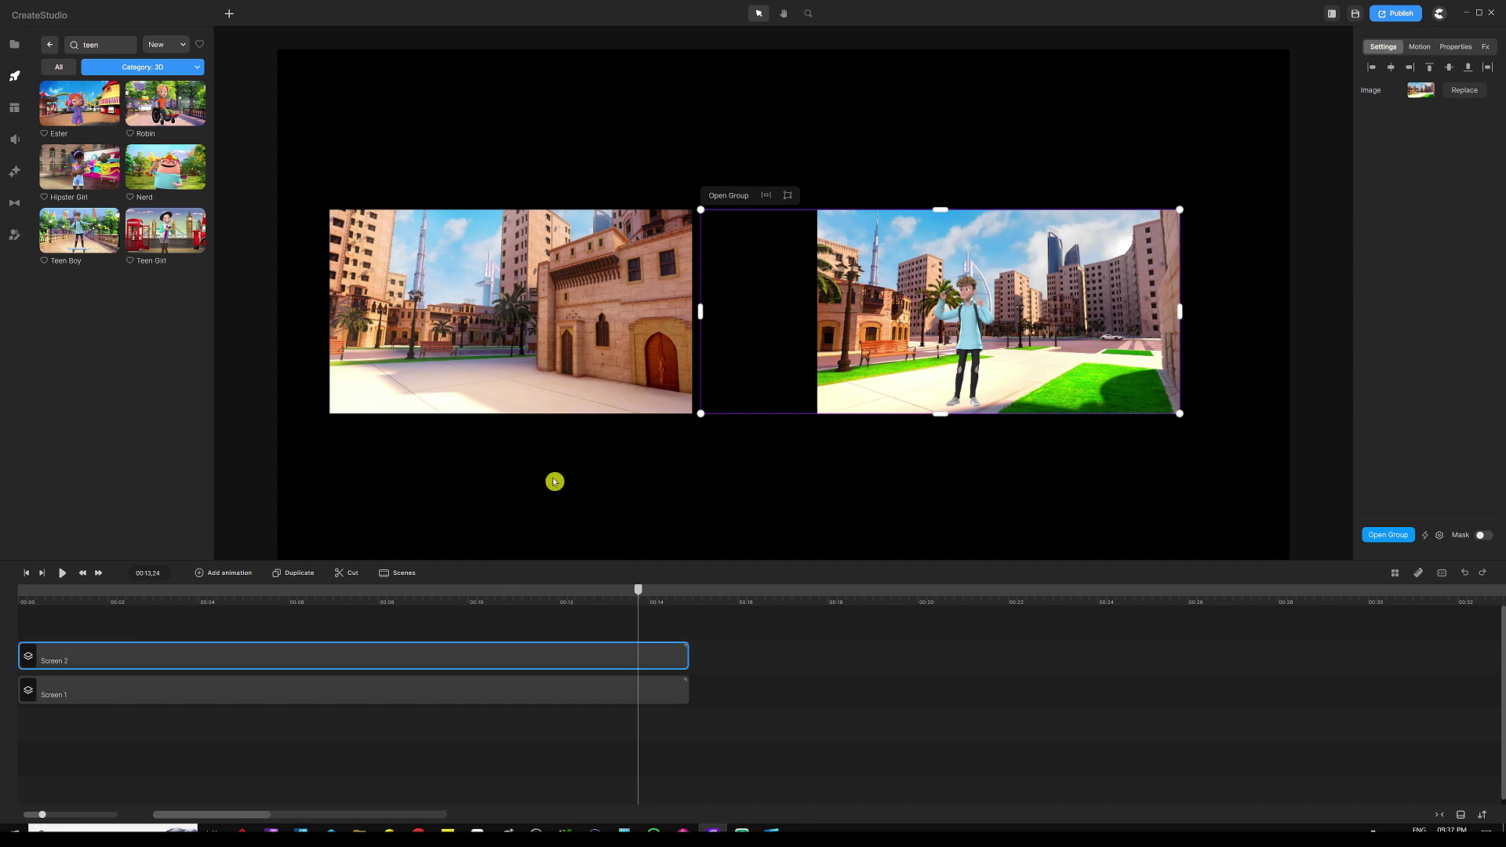
click(575, 621)
drag(637, 590, 43, 592)
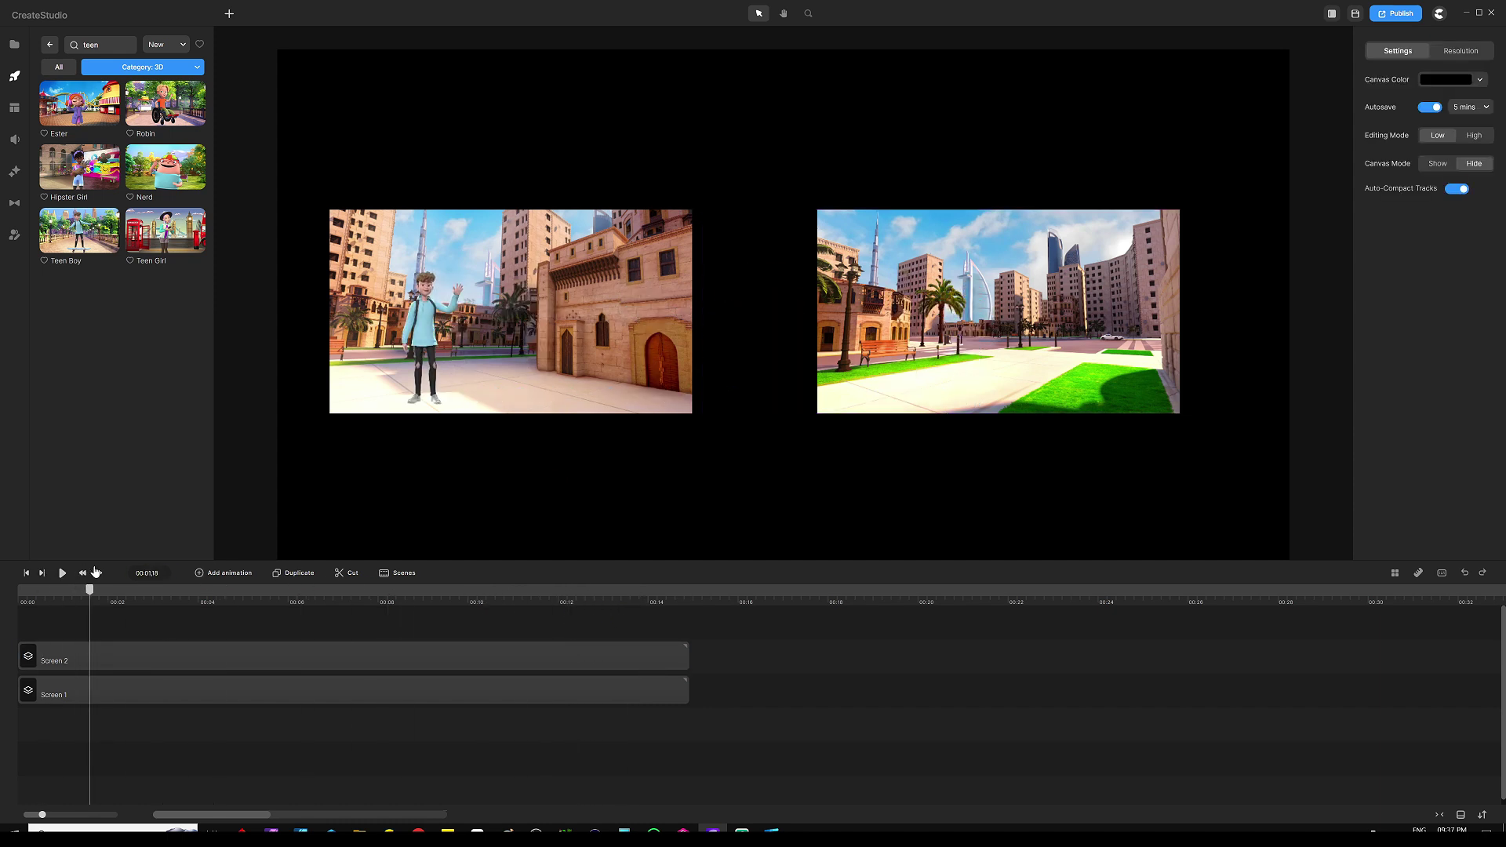
click(43, 574)
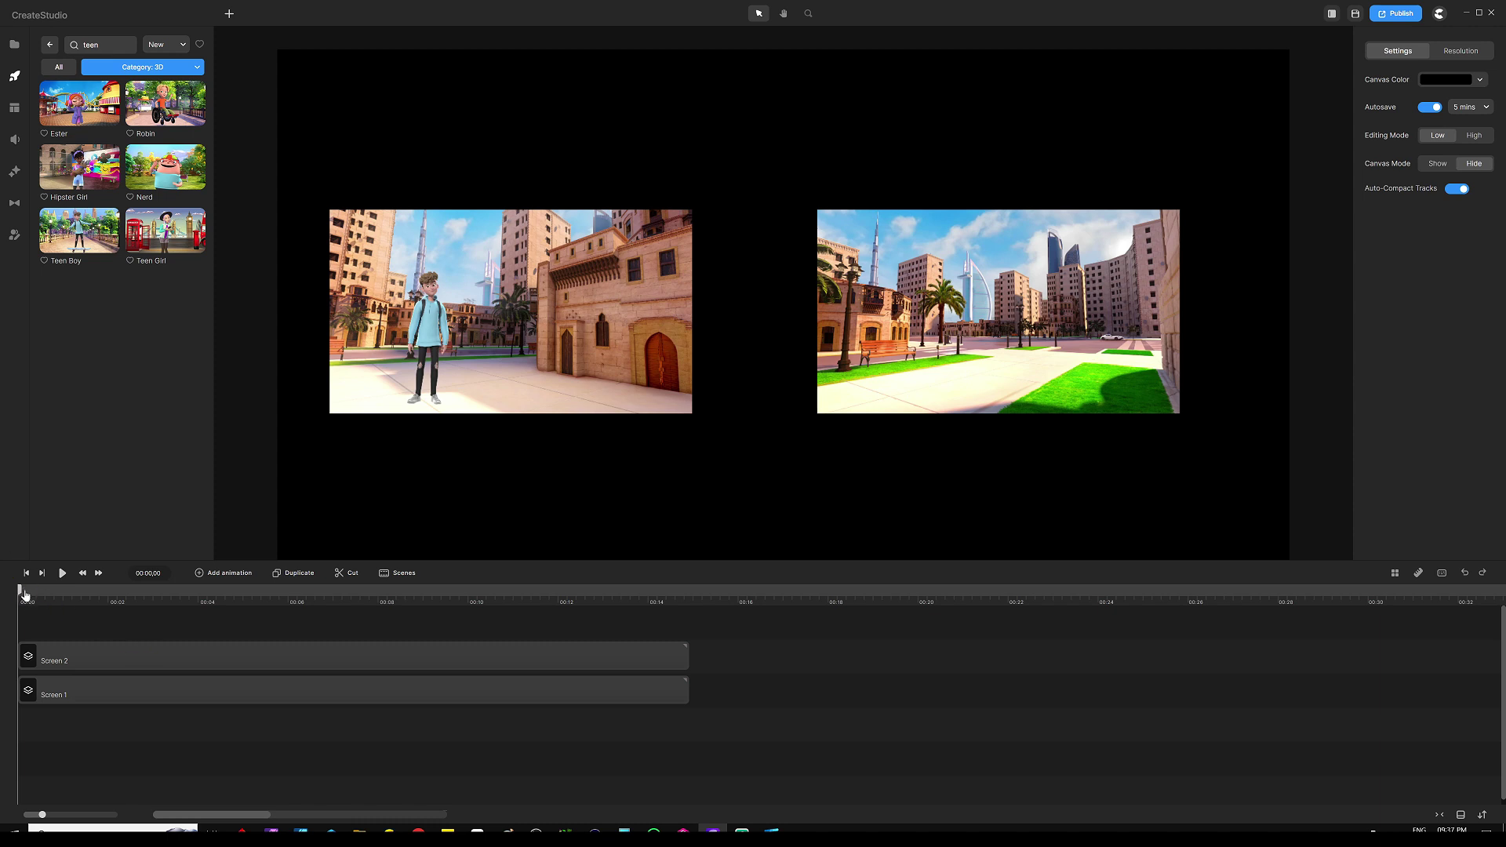
drag(19, 591, 389, 600)
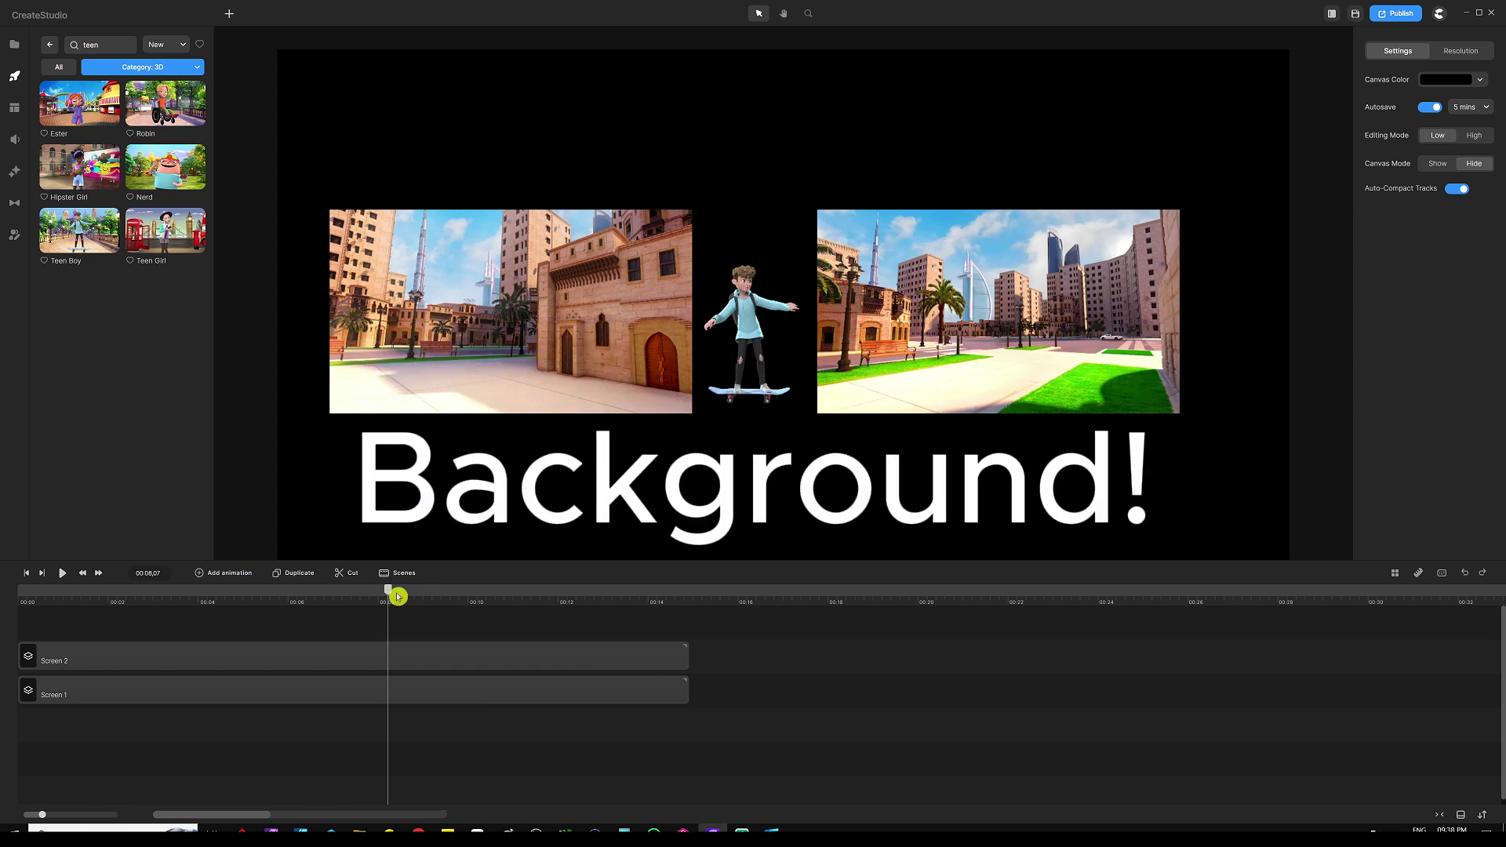
drag(387, 596, 187, 604)
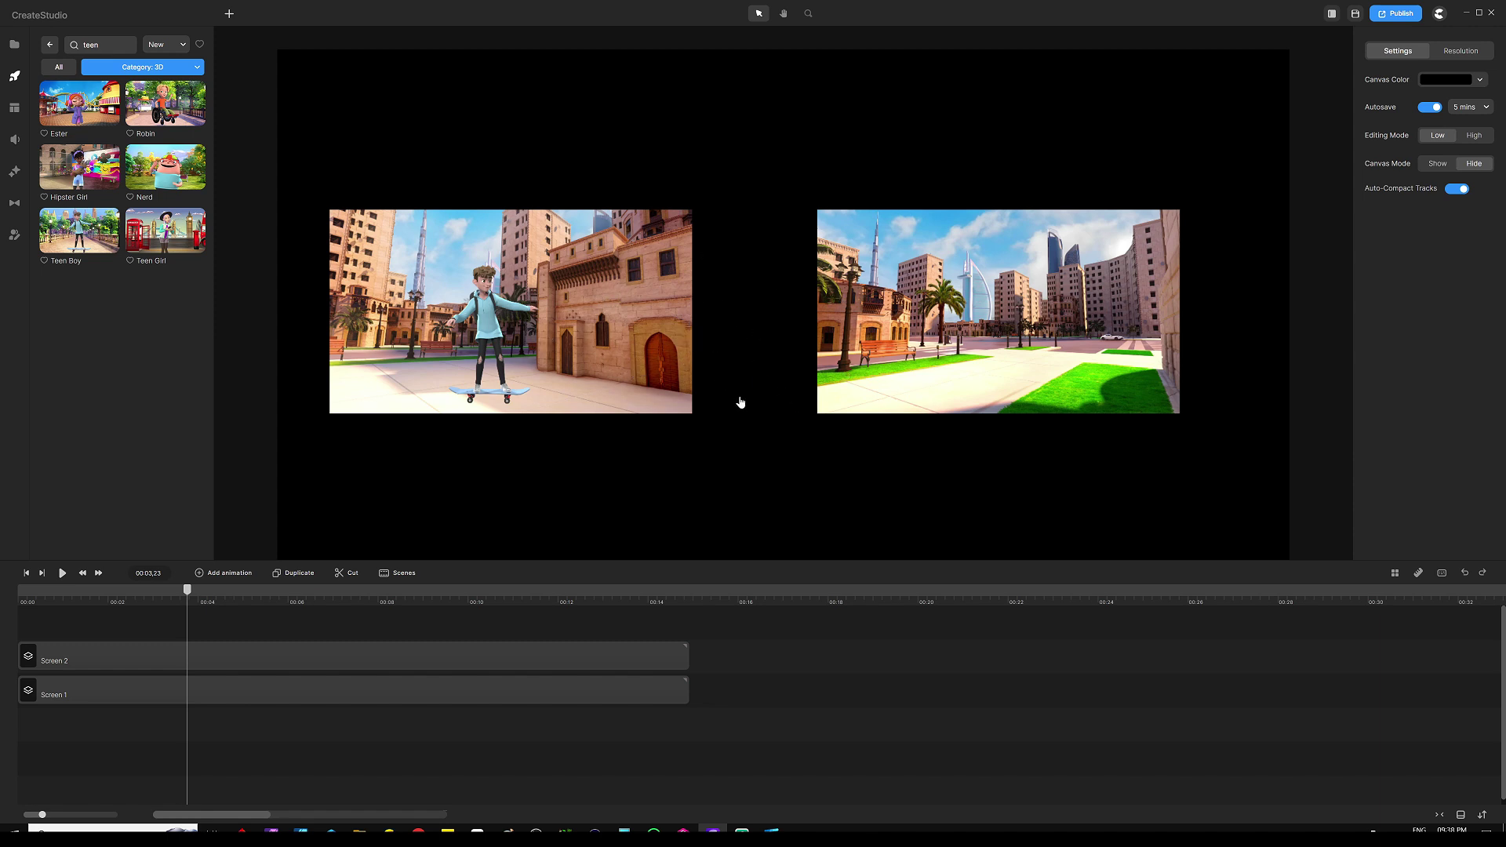
click(644, 438)
click(454, 652)
click(138, 703)
drag(189, 601, 5, 609)
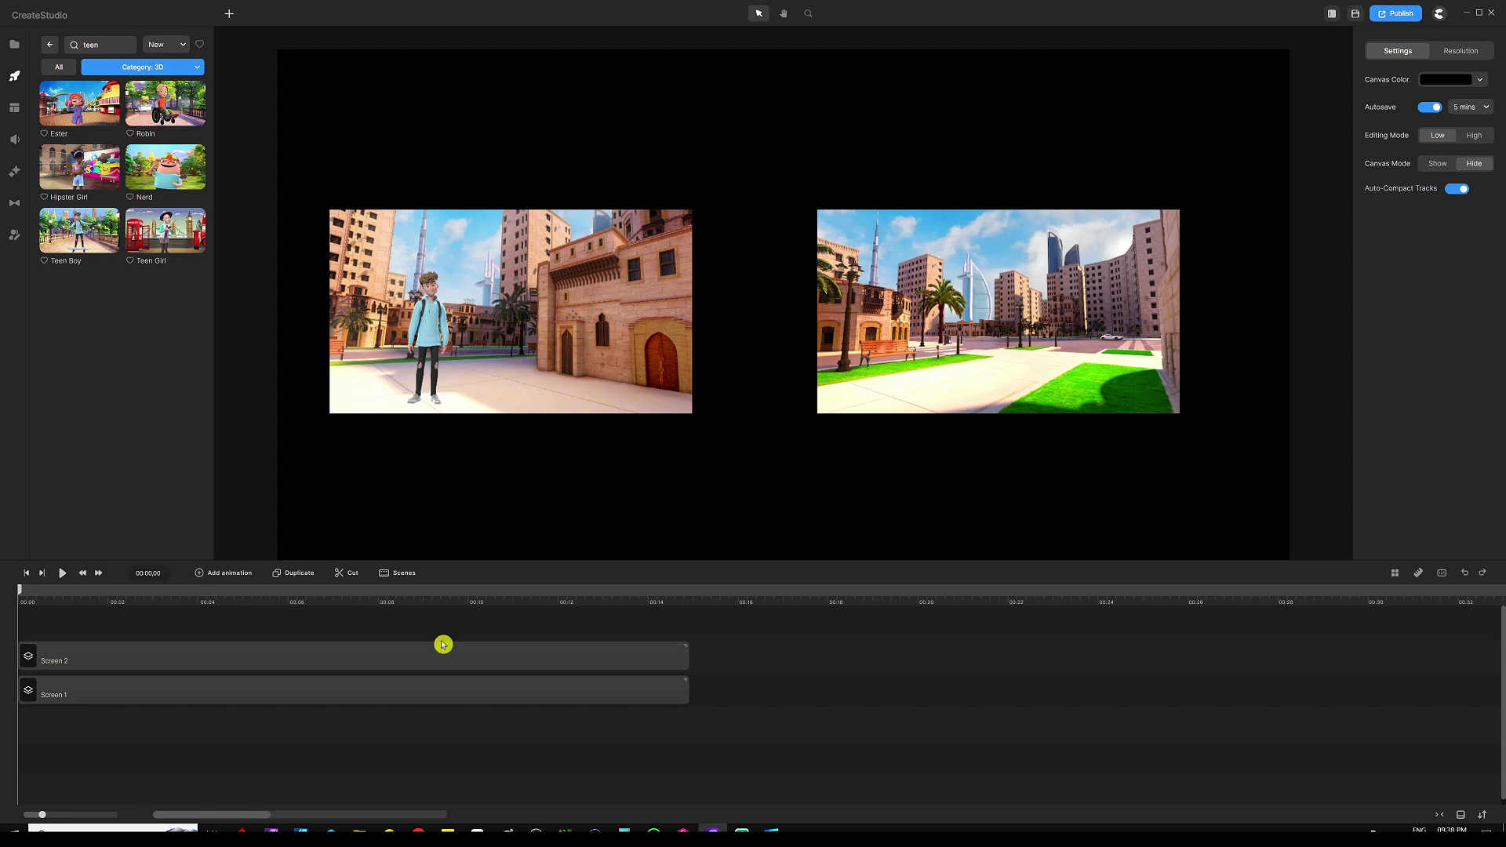
Add a blue rounded rectangle, roughly fit it over the left image, and lower its opacity to 41
key(r)
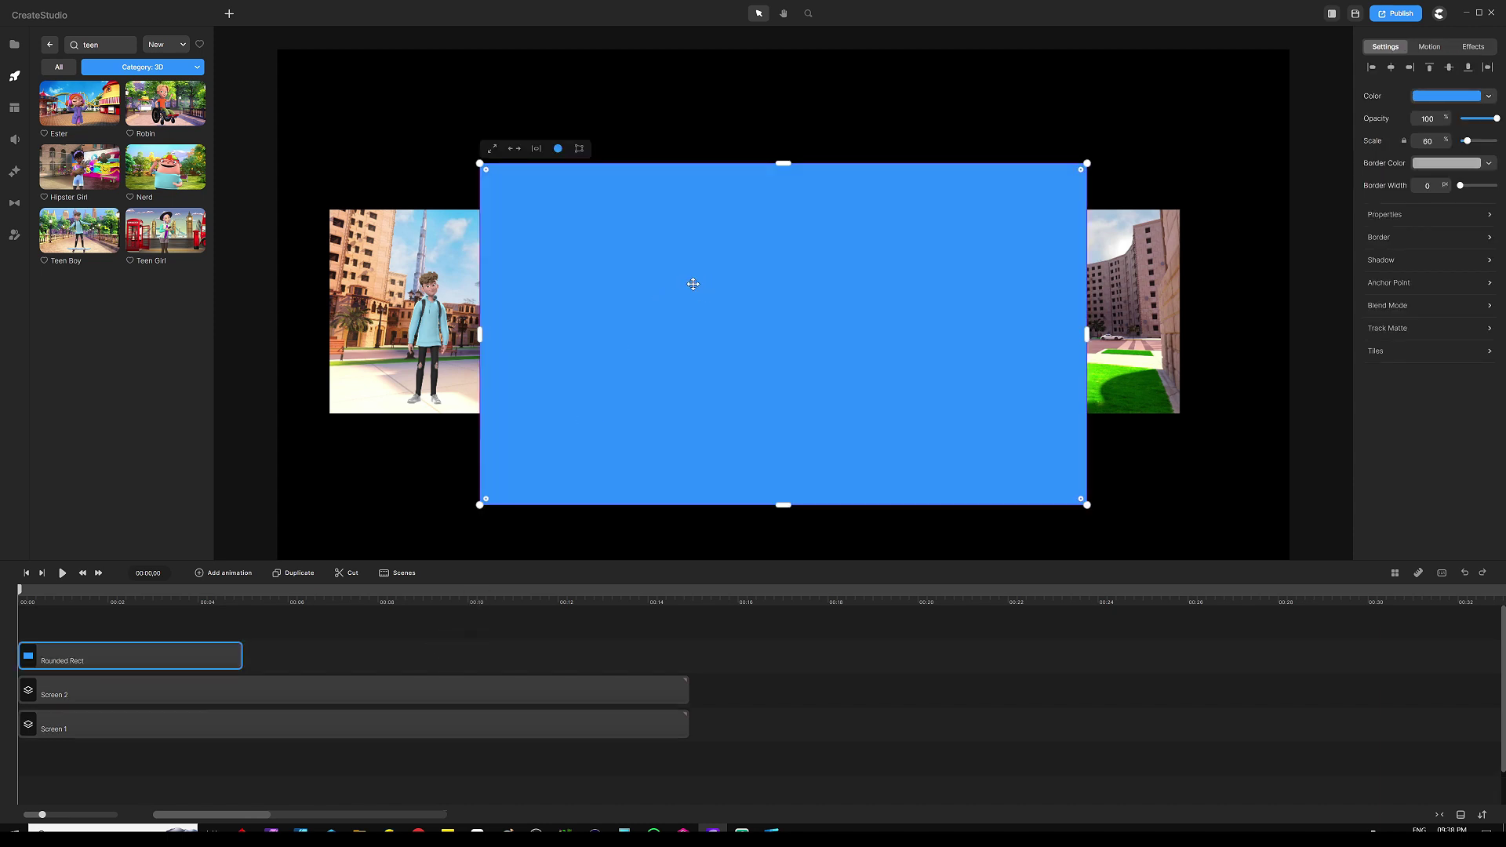
drag(693, 282, 542, 329)
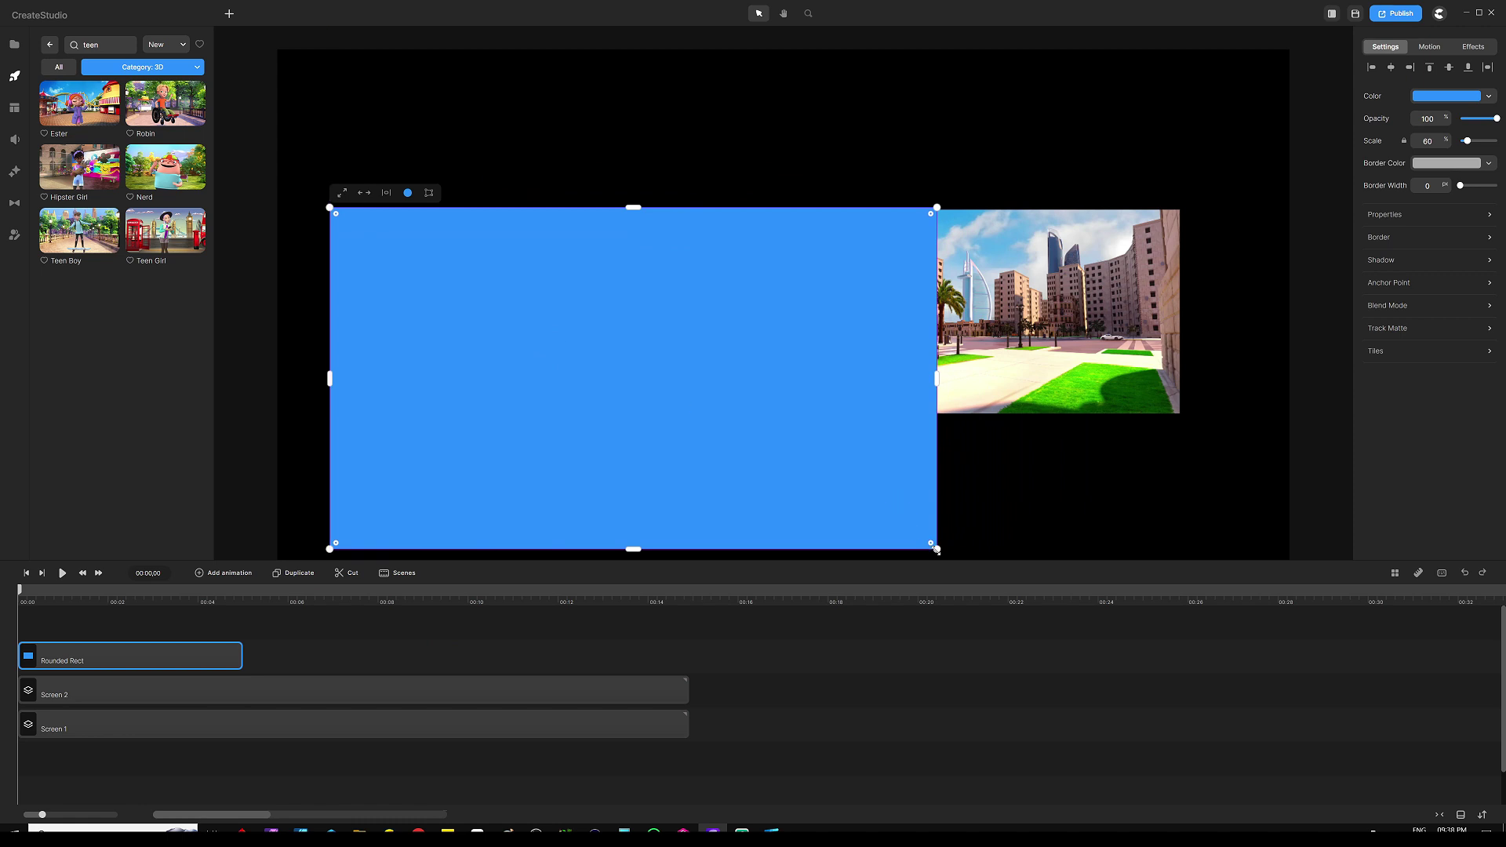
drag(936, 549, 698, 412)
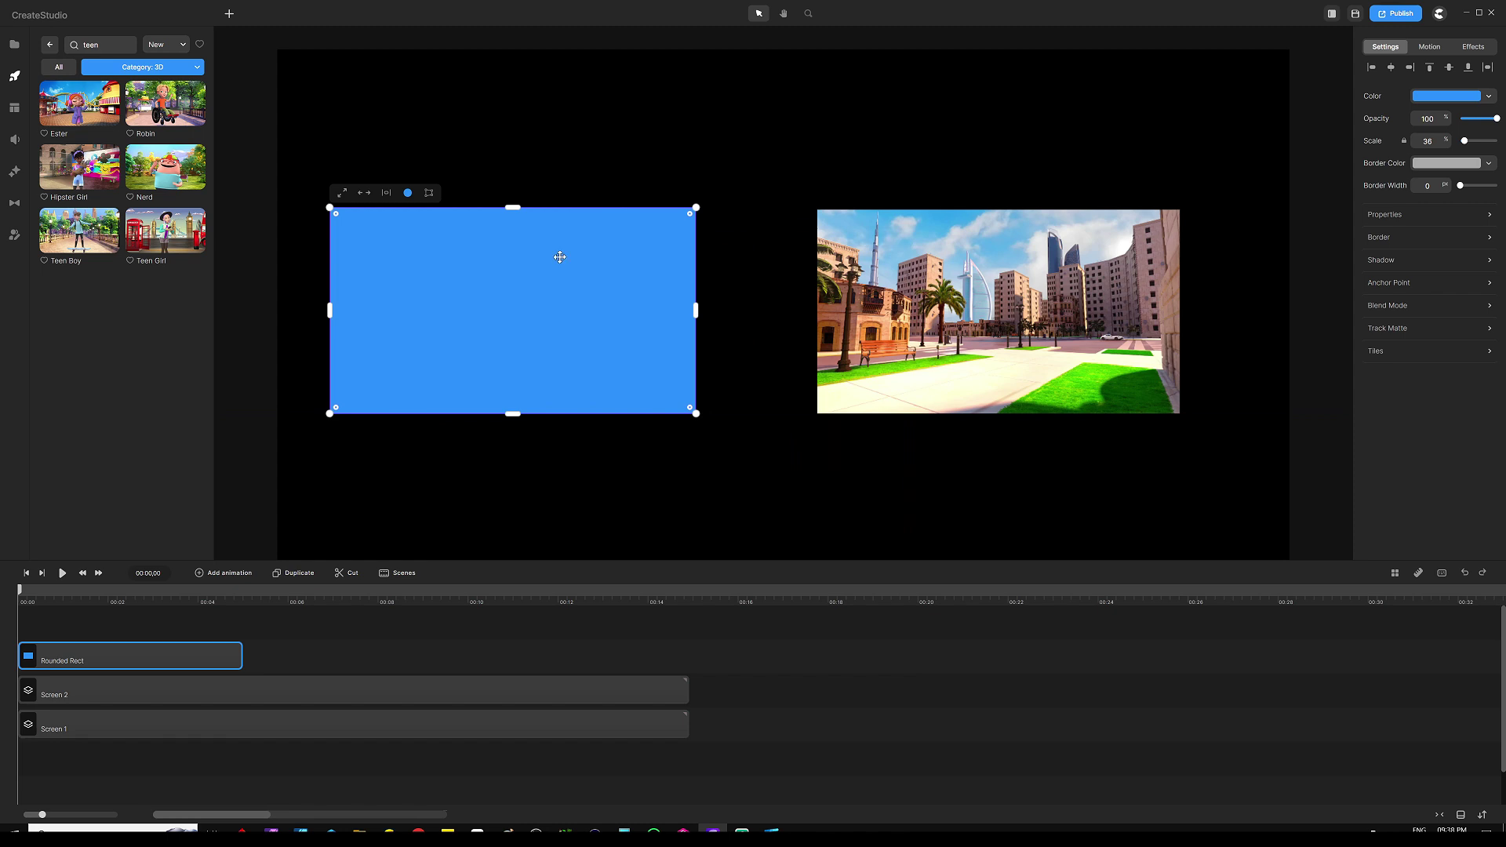
click(1475, 120)
Align the rectangle's right and top edges exactly with the left city image
scroll(519, 289, up, 2)
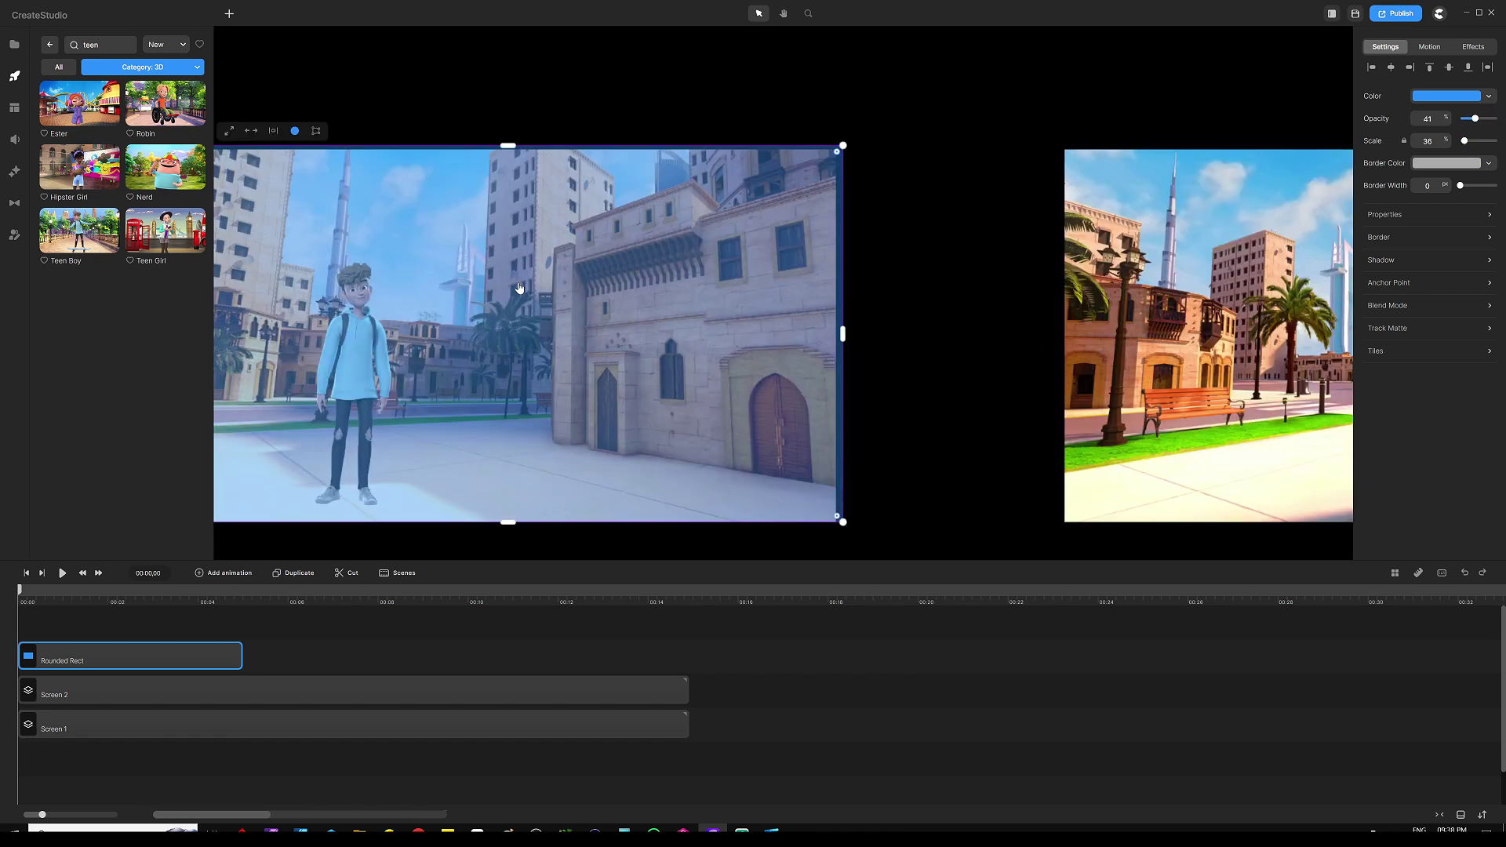
drag(843, 332, 836, 333)
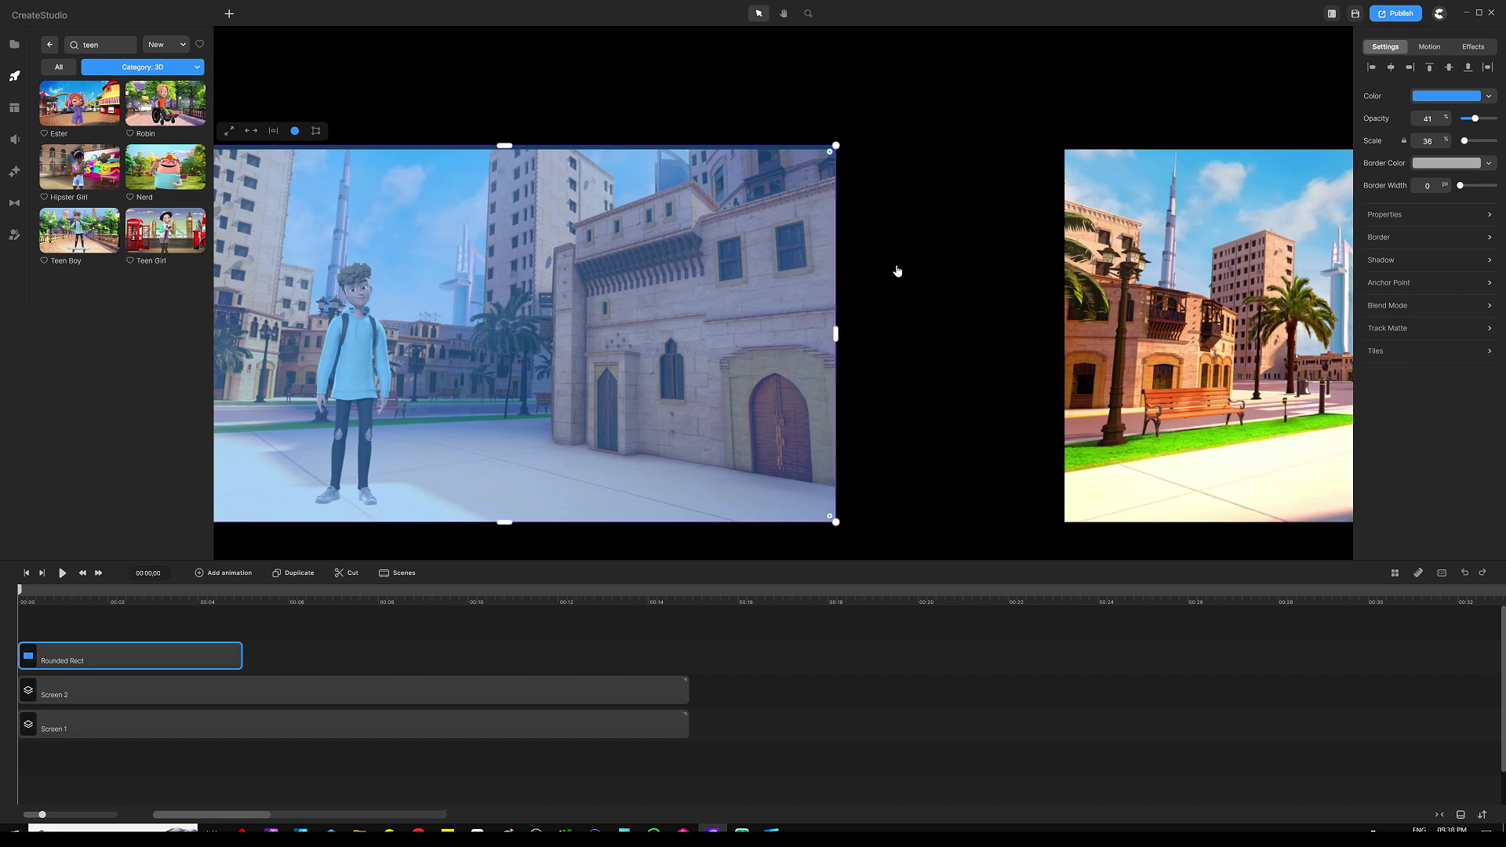
scroll(898, 270, down, 3)
scroll(694, 238, up, 4)
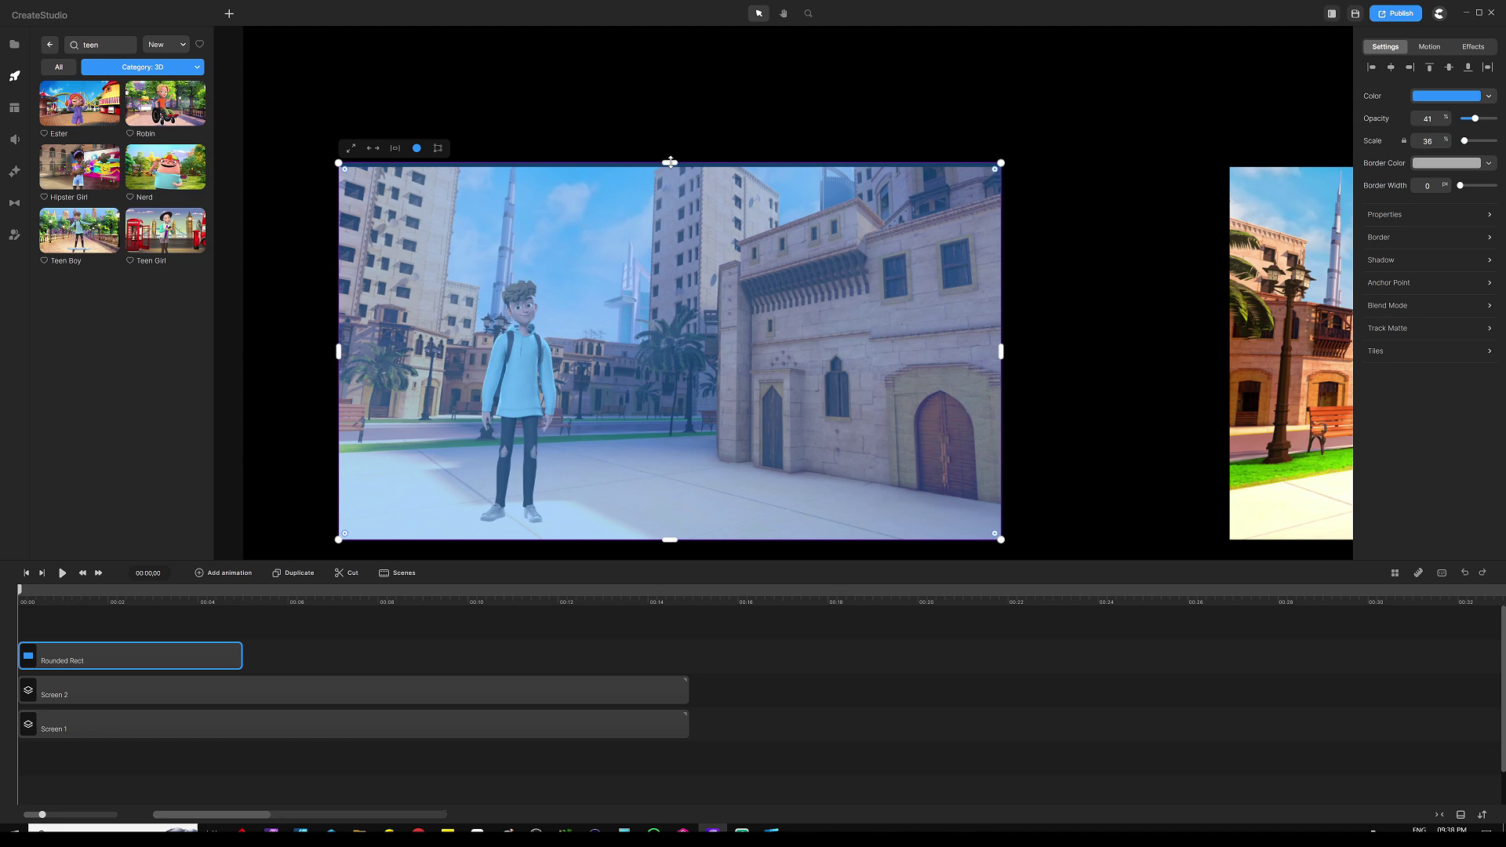
drag(670, 162, 671, 168)
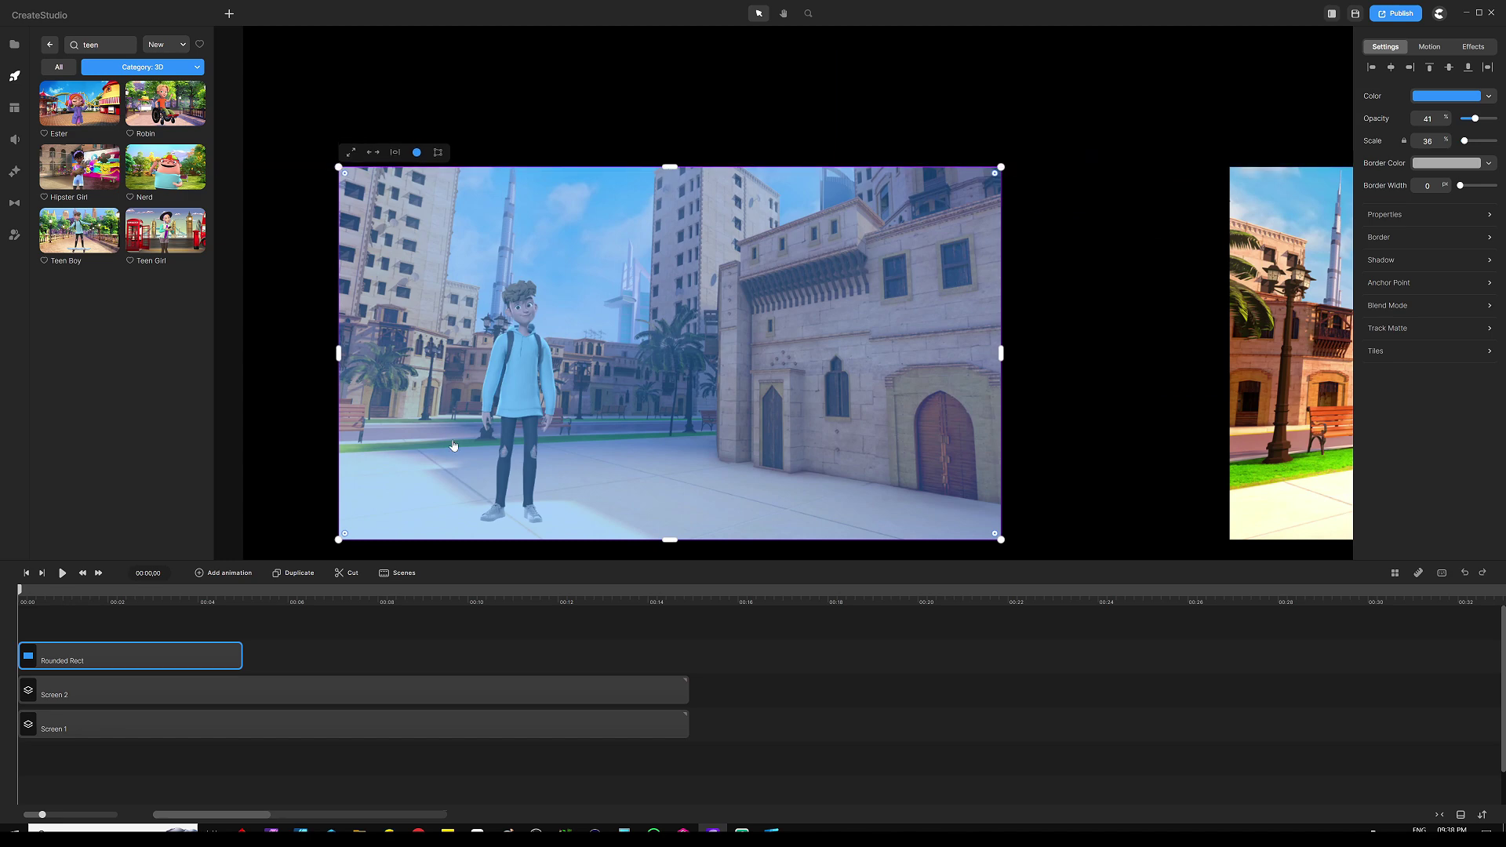
scroll(653, 486, down, 3)
scroll(663, 495, up, 5)
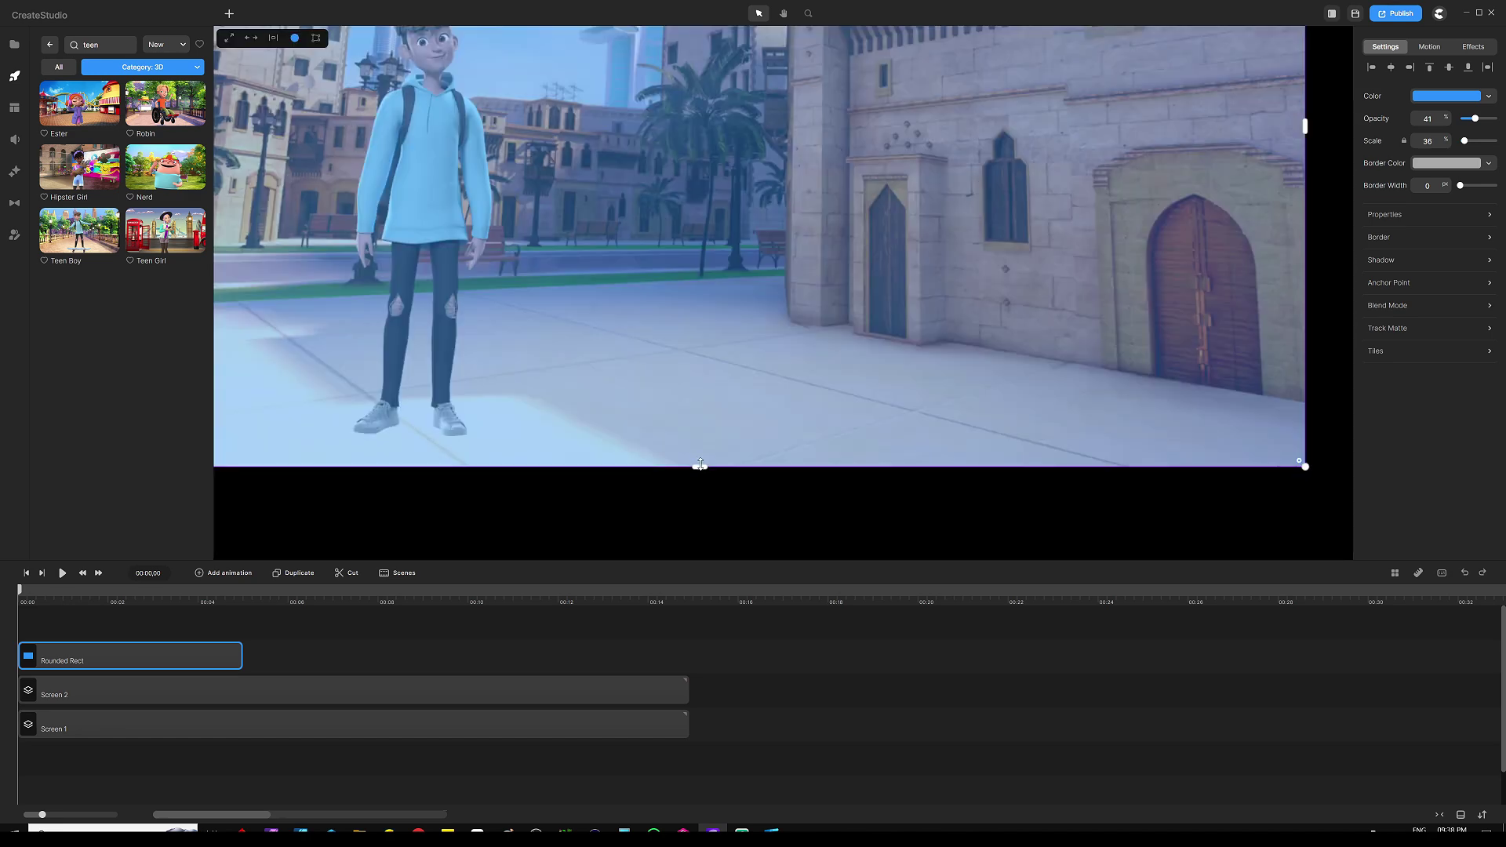
scroll(671, 446, down, 3)
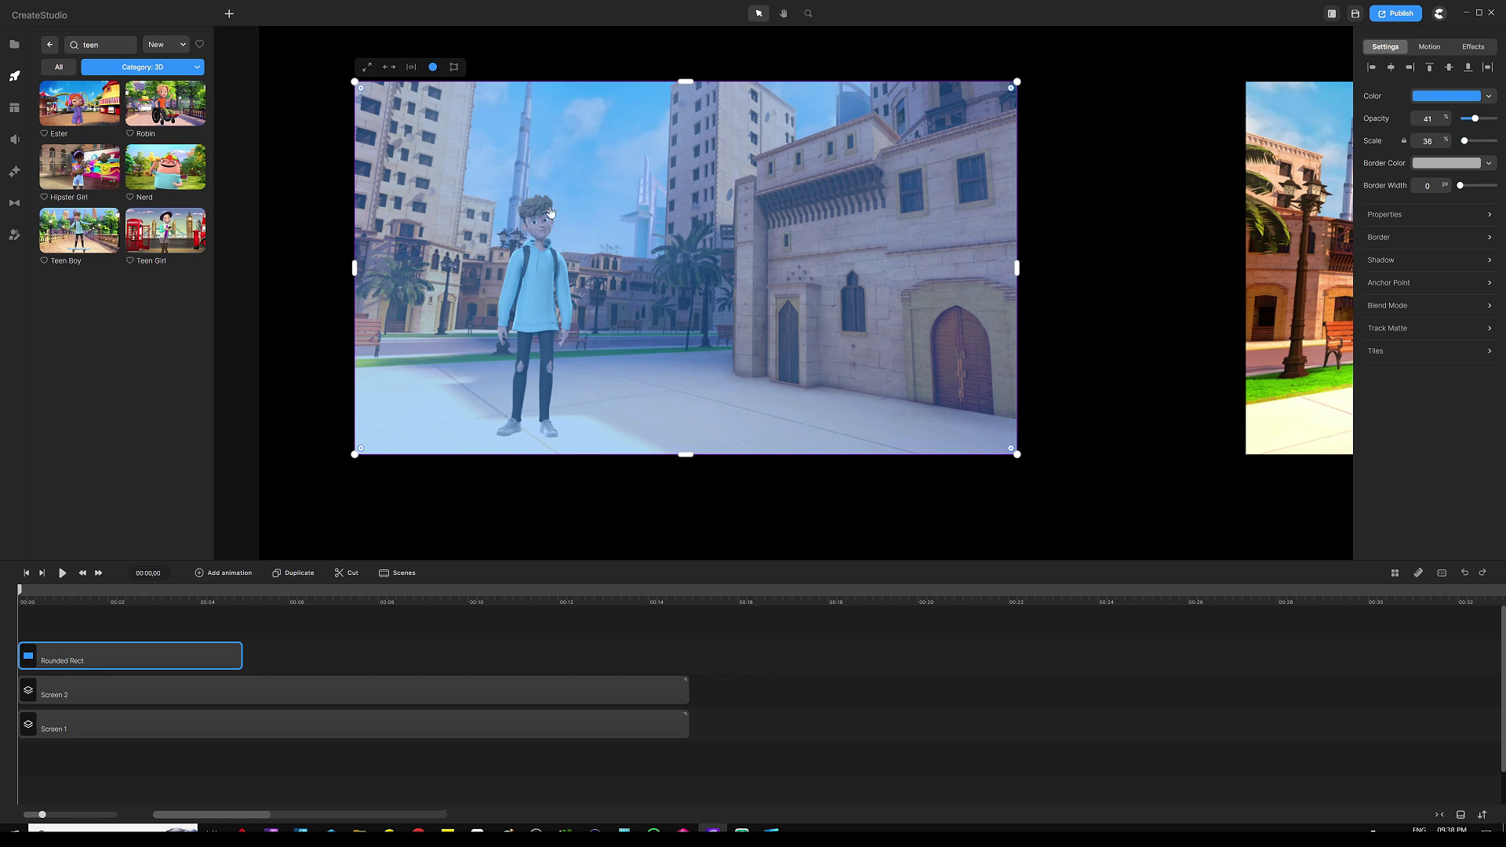
scroll(575, 267, down, 3)
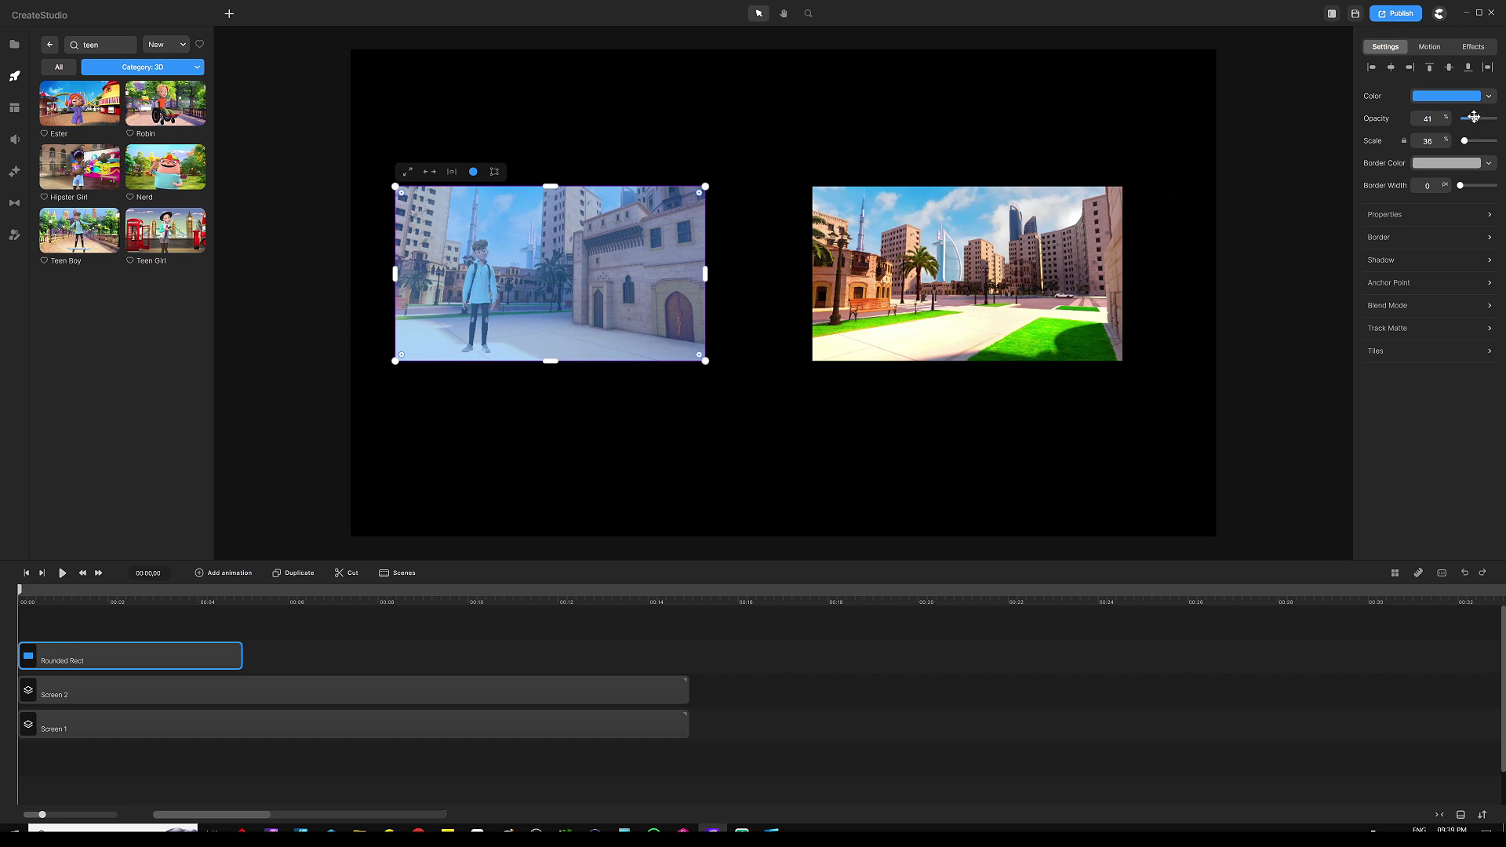
Restore the blue rectangle's opacity to 100
drag(1475, 118, 1500, 119)
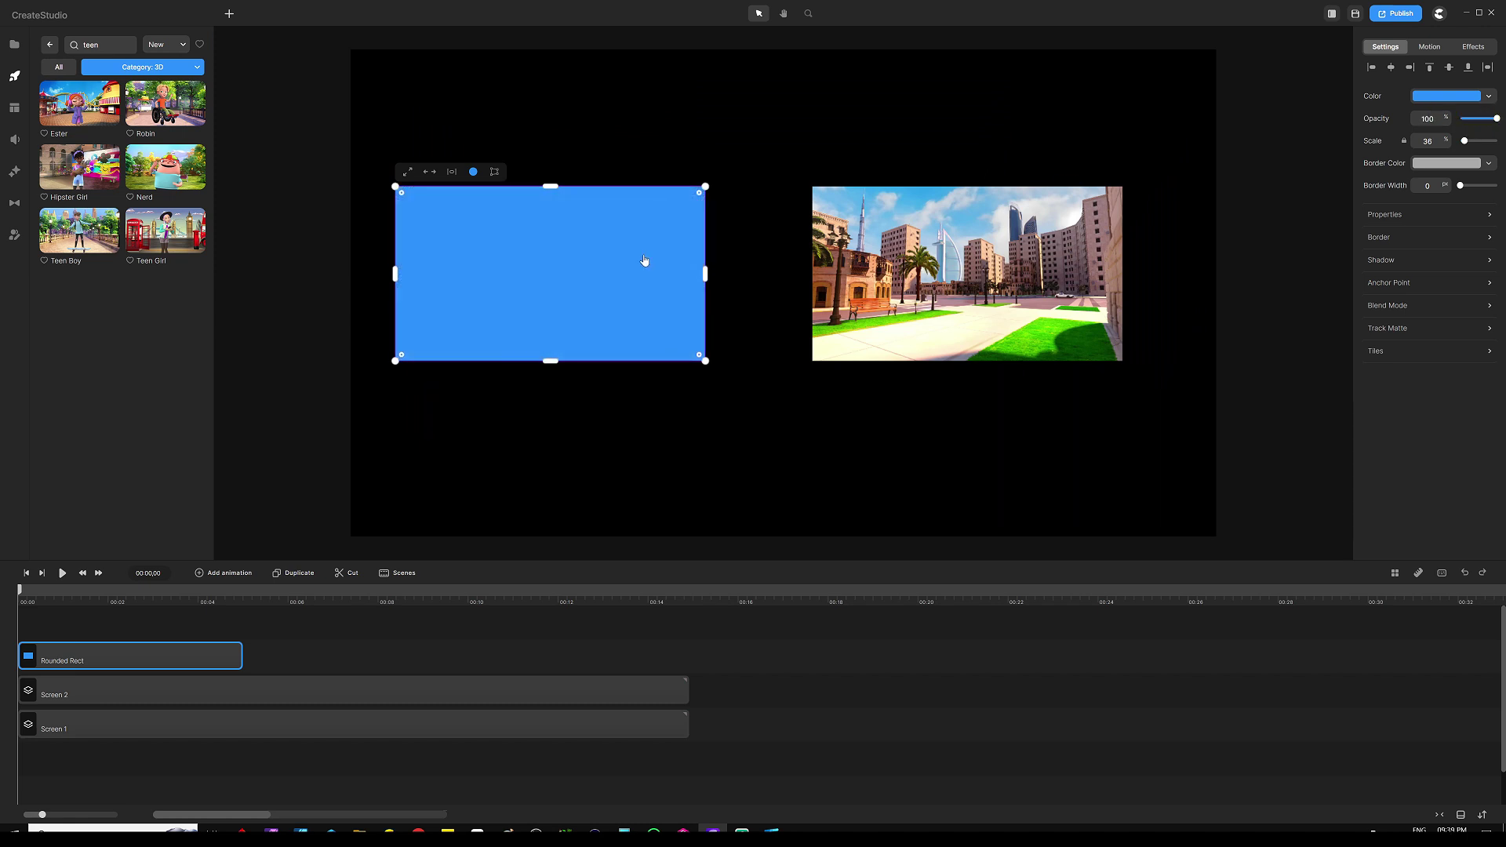
scroll(795, 220, up, 3)
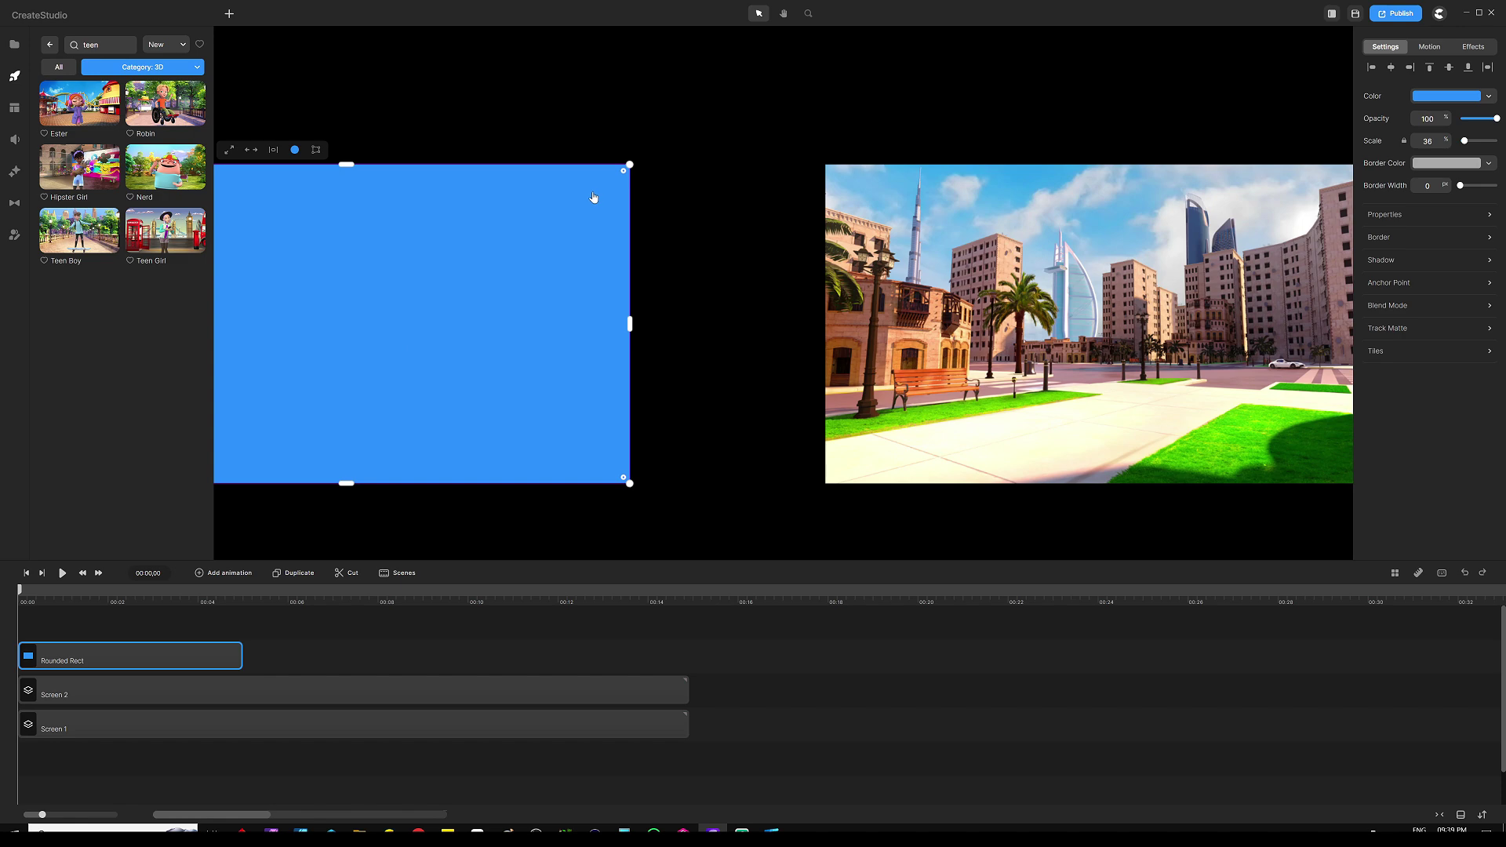
scroll(691, 200, down, 3)
scroll(599, 217, up, 3)
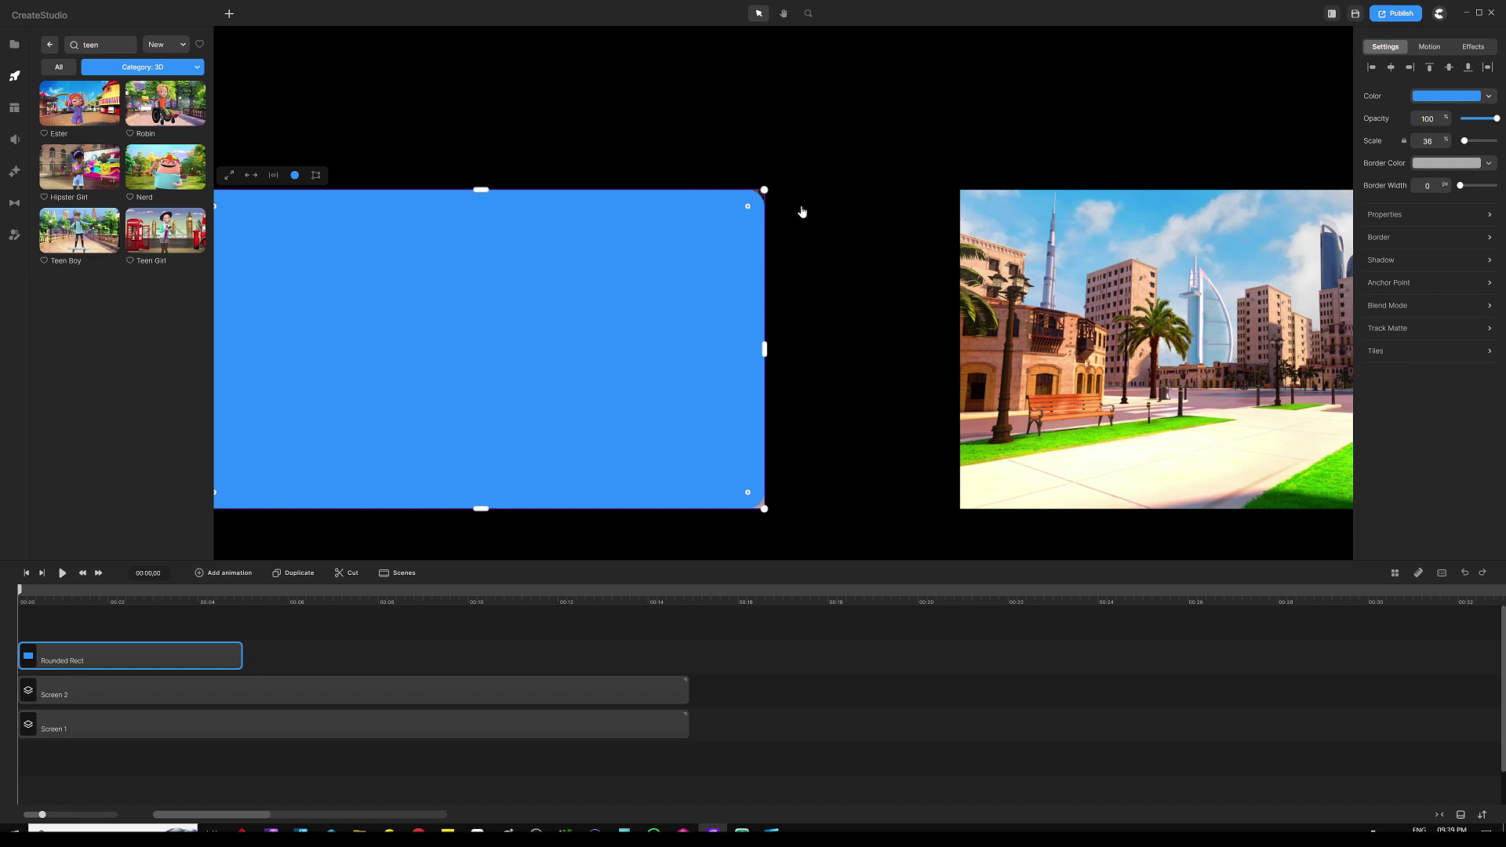
scroll(802, 212, down, 2)
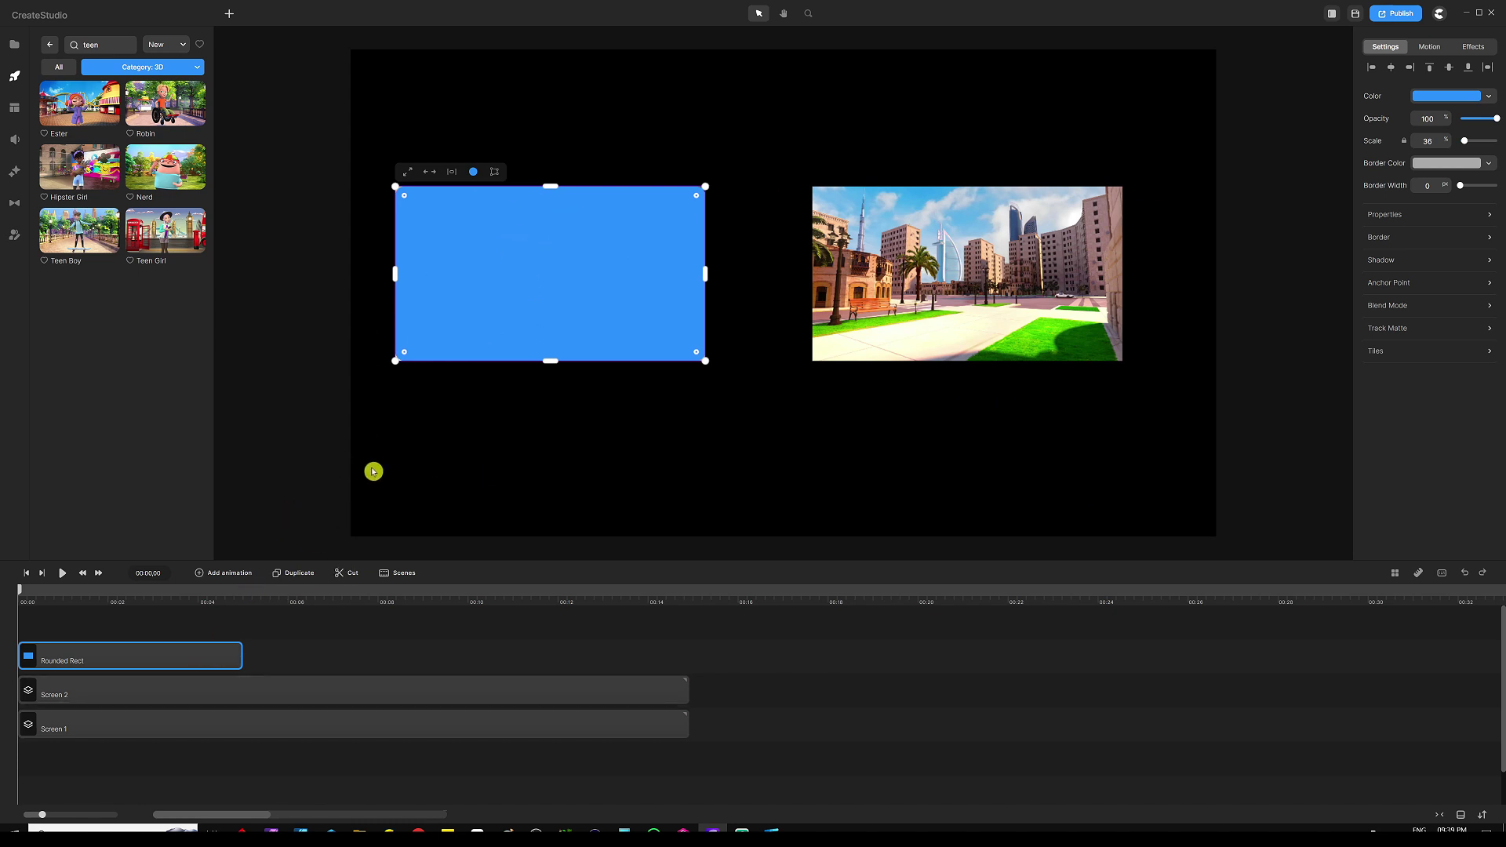
Duplicate the blue Rounded Rect and place the copy over the right city panel
key(ctrl+d)
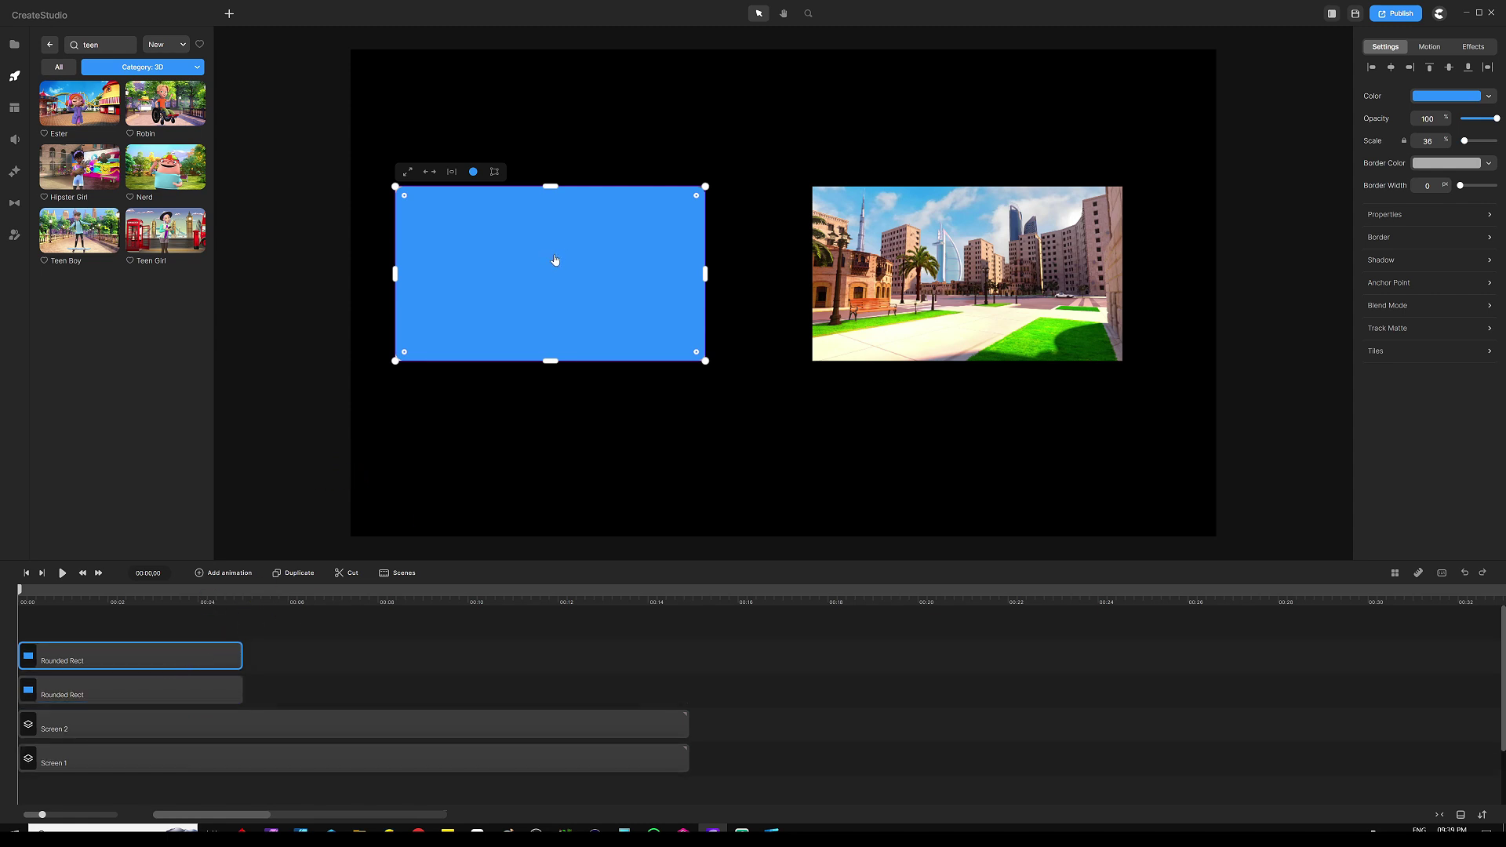
drag(537, 248, 949, 242)
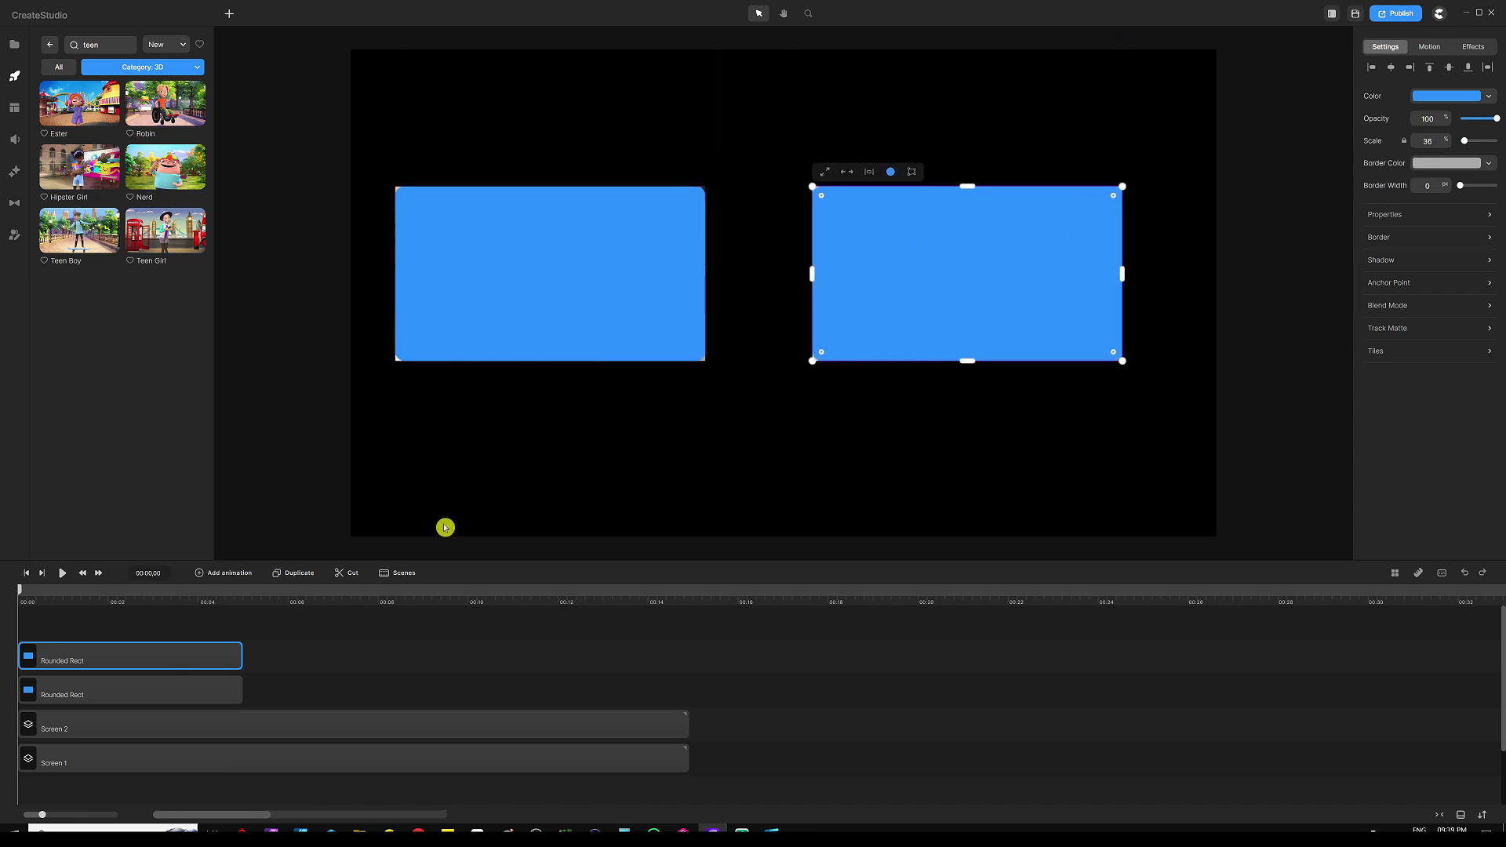
click(367, 682)
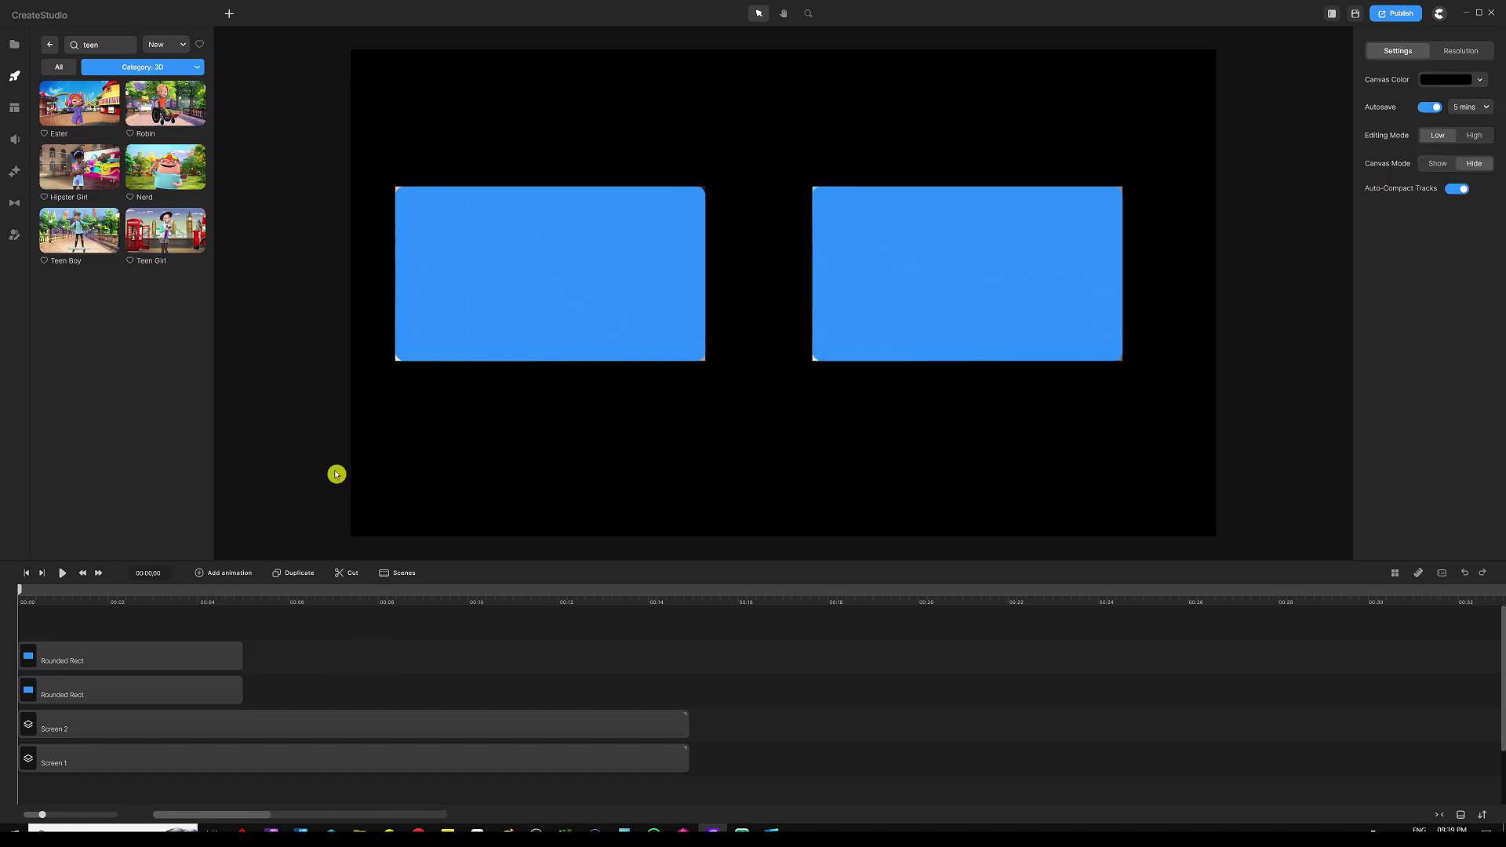
Mask Screen 1 with the lower Rounded Rect to give it rounded corners
click(219, 766)
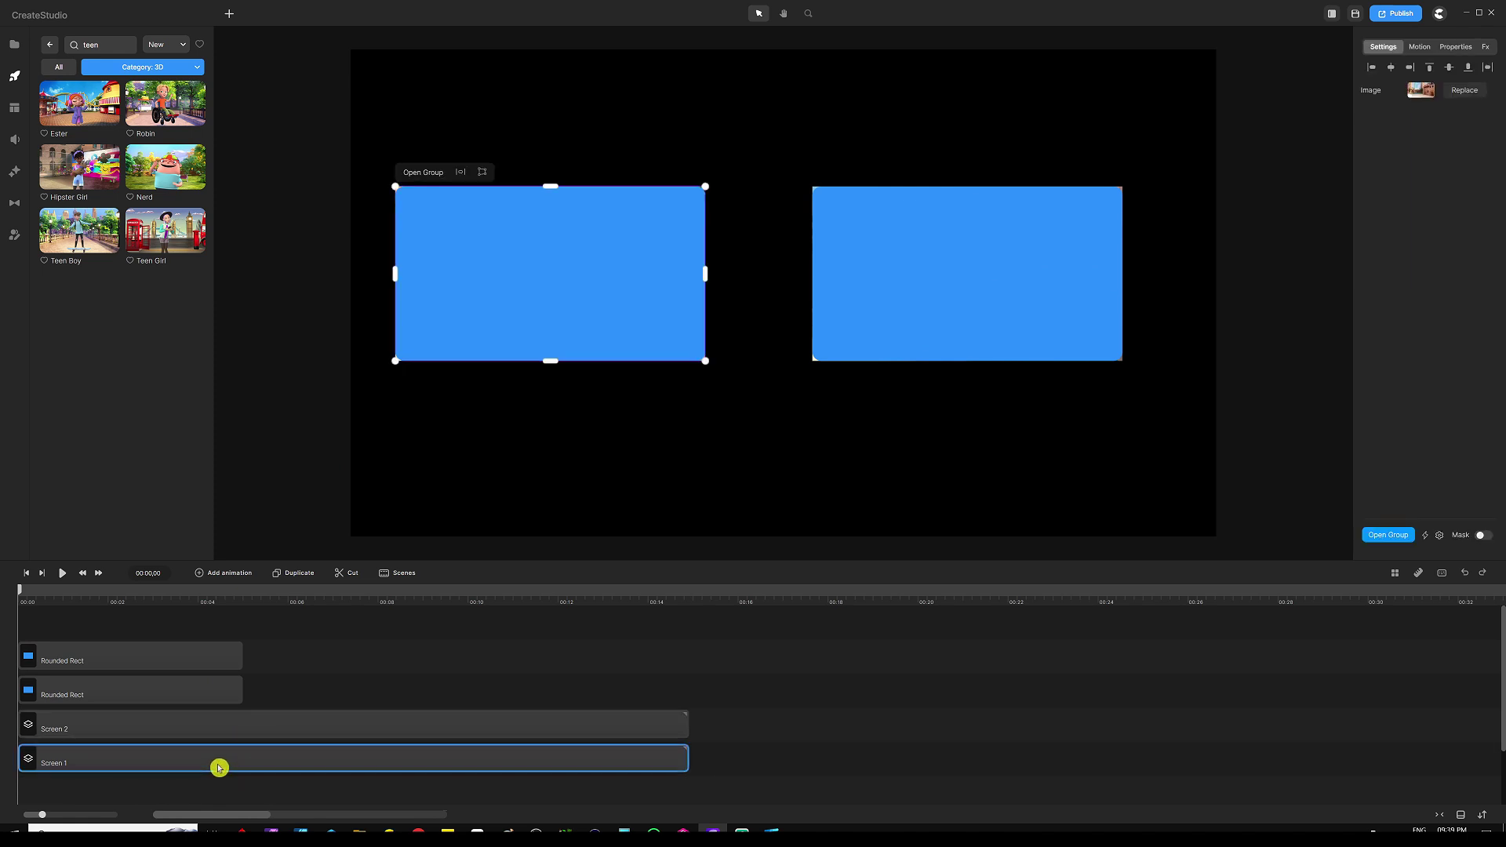
shift+click(182, 690)
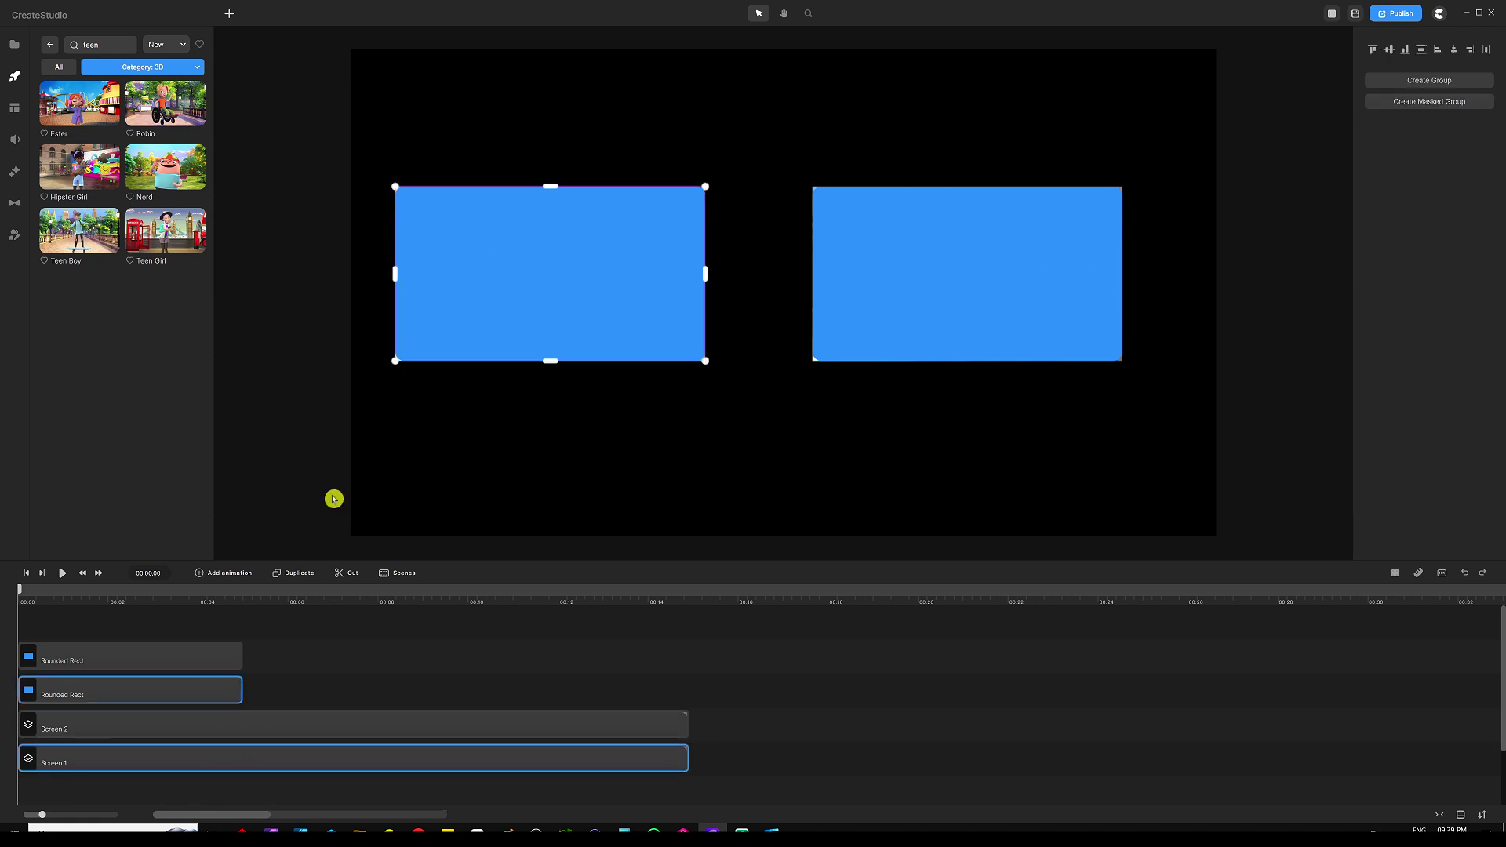
right_click(232, 766)
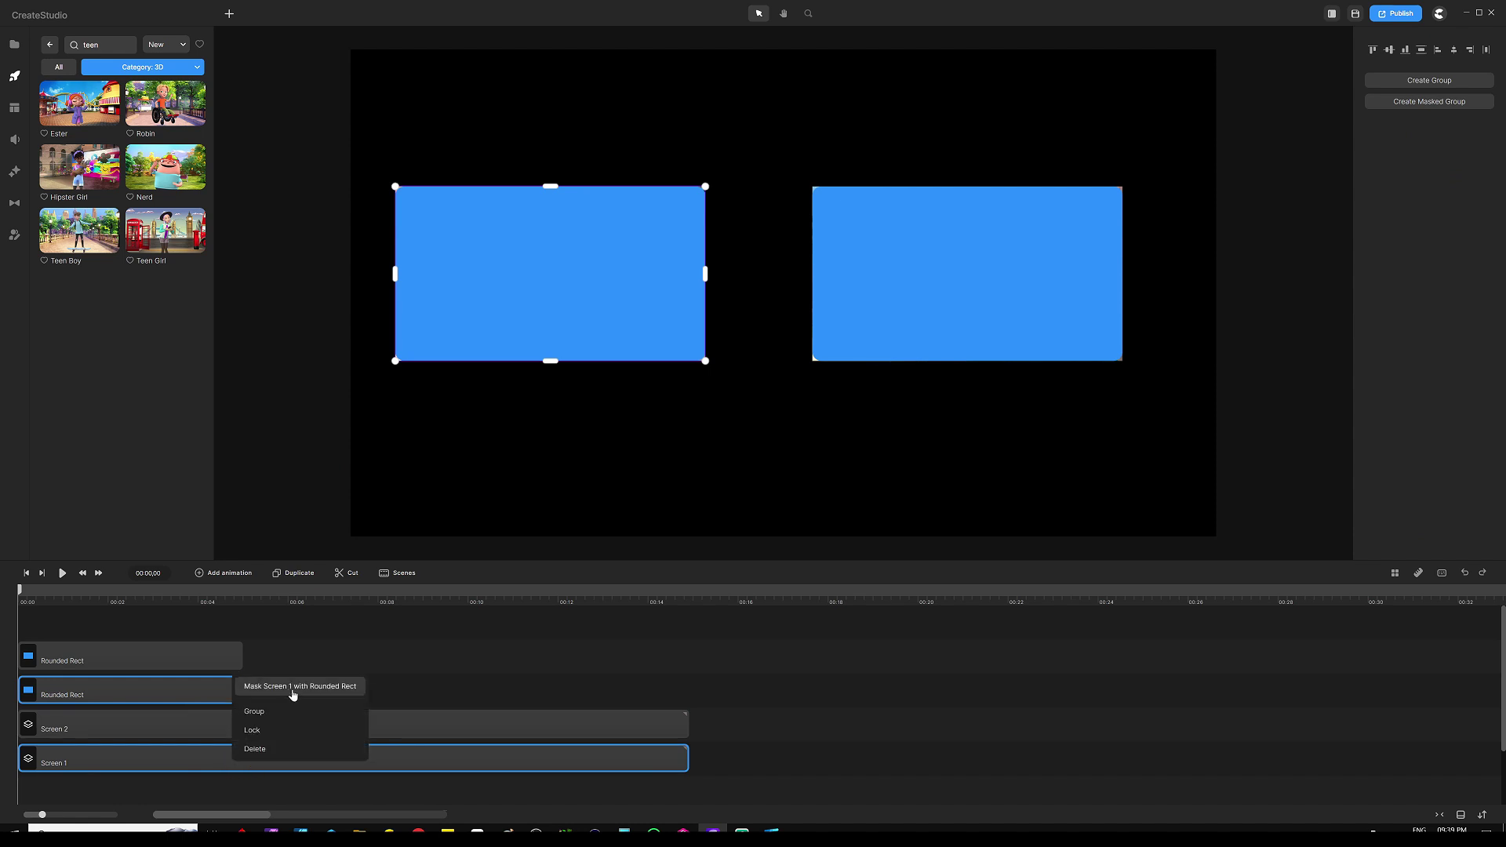
click(340, 687)
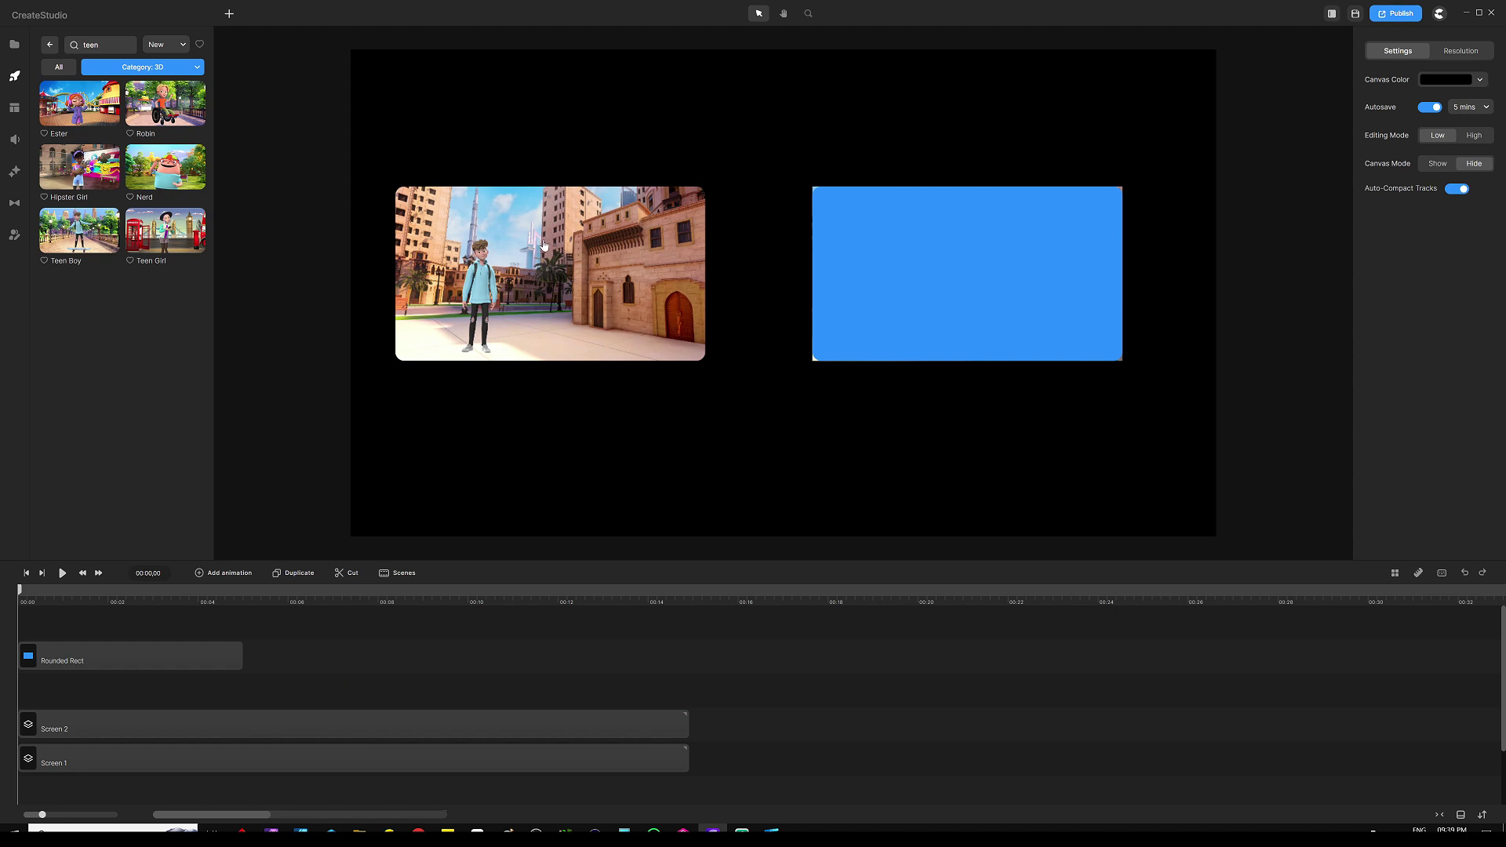
Mask Screen 2 with the remaining Rounded Rect
scroll(645, 217, up, 3)
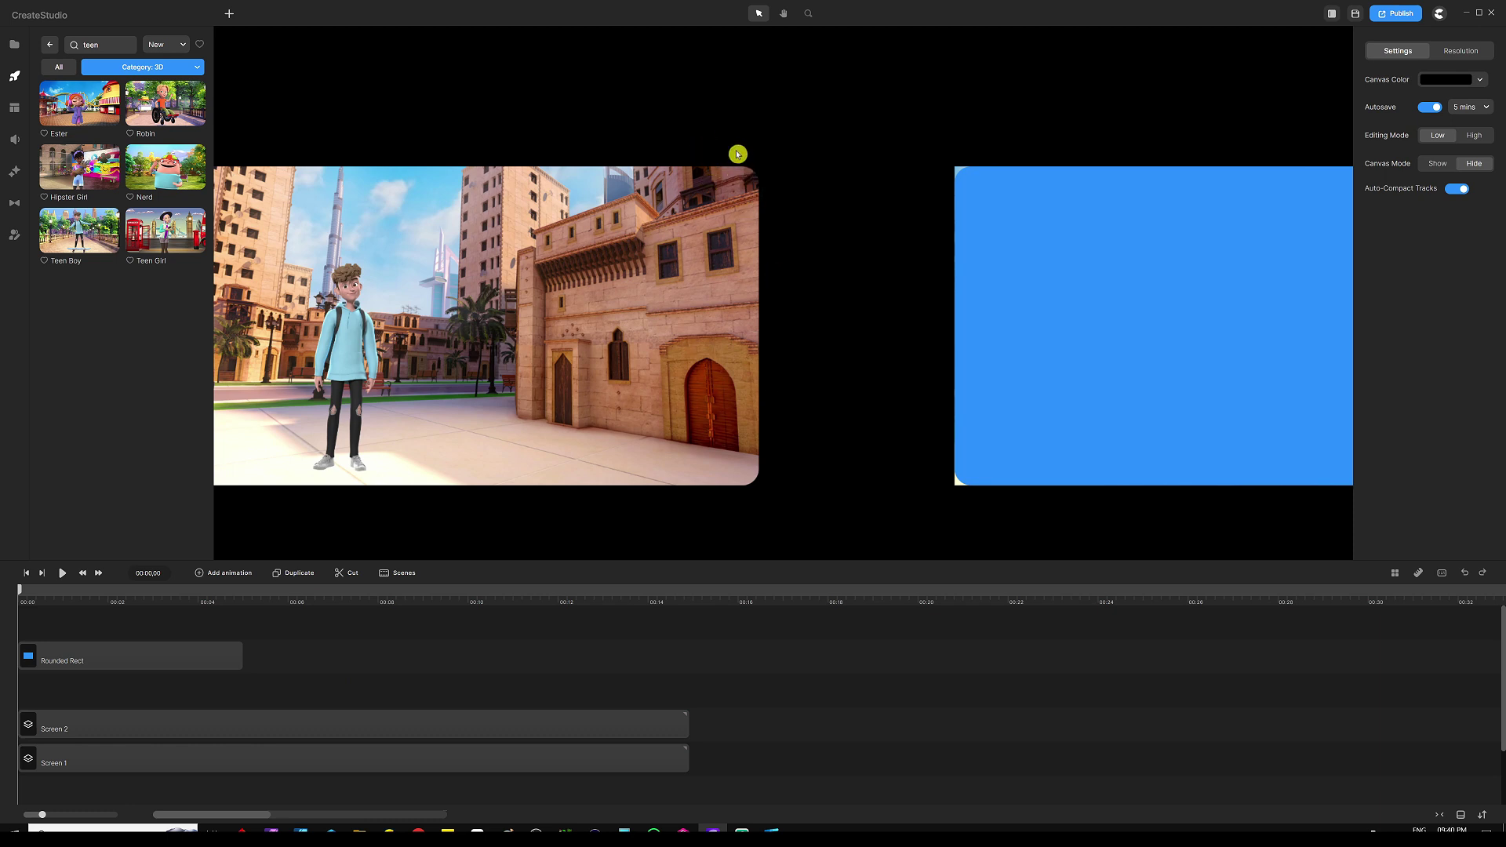
scroll(745, 204, down, 3)
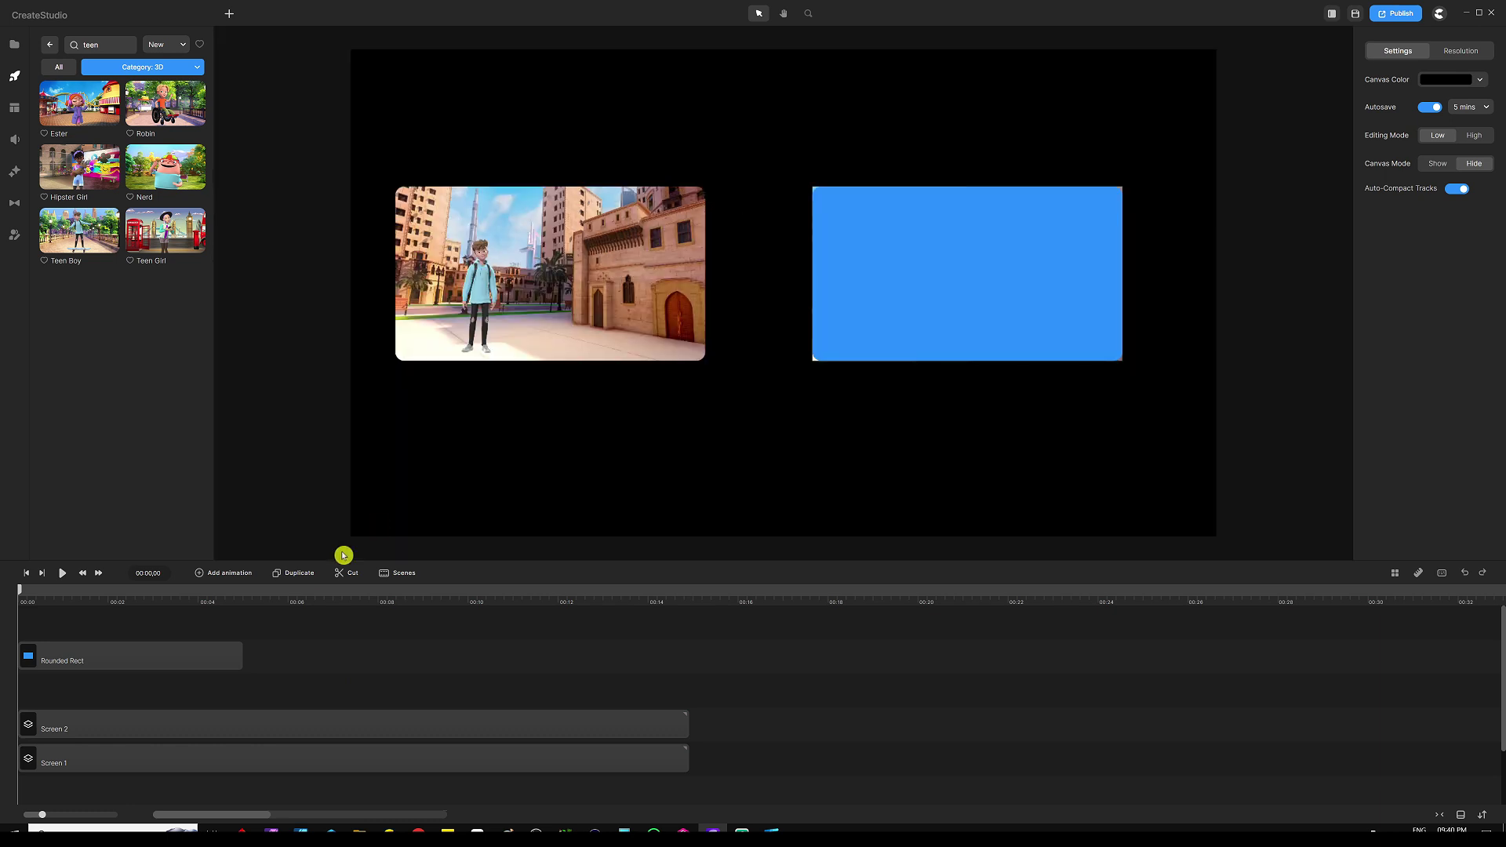
click(203, 725)
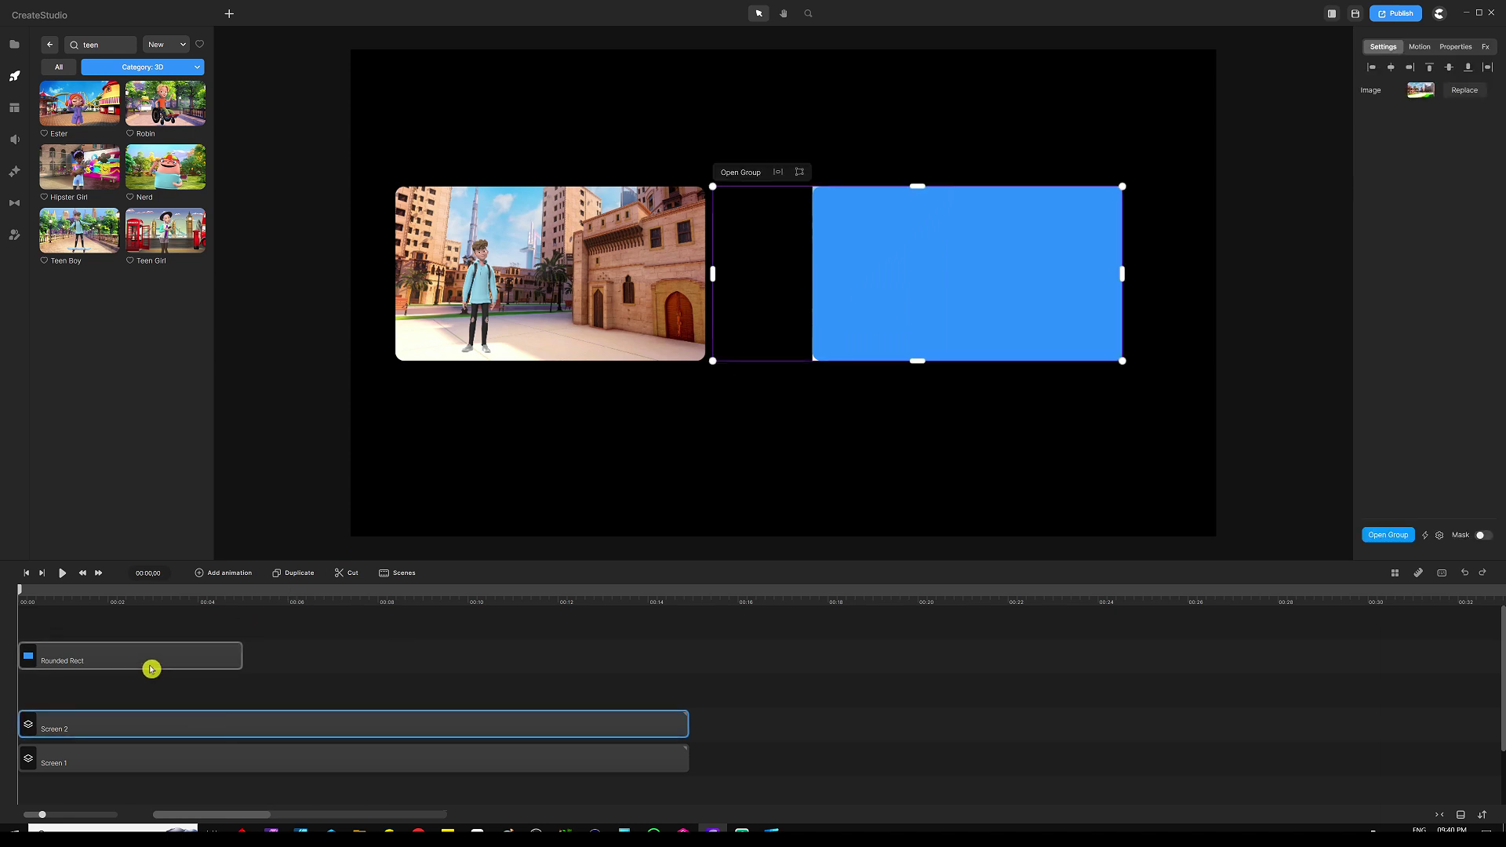
shift+click(192, 661)
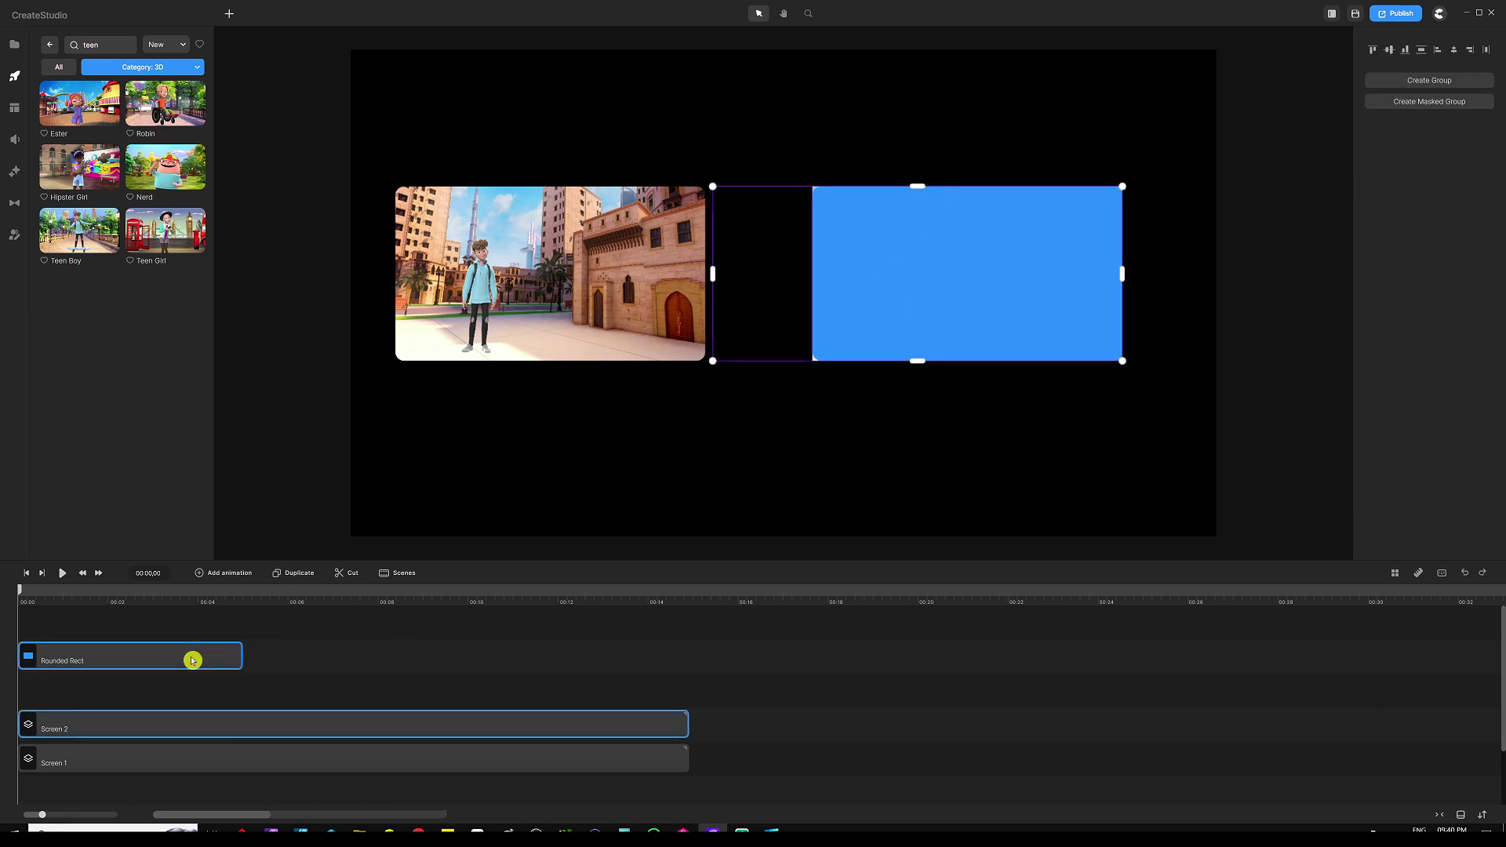
right_click(243, 719)
click(312, 656)
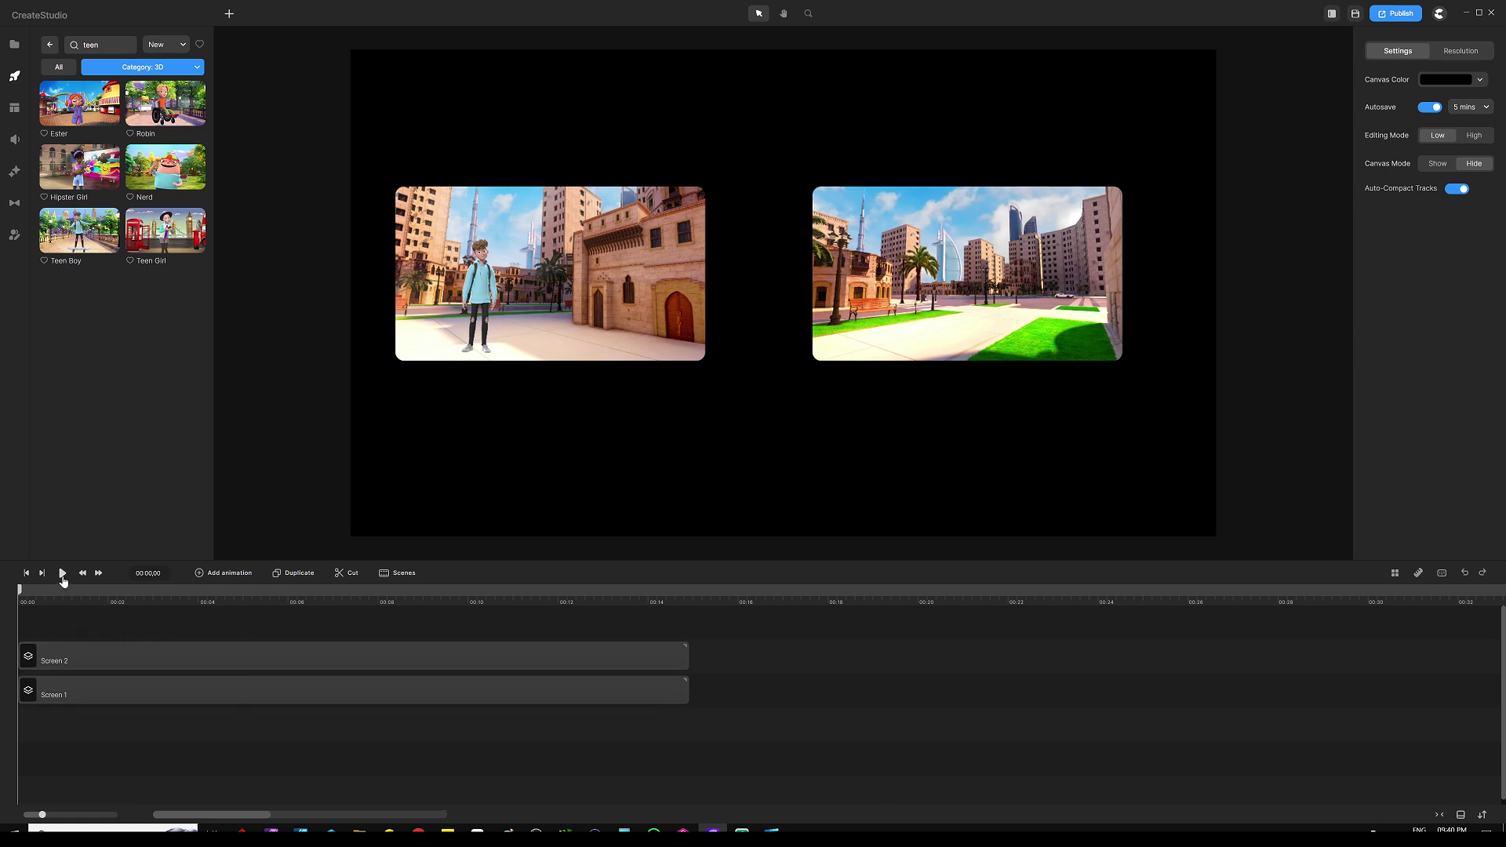
click(63, 575)
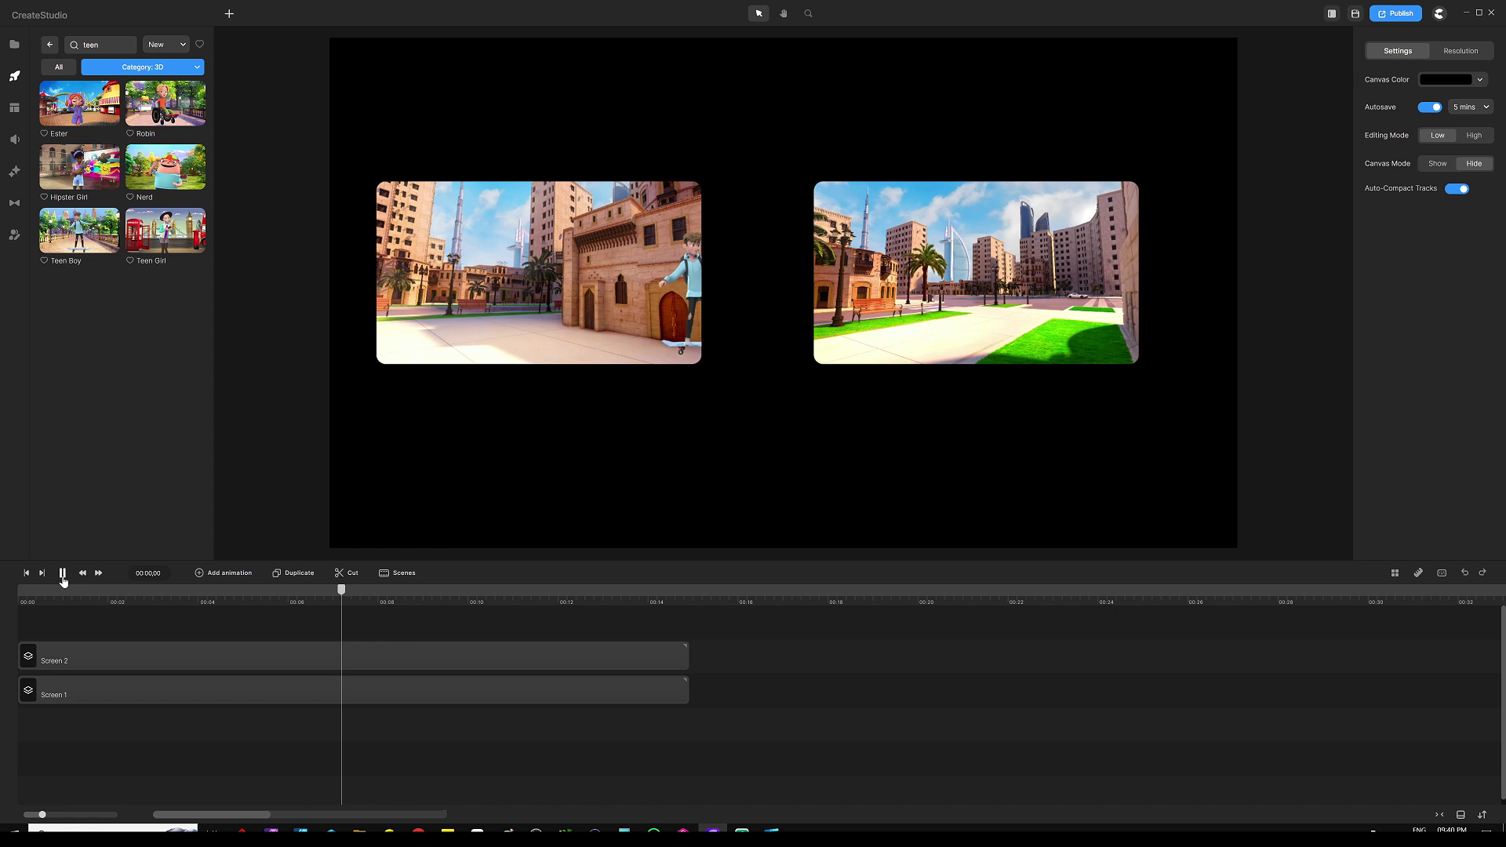
click(64, 581)
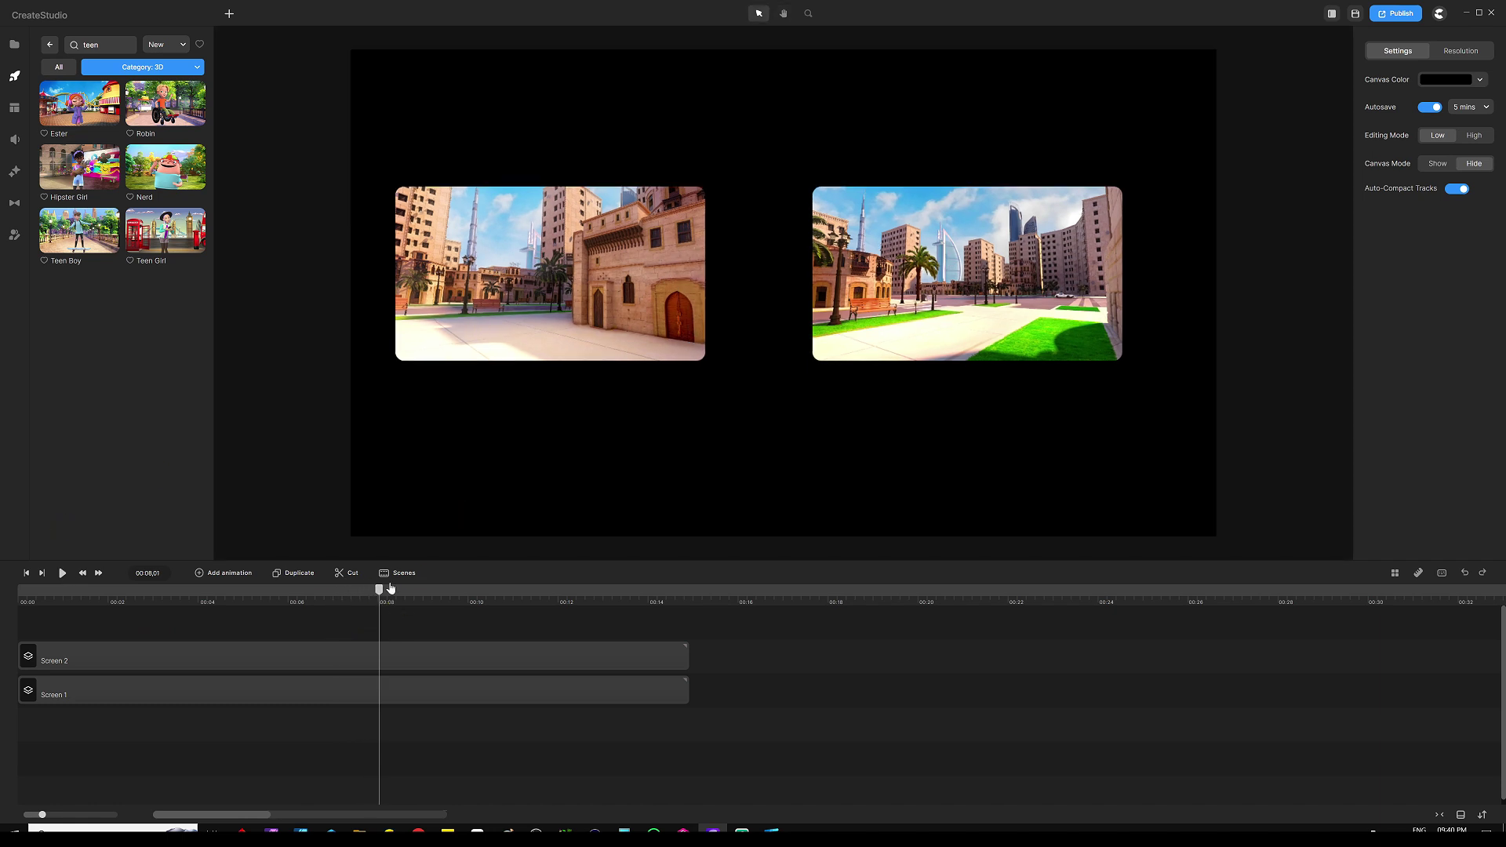
drag(379, 590, 321, 596)
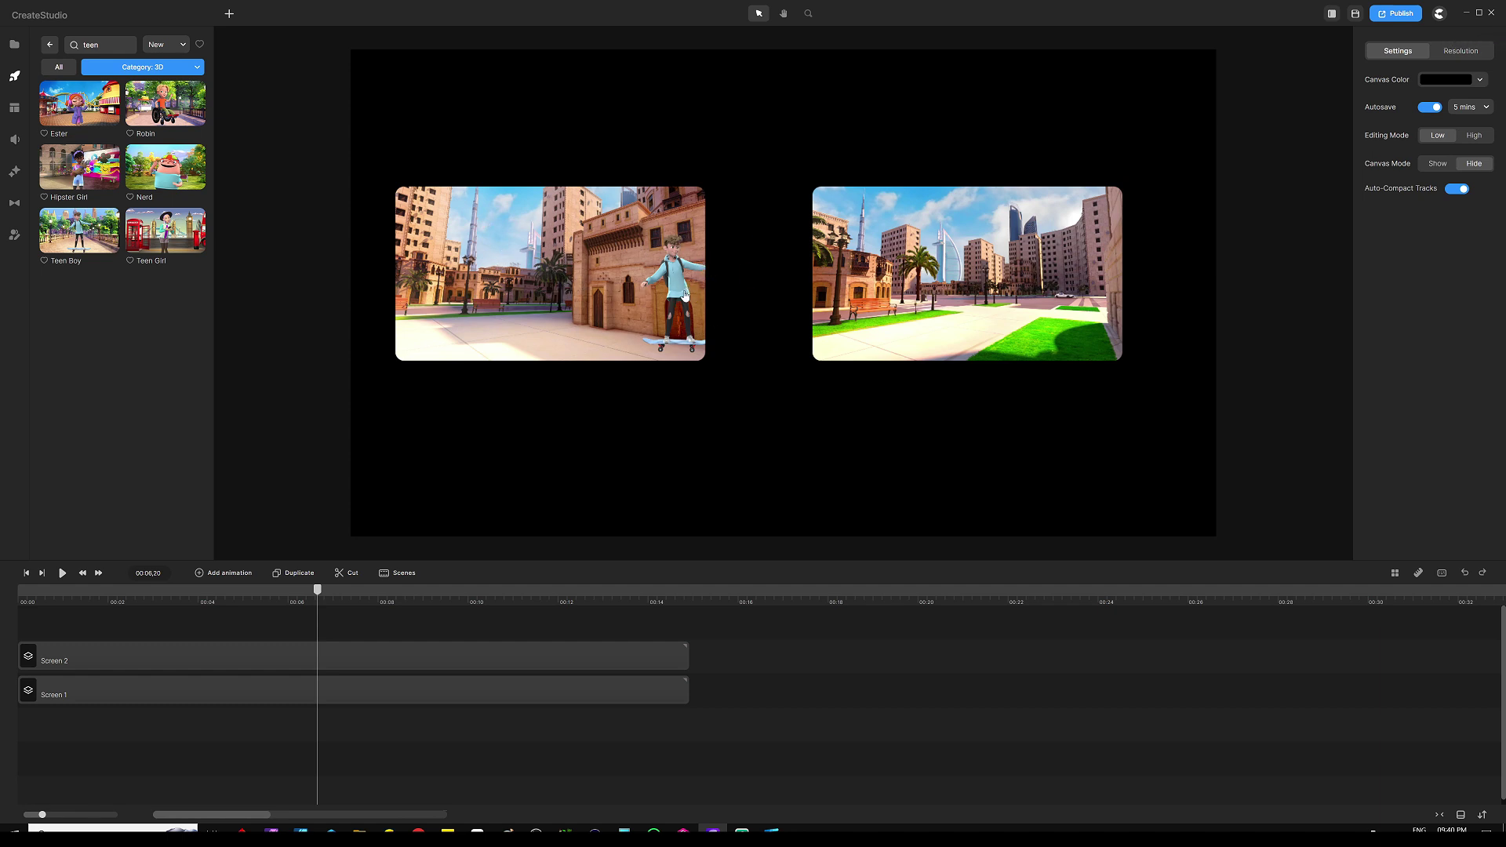
click(773, 281)
click(338, 597)
drag(340, 599, 459, 598)
click(763, 282)
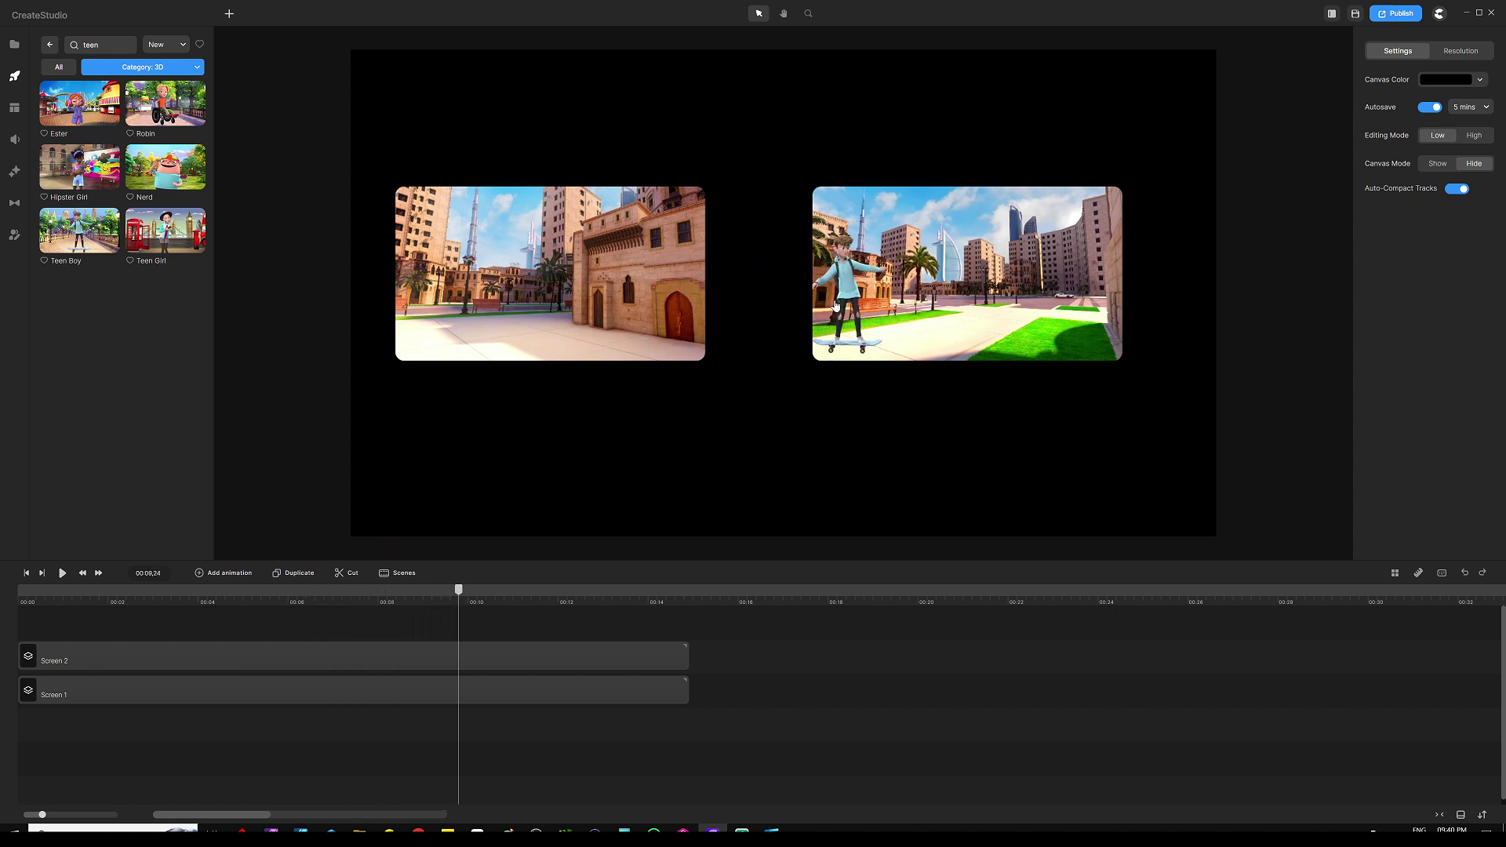
drag(460, 594, 534, 596)
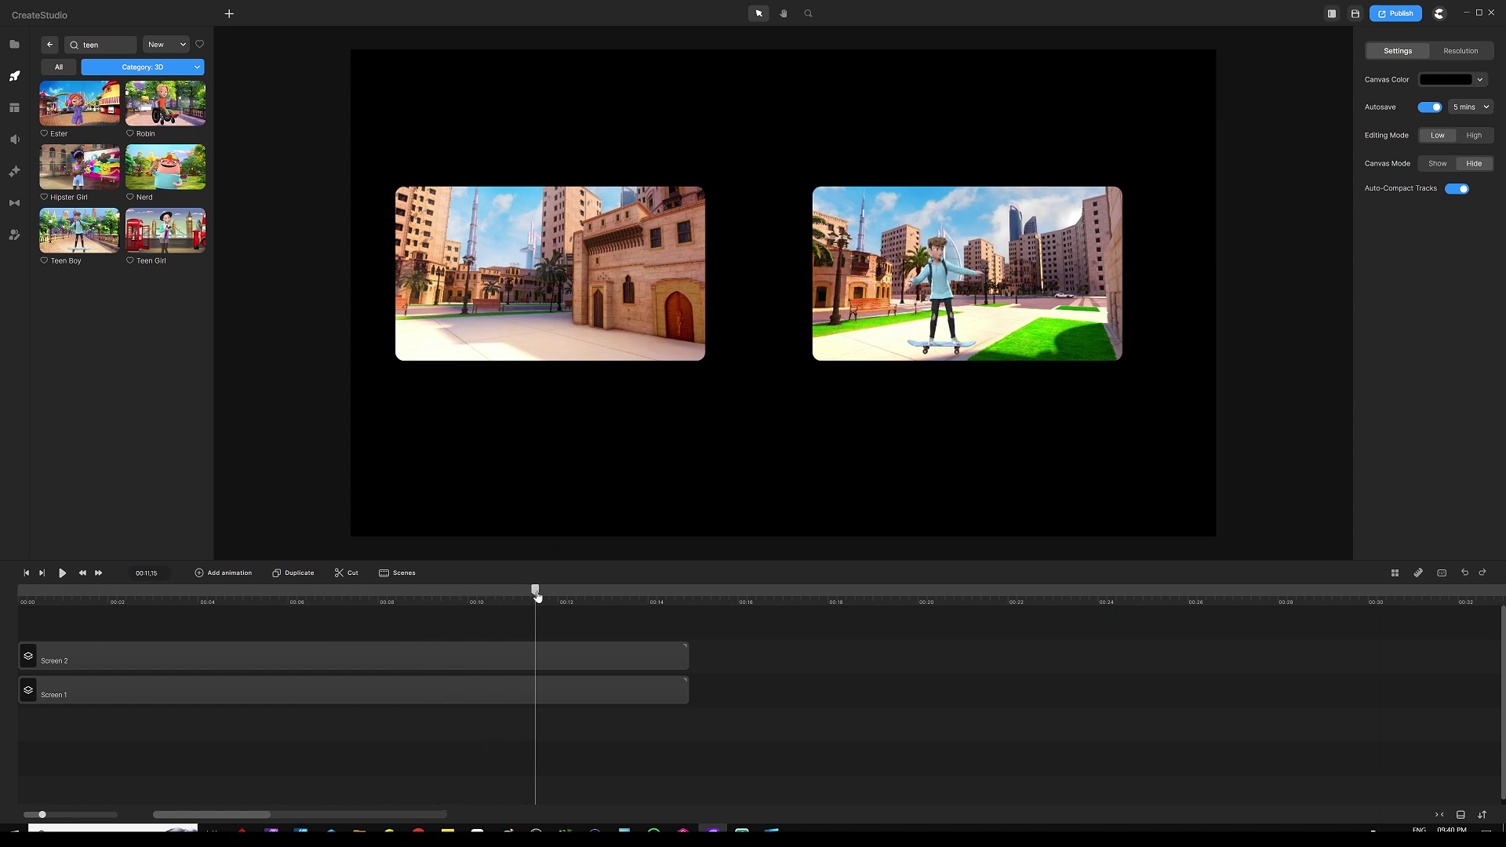